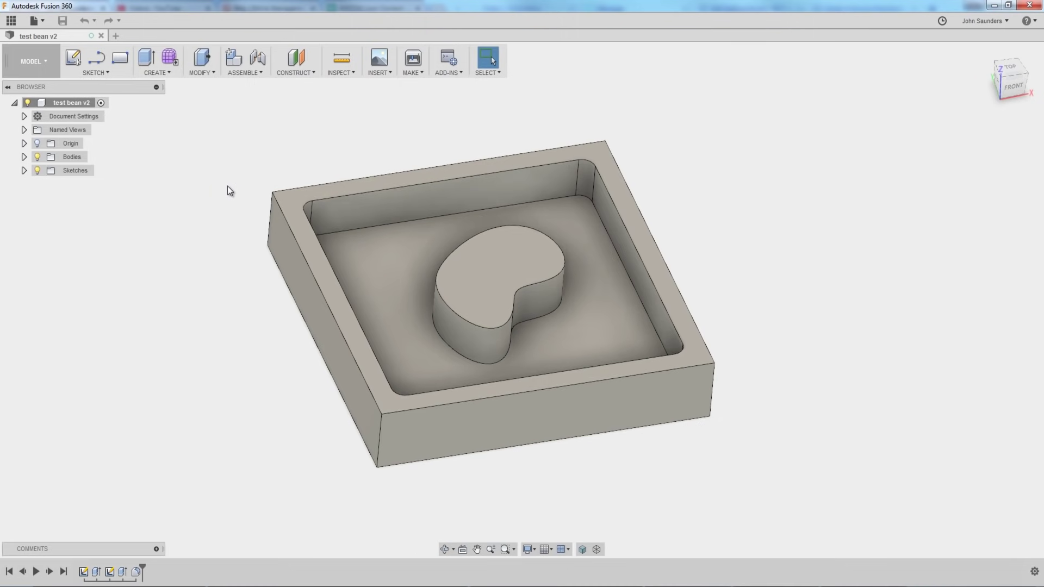
{"action": "middle_click_drag", "start_coordinate": [229, 186], "coordinate": [231, 196], "text": "shift"}
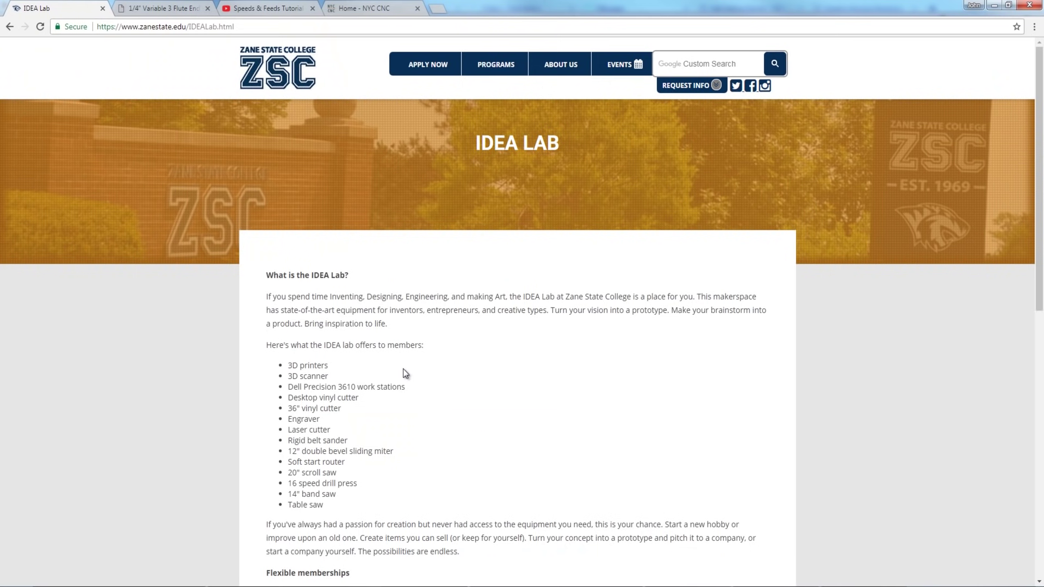
{"action": "scroll", "coordinate": [403, 370], "scroll_direction": "down", "scroll_amount": 1}
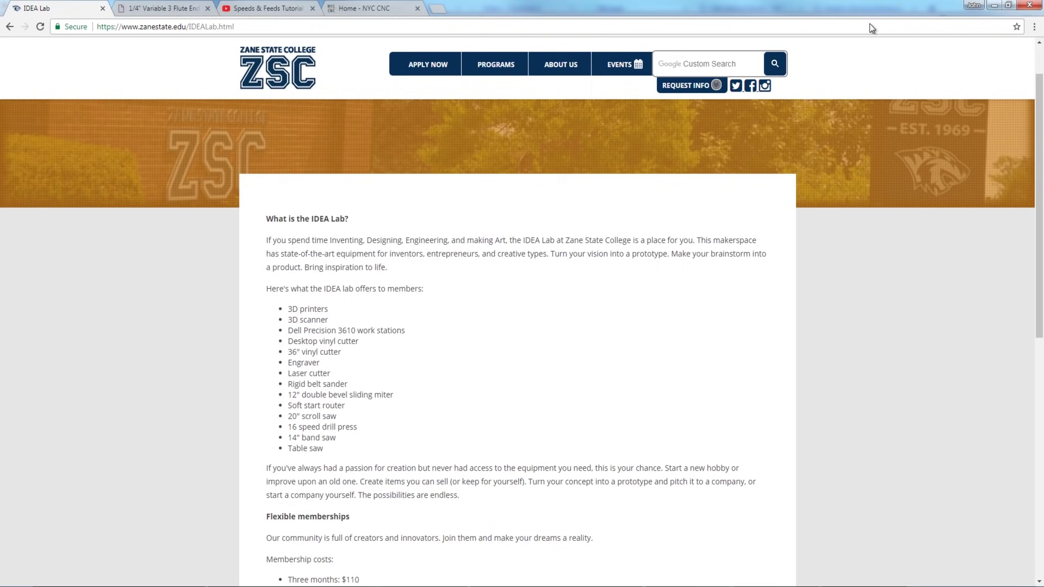
{"action": "left_click", "coordinate": [995, 5]}
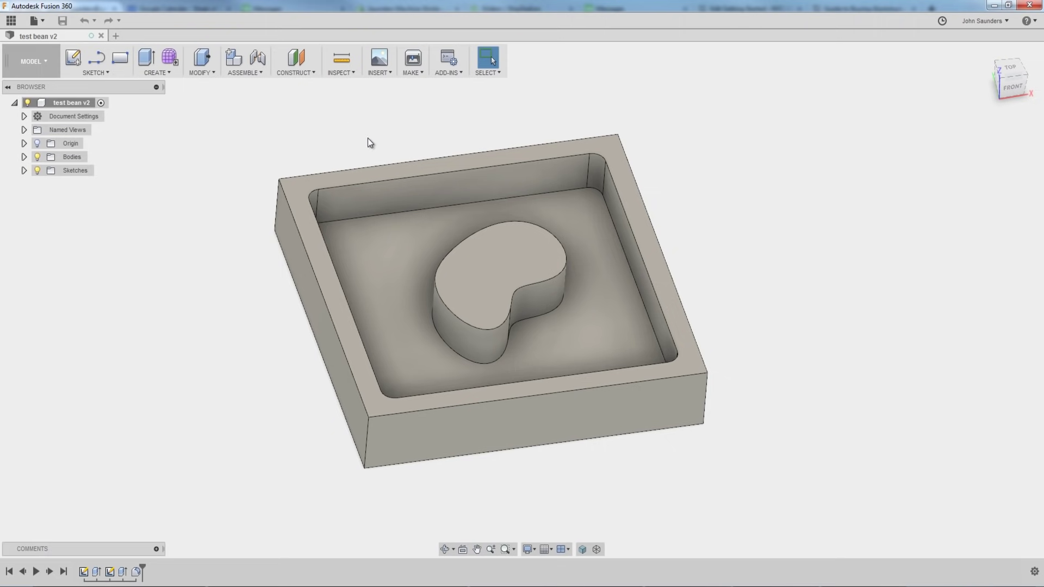
{"action": "left_click", "coordinate": [370, 282]}
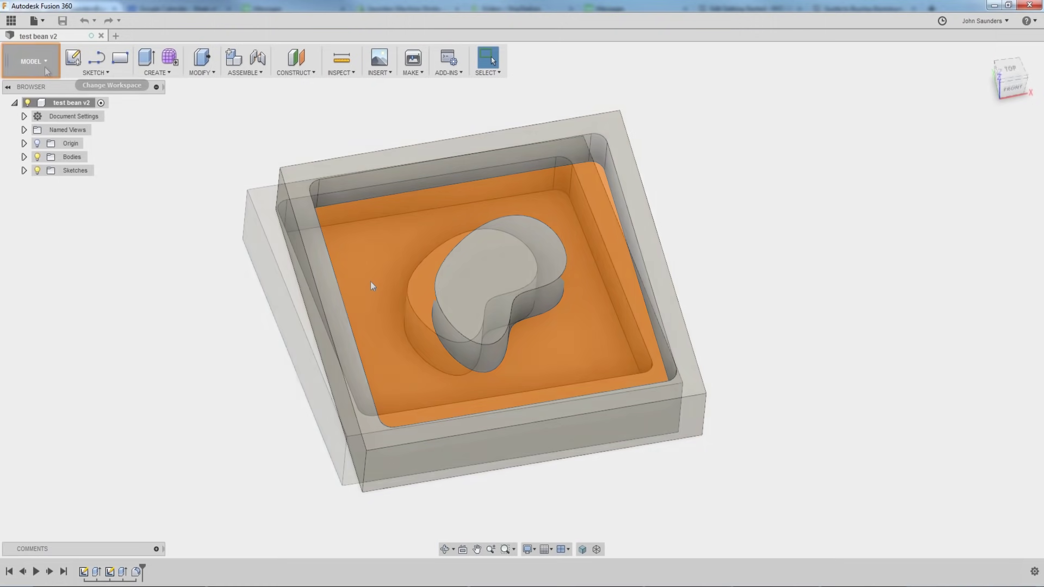
Step: Switch to the CAM workspace and start a new machining setup for the part
{"action": "left_click", "coordinate": [44, 67]}
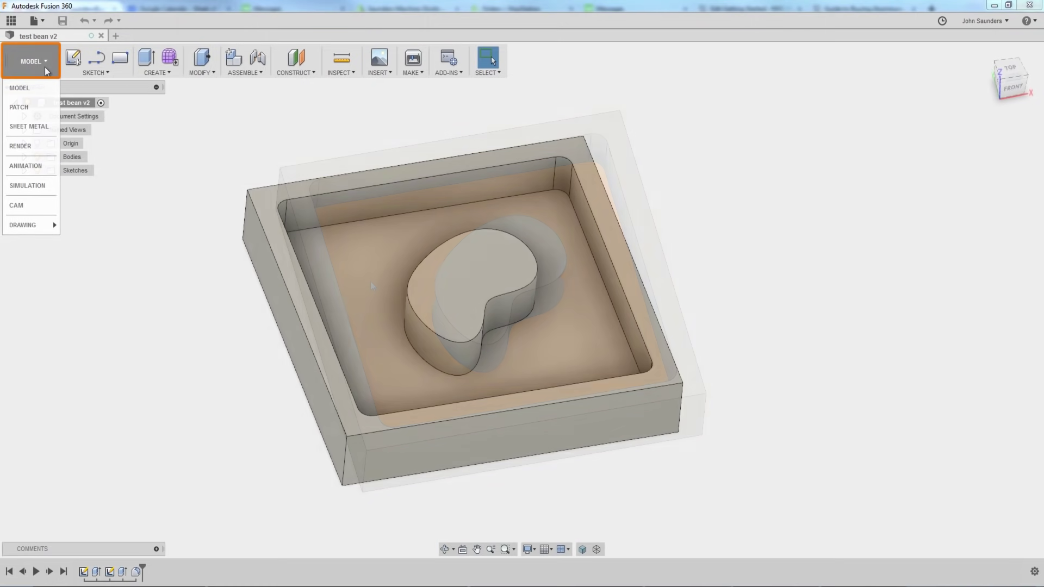
{"action": "left_click", "coordinate": [32, 205]}
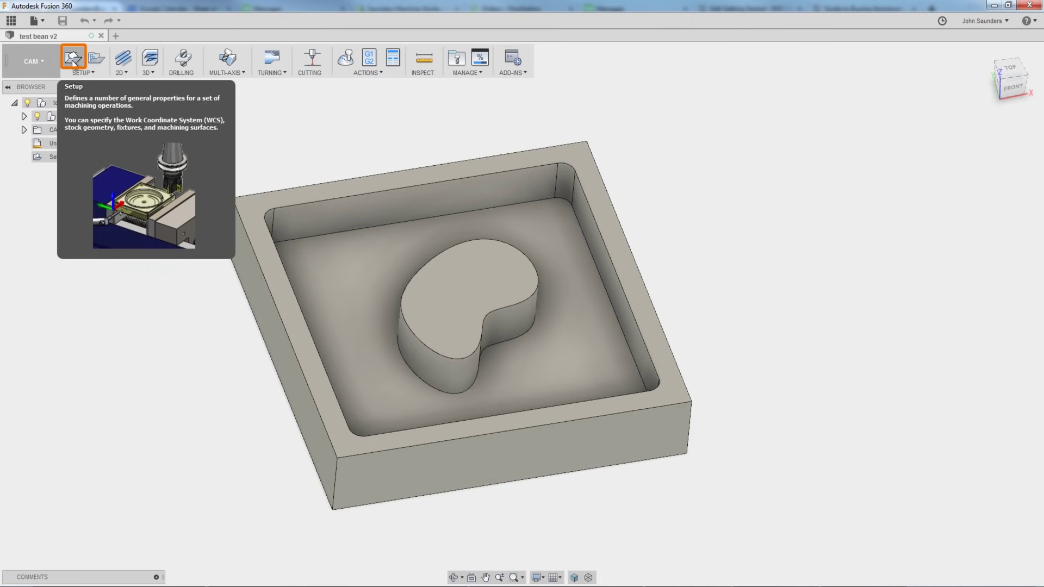
{"action": "left_click", "coordinate": [73, 58]}
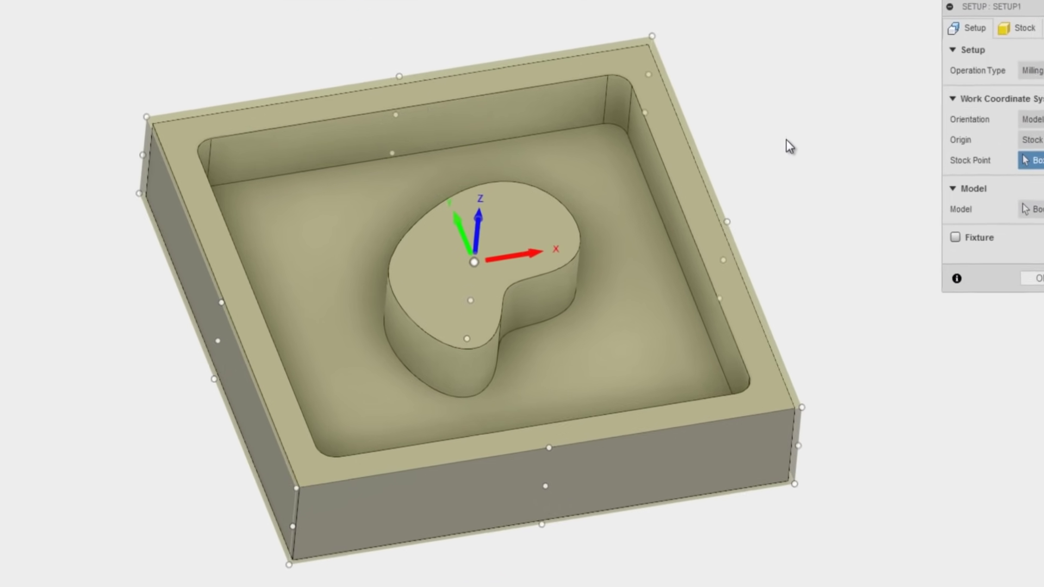
Step: Set the setup's stock mode to Fixed size box
{"action": "middle_click_drag", "start_coordinate": [696, 202], "coordinate": [715, 161], "text": "shift"}
{"action": "middle_click_drag", "start_coordinate": [901, 15], "coordinate": [842, 10], "text": "shift"}
{"action": "scroll", "coordinate": [846, 12], "scroll_direction": "up", "scroll_amount": 1}
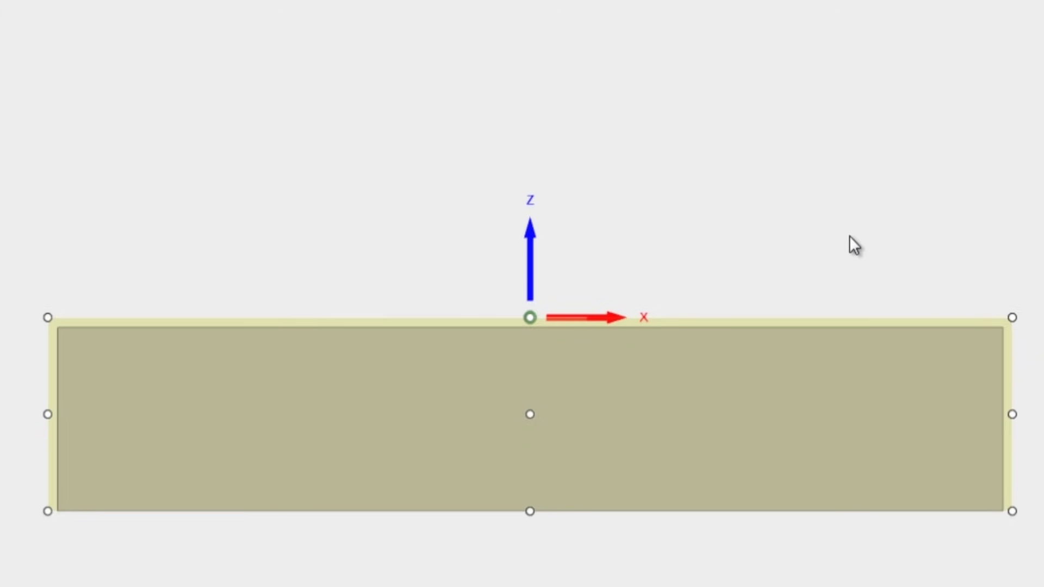
{"action": "middle_click_drag", "start_coordinate": [853, 245], "coordinate": [877, 252], "text": "shift"}
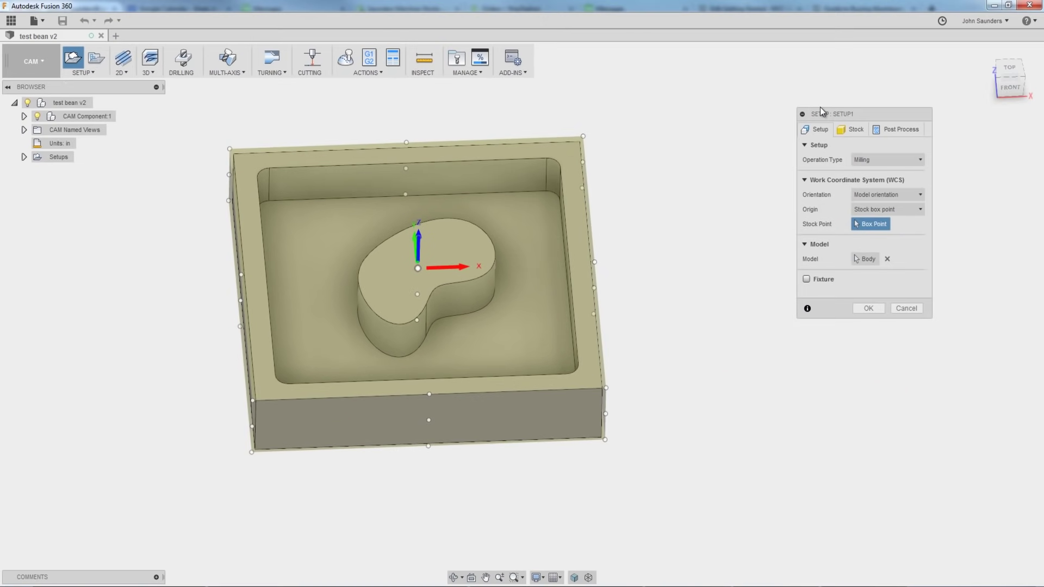
{"action": "left_click_drag", "start_coordinate": [838, 115], "coordinate": [791, 112]}
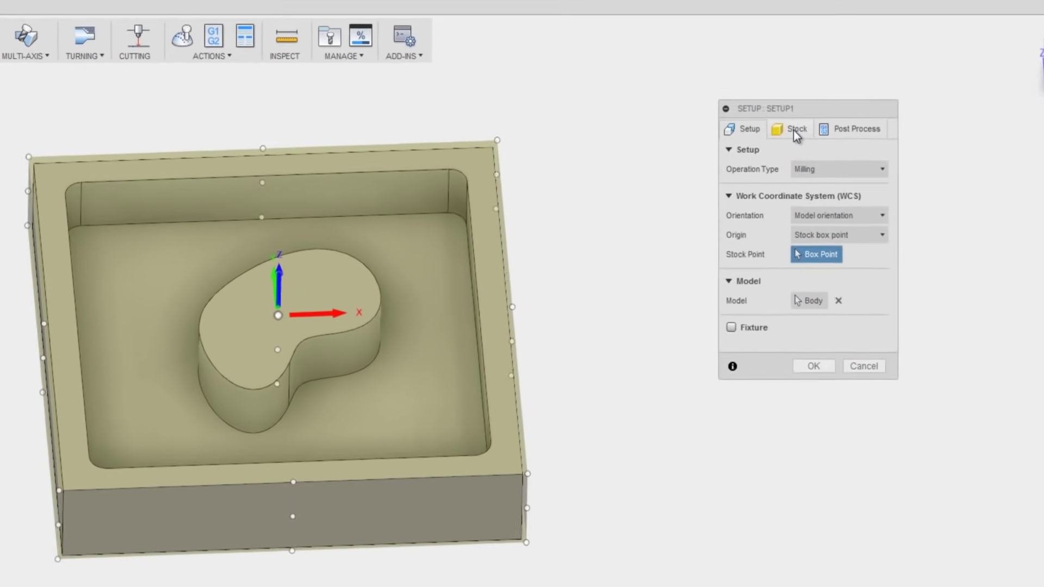
{"action": "left_click", "coordinate": [807, 128]}
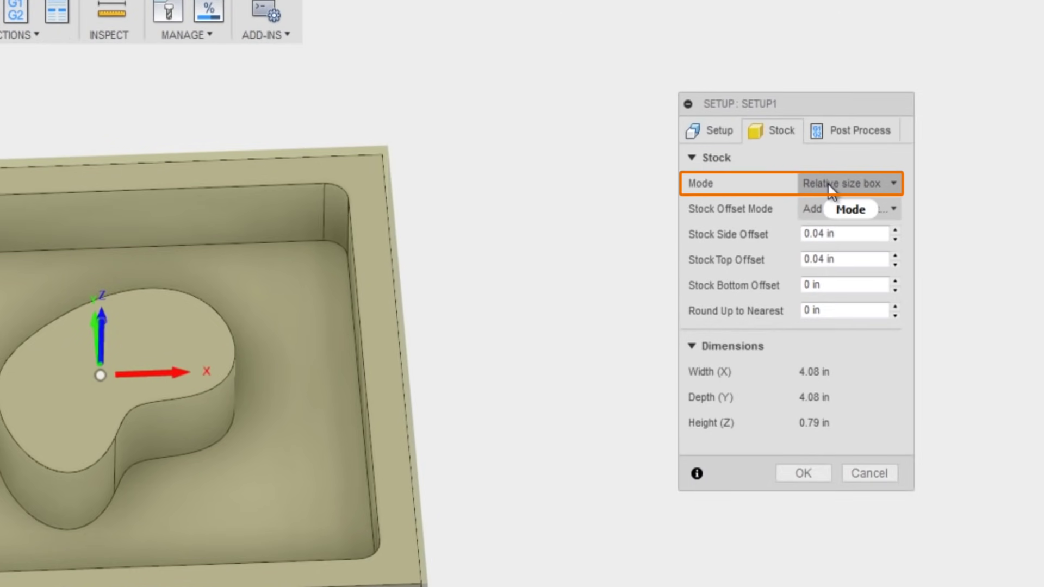
{"action": "left_click_drag", "start_coordinate": [804, 105], "coordinate": [747, 118]}
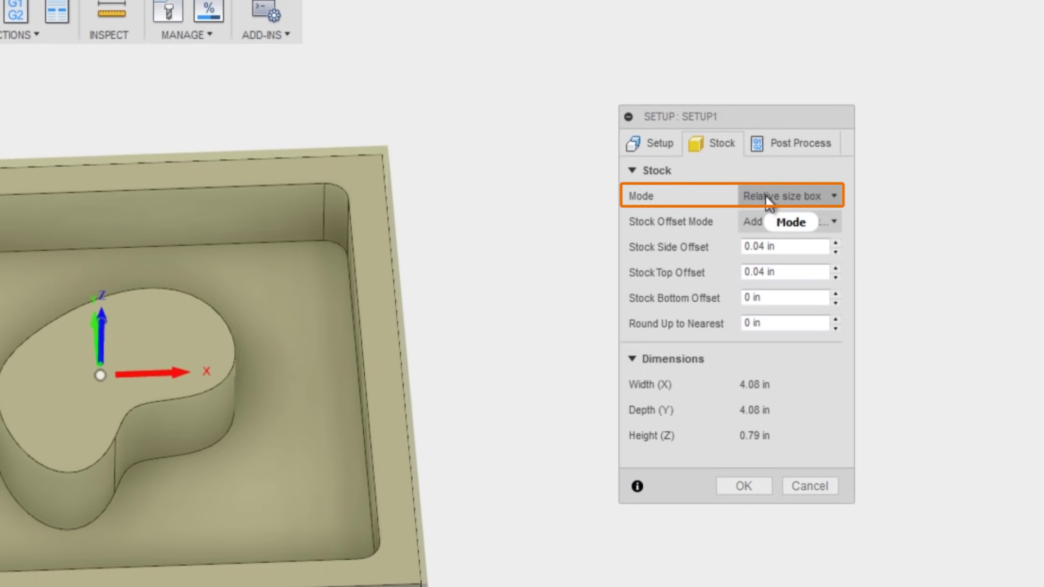
{"action": "left_click", "coordinate": [772, 197]}
{"action": "left_click", "coordinate": [792, 220]}
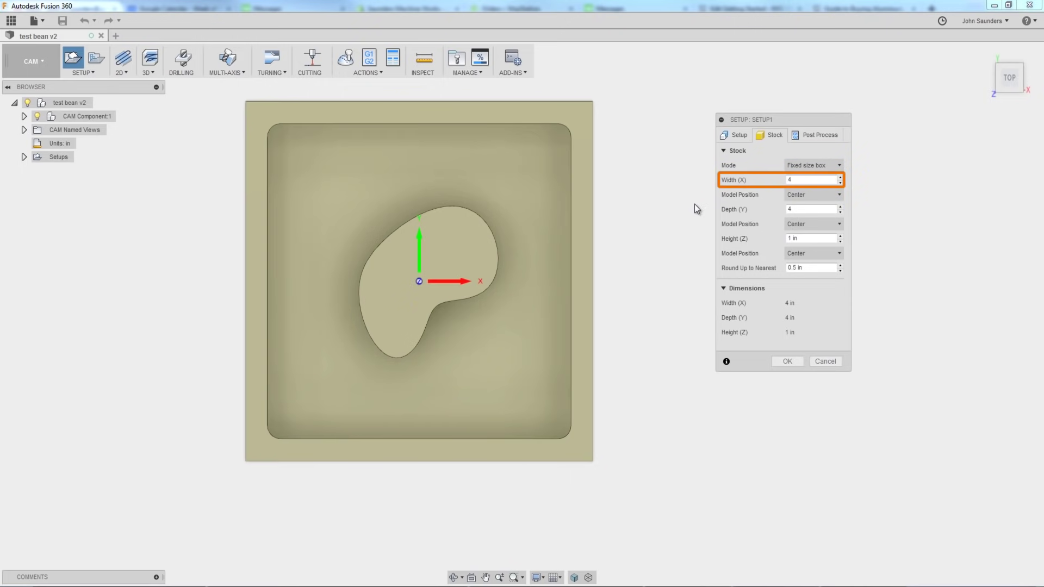
Step: Set the fixed stock box's width (X) to 4.1 in
{"action": "middle_click_drag", "start_coordinate": [588, 242], "coordinate": [251, 256], "text": "shift"}
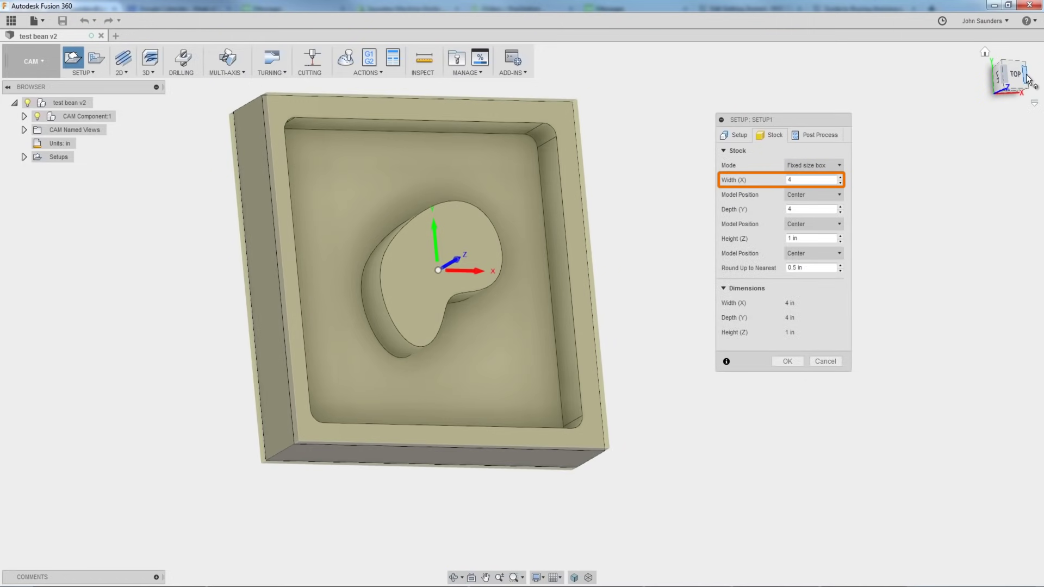
{"action": "left_click", "coordinate": [812, 180]}
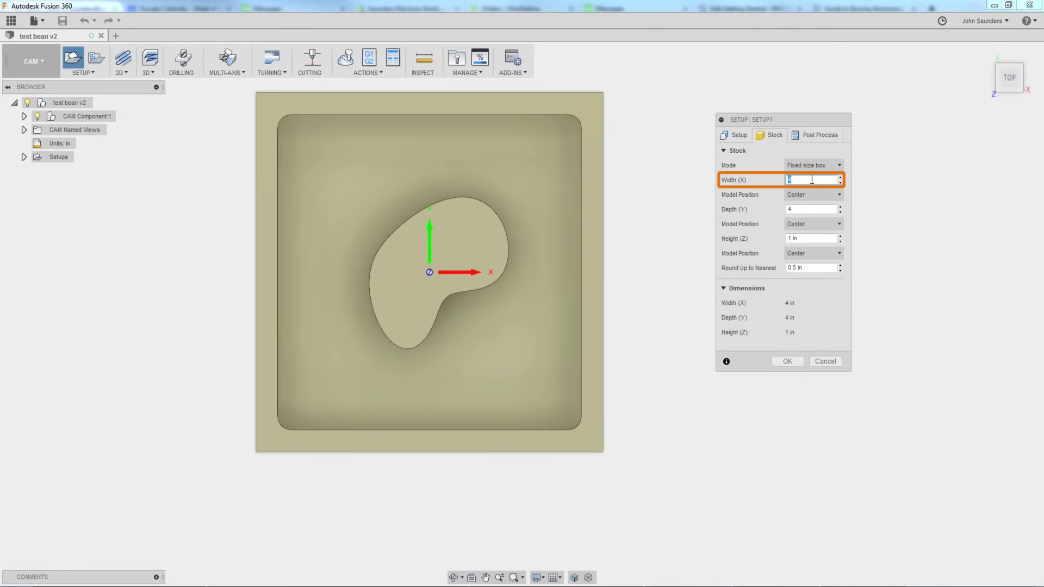
{"action": "type", "text": "4.1"}
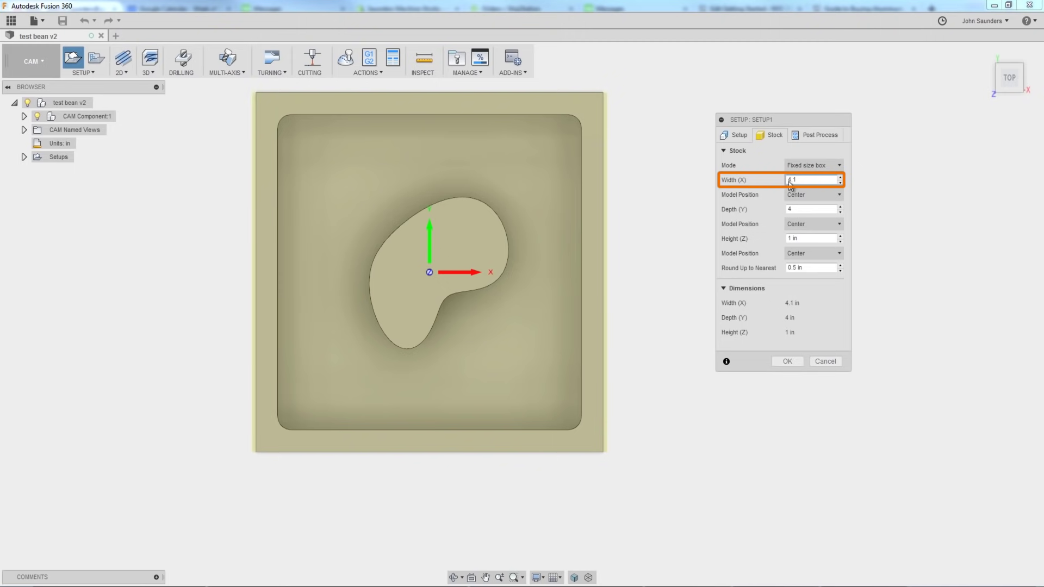
{"action": "left_click", "coordinate": [811, 210]}
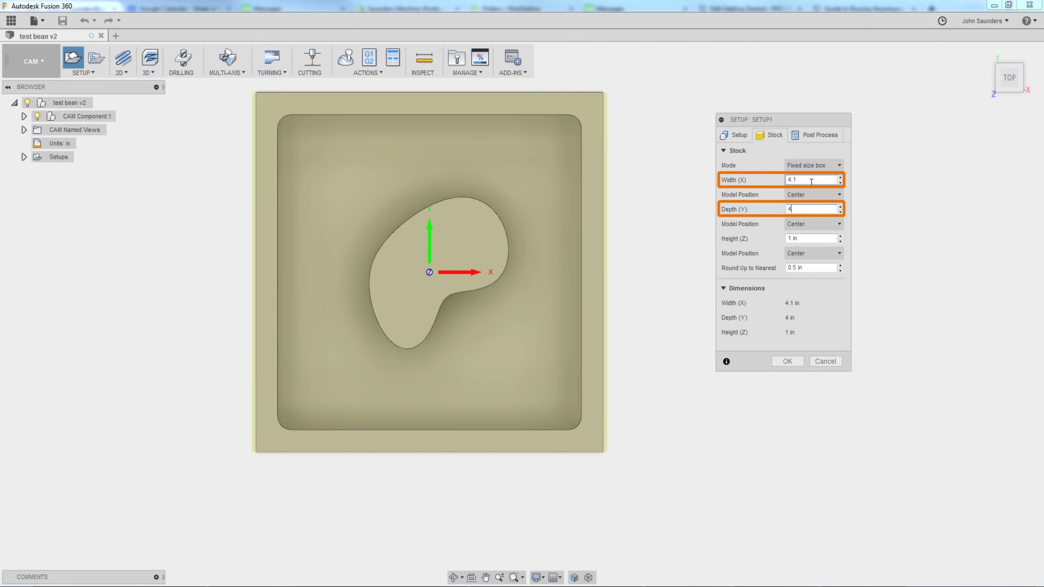
{"action": "middle_click_drag", "start_coordinate": [706, 188], "coordinate": [653, 200], "text": "shift"}
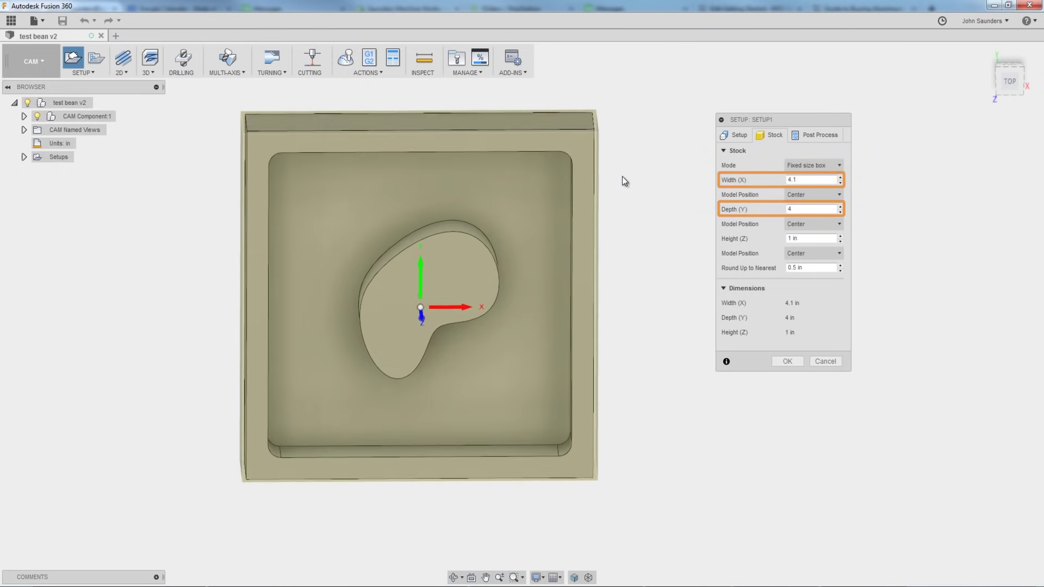
Step: Check the stock and work coordinate origin around the model, and accept the milling setup
{"action": "middle_click_drag", "start_coordinate": [558, 123], "coordinate": [521, 478], "text": "shift"}
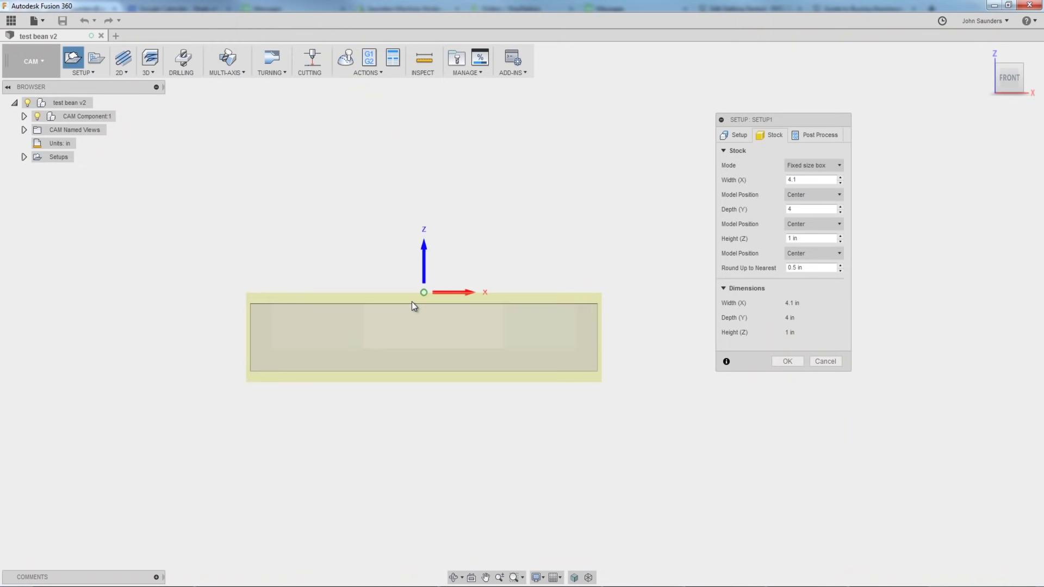
{"action": "scroll", "coordinate": [423, 301], "scroll_direction": "up", "scroll_amount": 2}
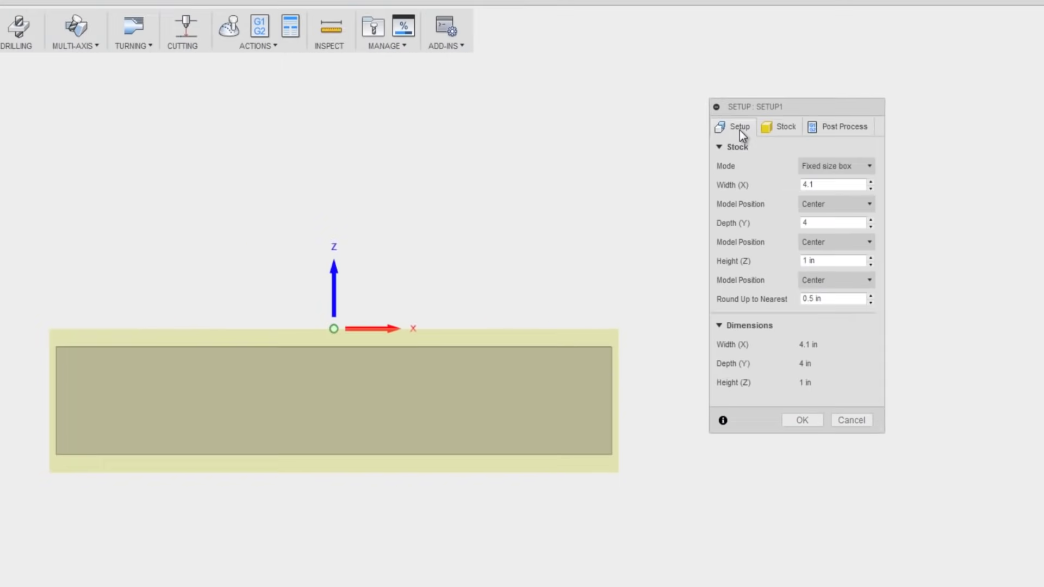
{"action": "left_click", "coordinate": [739, 140]}
{"action": "middle_click_drag", "start_coordinate": [605, 160], "coordinate": [641, 144], "text": "shift"}
{"action": "middle_click_drag", "start_coordinate": [552, 126], "coordinate": [560, 105]}
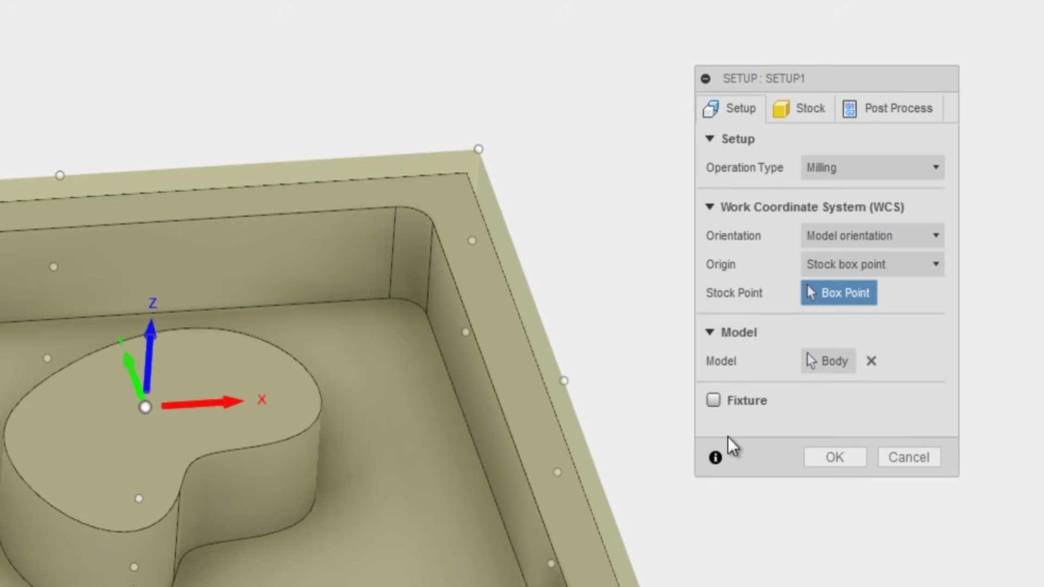
{"action": "left_click", "coordinate": [816, 458]}
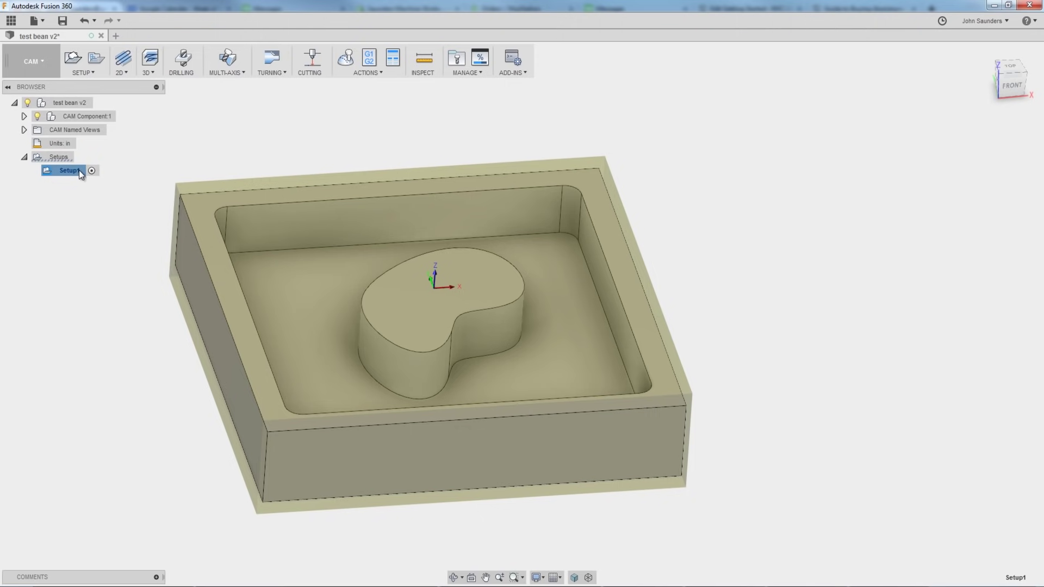
Step: Start a 2D Face operation in the setup and open its tool library selection
{"action": "left_click", "coordinate": [127, 74]}
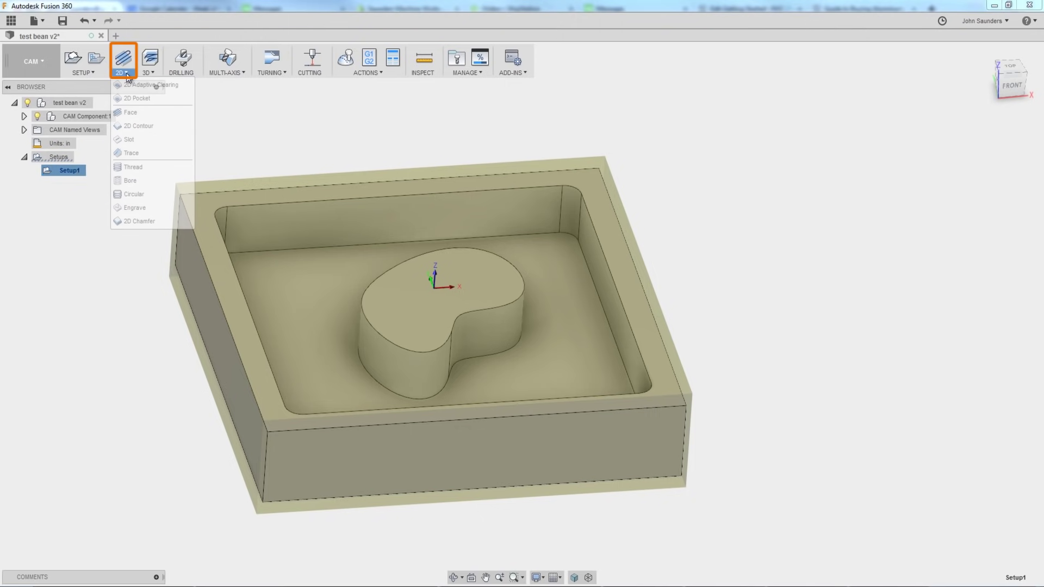
{"action": "left_click", "coordinate": [135, 111]}
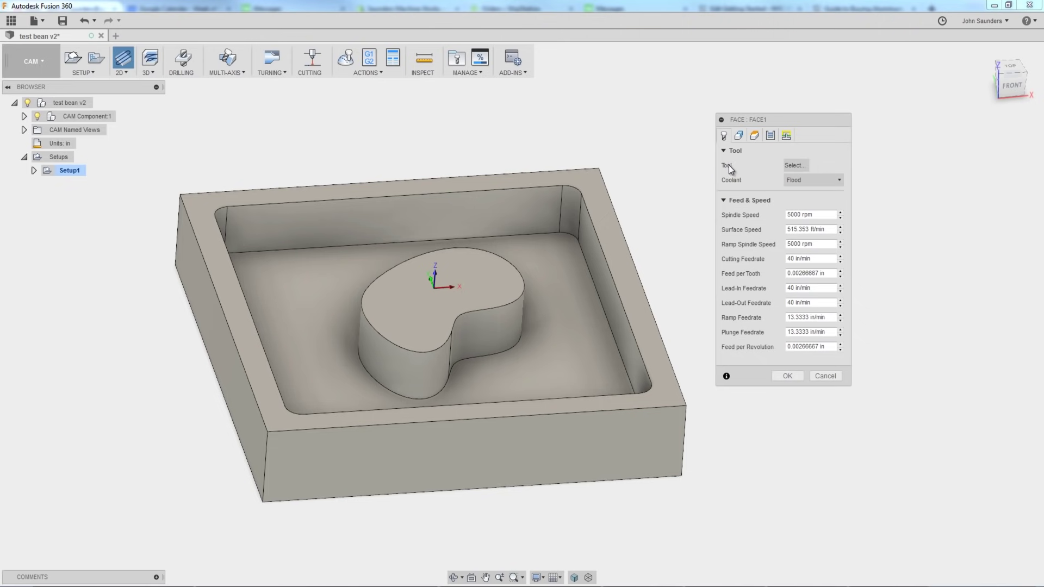
{"action": "left_click", "coordinate": [795, 165]}
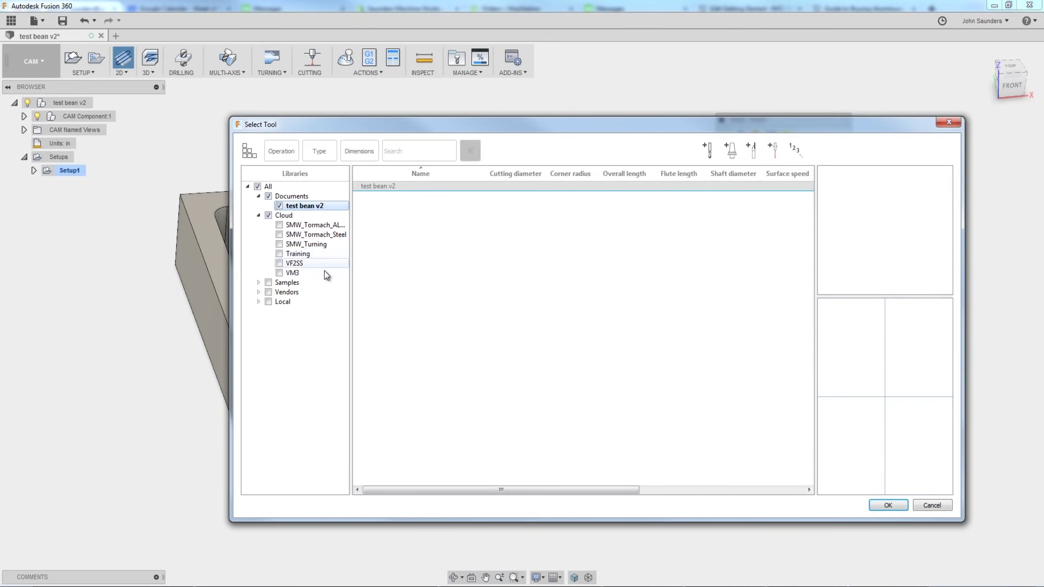
Step: Browse the Inch - Aluminum sample tool library and view the Tormach speeds and feeds page on the NYC CNC website
{"action": "left_click", "coordinate": [259, 283]}
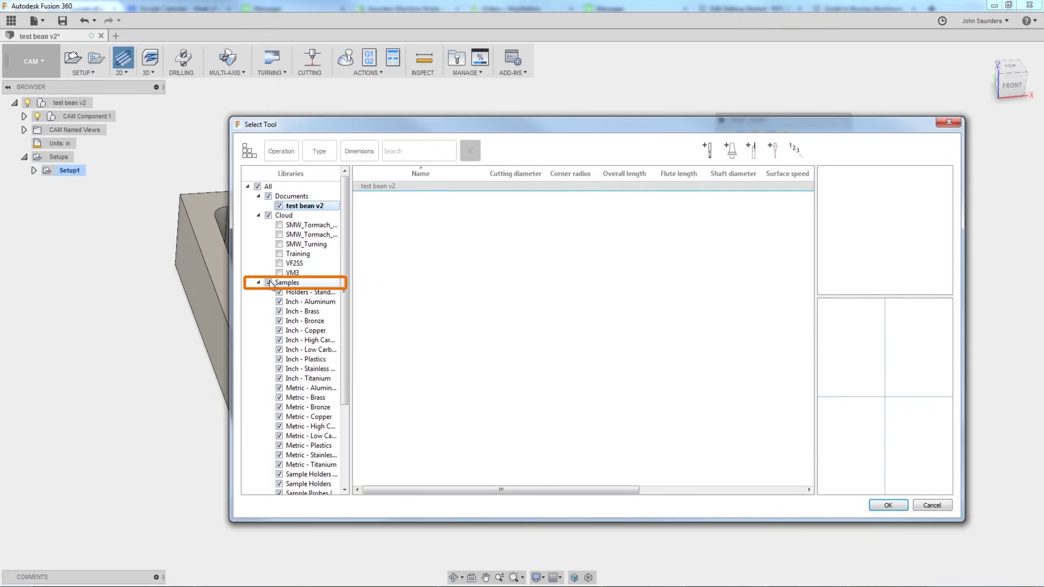
{"action": "scroll", "coordinate": [299, 305], "scroll_direction": "down", "scroll_amount": 4}
{"action": "scroll", "coordinate": [302, 306], "scroll_direction": "up", "scroll_amount": 1}
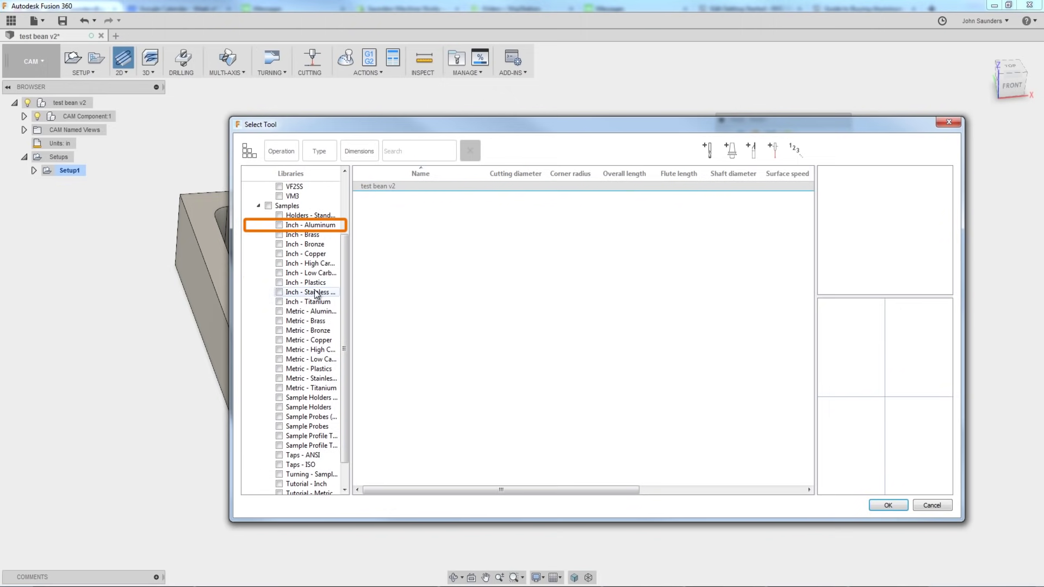
{"action": "left_click", "coordinate": [314, 227]}
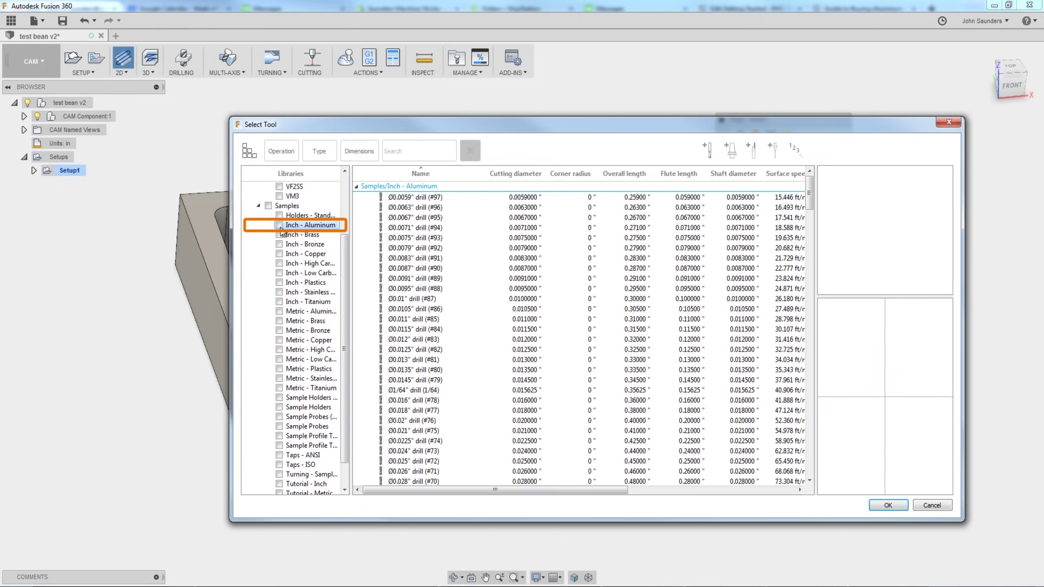
{"action": "scroll", "coordinate": [294, 236], "scroll_direction": "up", "scroll_amount": 3}
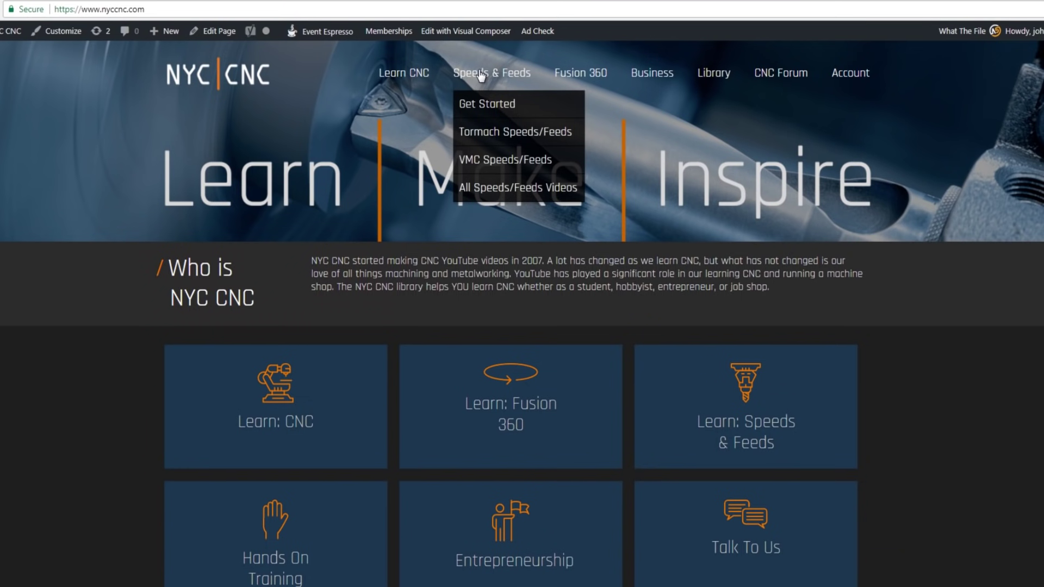
{"action": "left_click", "coordinate": [491, 133]}
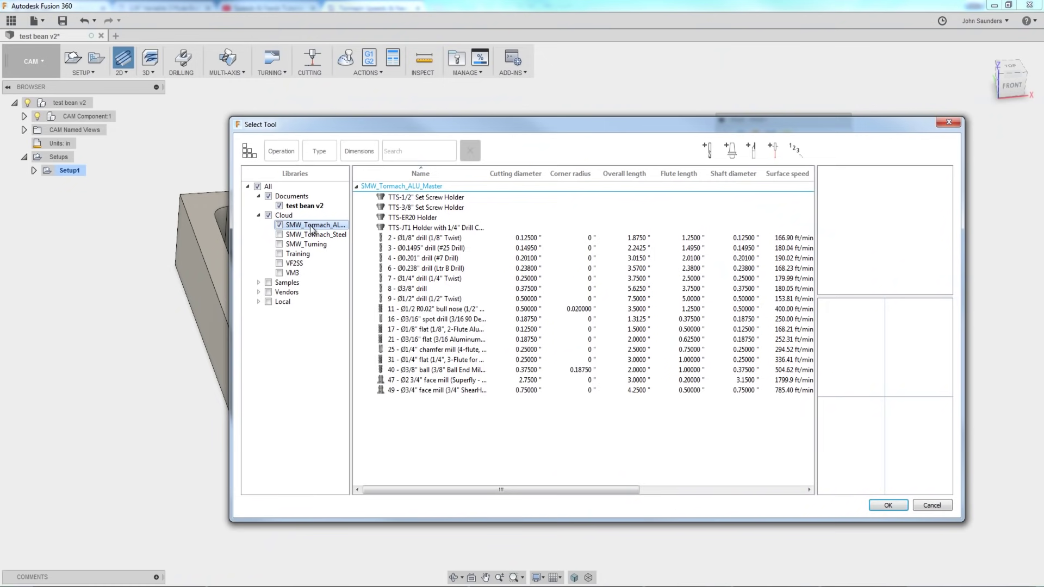
Step: Assign tool 47, the 2 3/4" Superfly face mill from the SMW_Tormach_ALU_Master library, to the Face operation
{"action": "left_click", "coordinate": [463, 385]}
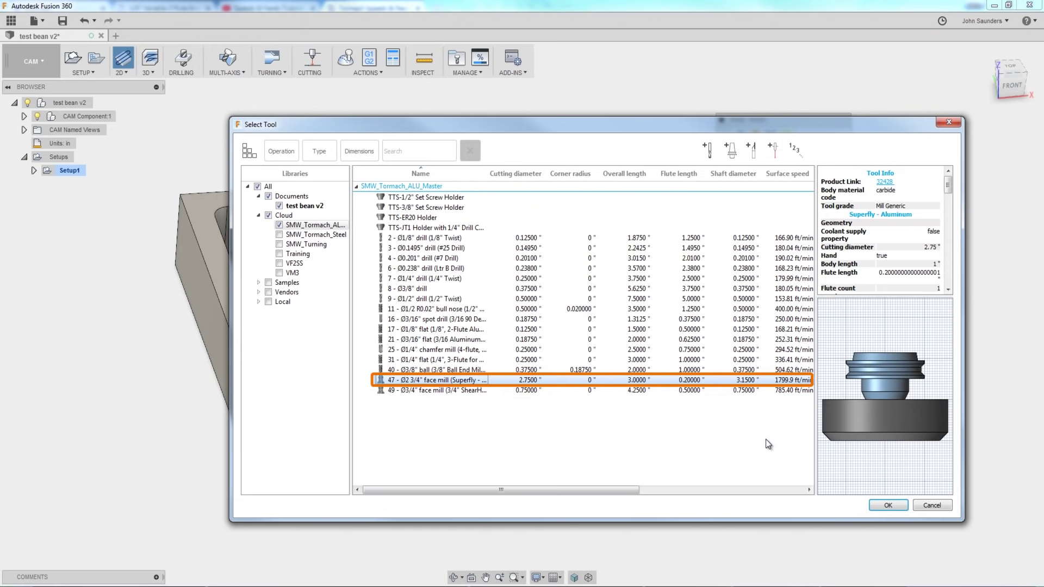
{"action": "left_click", "coordinate": [889, 506]}
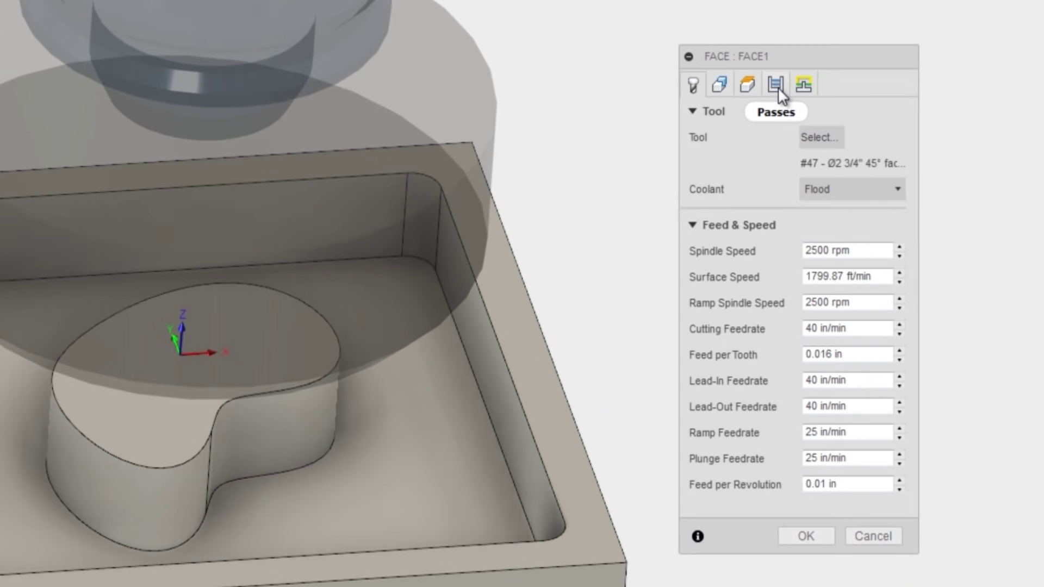
Step: Enable Multiple Depths for the Face operation's passes and open its maximum stepdown for editing
{"action": "left_click", "coordinate": [778, 87]}
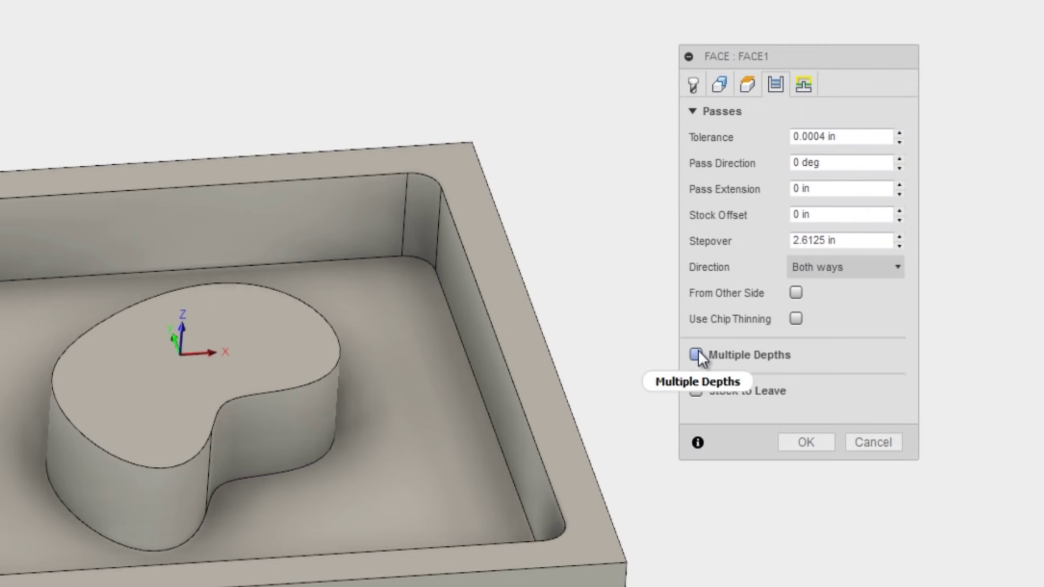
{"action": "left_click", "coordinate": [695, 354]}
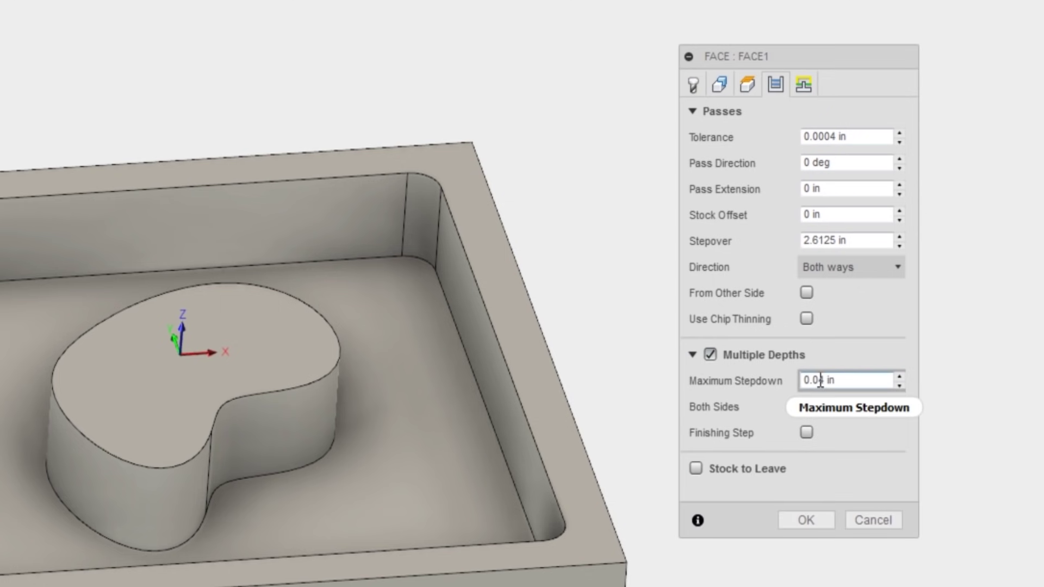
{"action": "left_click_drag", "start_coordinate": [817, 380], "coordinate": [873, 381]}
{"action": "left_click", "coordinate": [874, 380]}
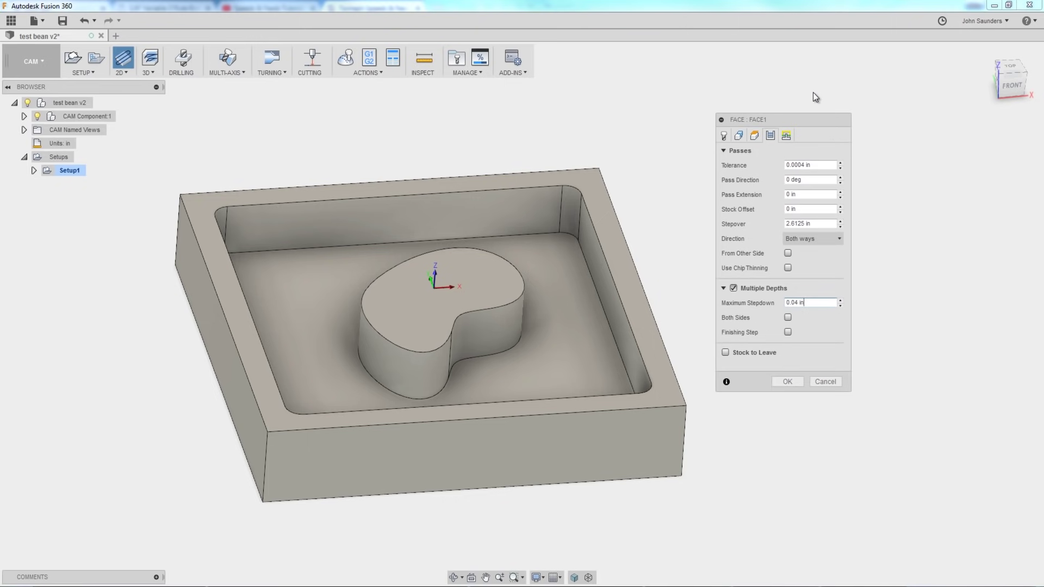
Step: Set the Face operation's stock offset to 0.25 in and generate its toolpath
{"action": "left_click_drag", "start_coordinate": [803, 118], "coordinate": [831, 112]}
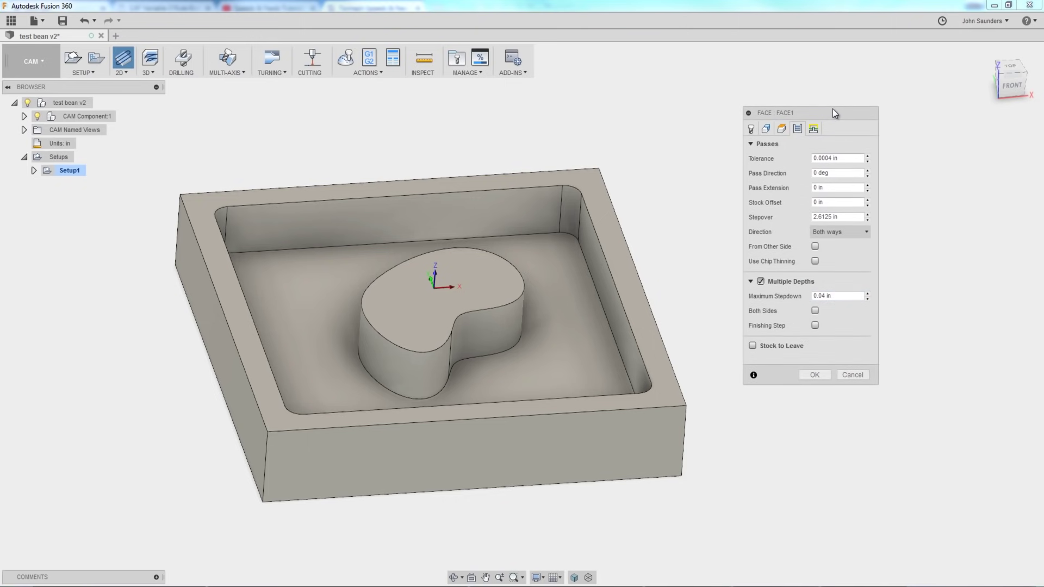
{"action": "mouse_move", "coordinate": [841, 202]}
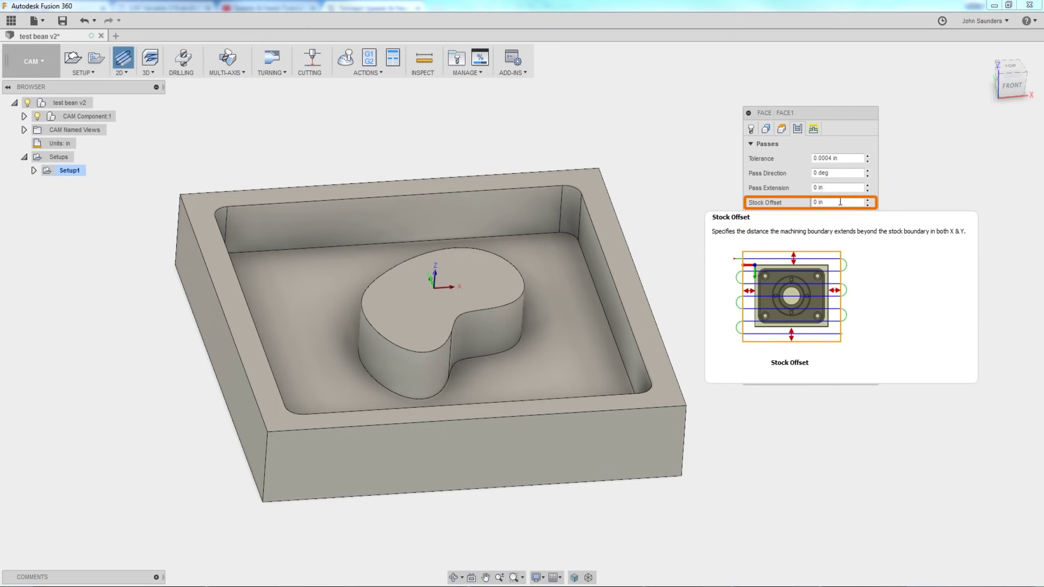
{"action": "triple_click", "coordinate": [840, 202]}
{"action": "type", "text": ".25"}
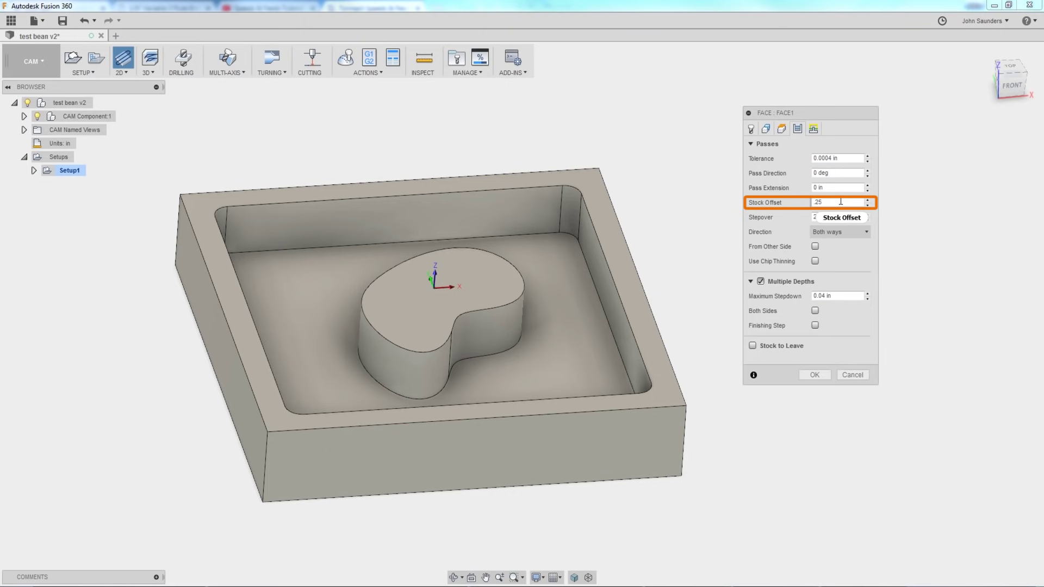
{"action": "mouse_move", "coordinate": [841, 203]}
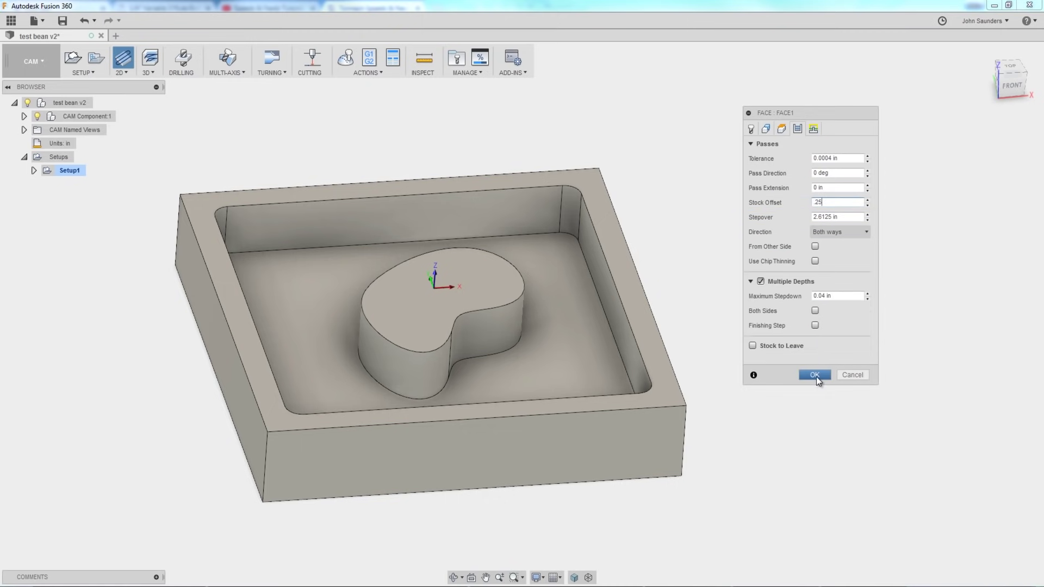
{"action": "left_click", "coordinate": [816, 376]}
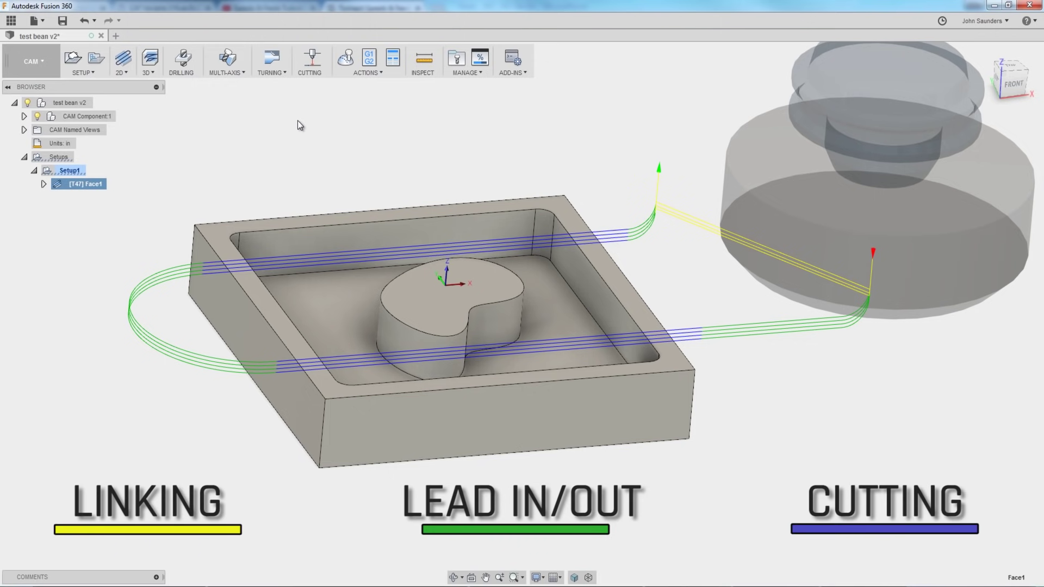
Step: Simulate the Face toolpath with the stock hidden, viewing the cutter's motion over the part
{"action": "left_click", "coordinate": [346, 59]}
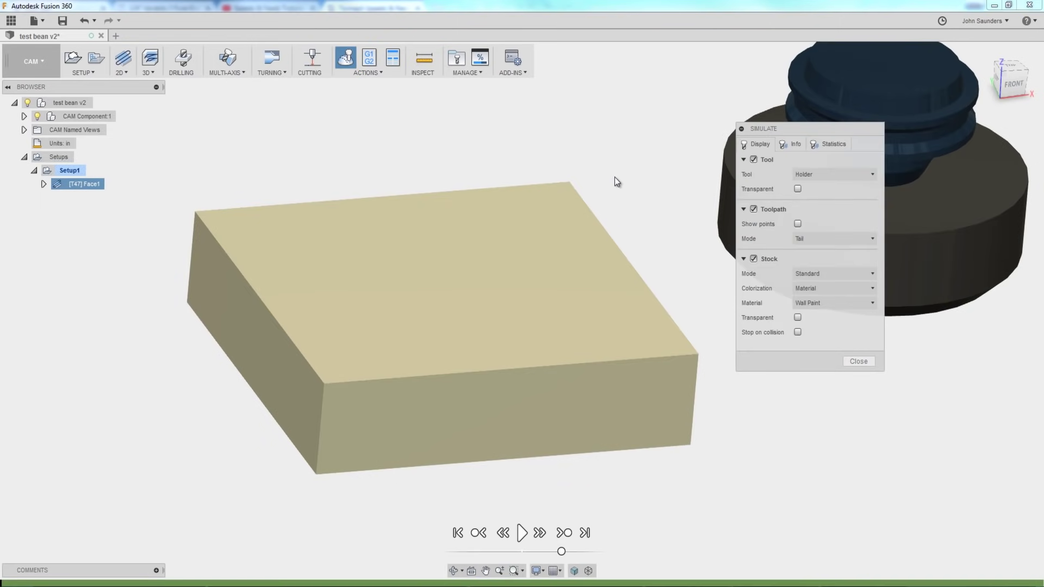
{"action": "left_click", "coordinate": [754, 259]}
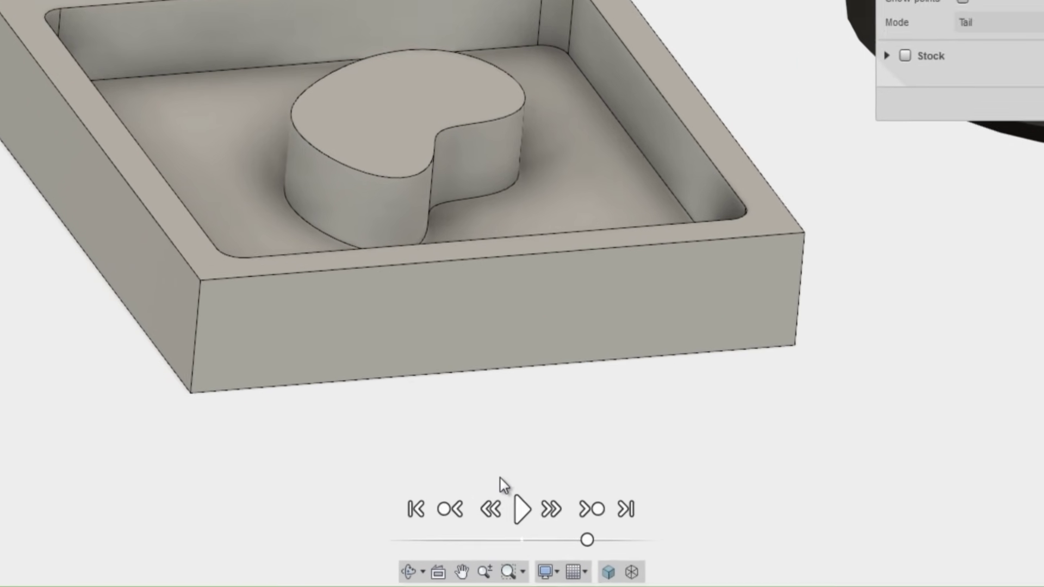
{"action": "left_click", "coordinate": [521, 507]}
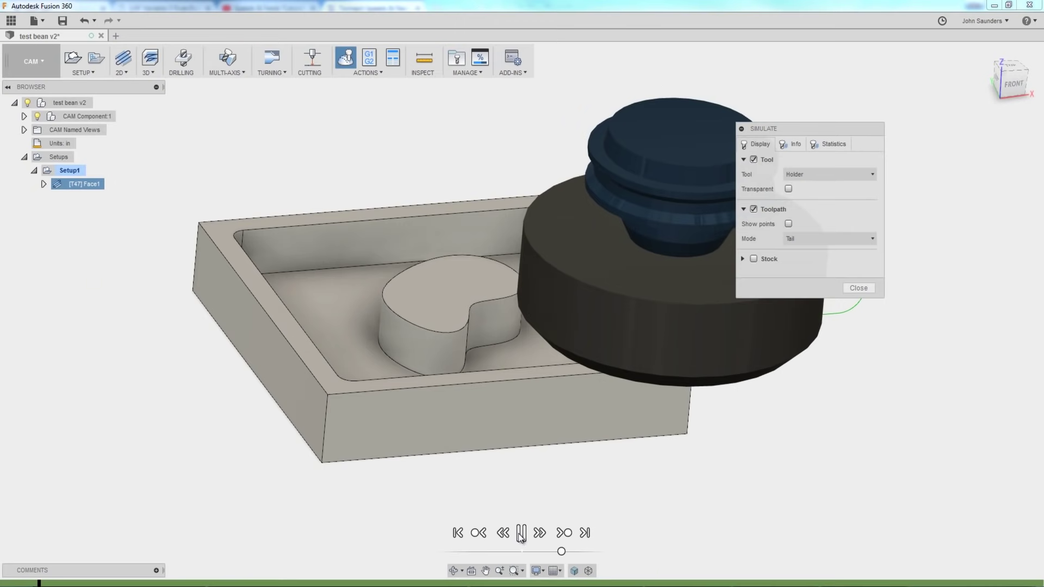
{"action": "middle_click_drag", "start_coordinate": [381, 253], "coordinate": [783, 305], "text": "shift"}
Step: Show the stock in the simulation, skip to the end, inspect the faced result with transparency toggled, and close the simulation
{"action": "left_click", "coordinate": [754, 259]}
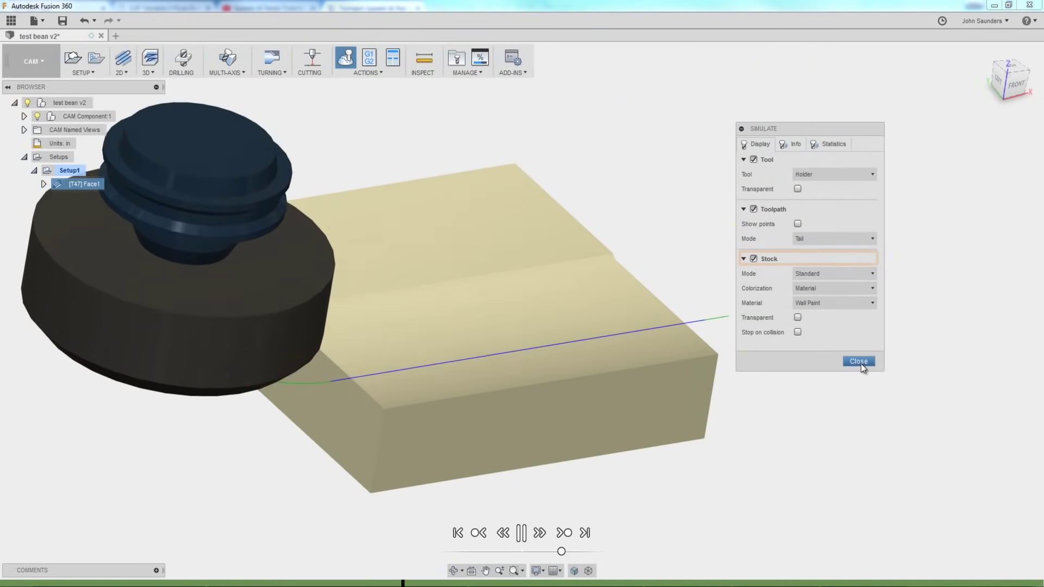
{"action": "left_click", "coordinate": [585, 534]}
{"action": "middle_click_drag", "start_coordinate": [431, 252], "coordinate": [304, 262], "text": "shift"}
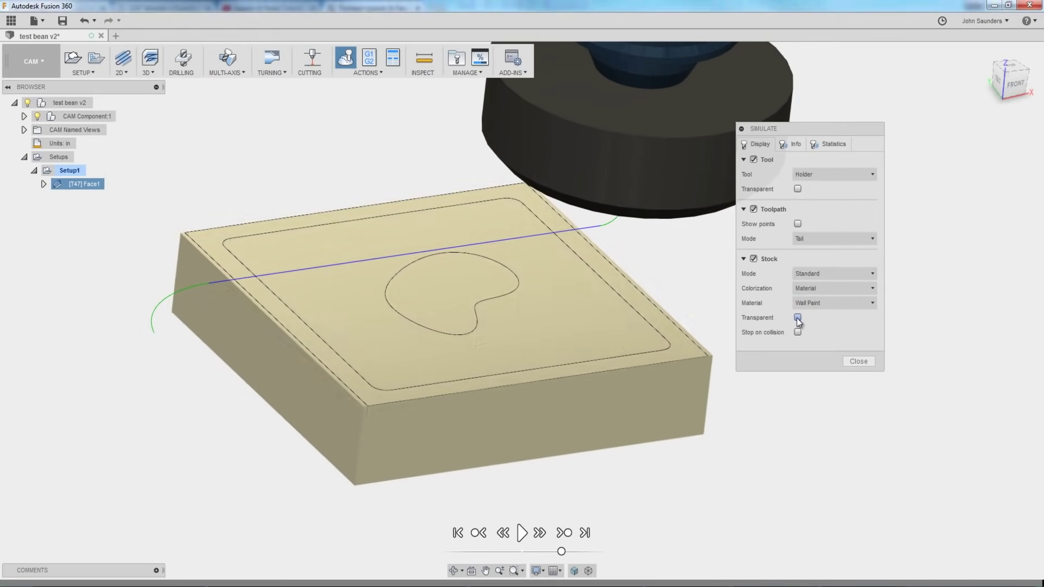
{"action": "left_click", "coordinate": [798, 318]}
{"action": "middle_click_drag", "start_coordinate": [713, 318], "coordinate": [506, 305], "text": "shift"}
{"action": "left_click", "coordinate": [798, 318]}
{"action": "left_click", "coordinate": [859, 361]}
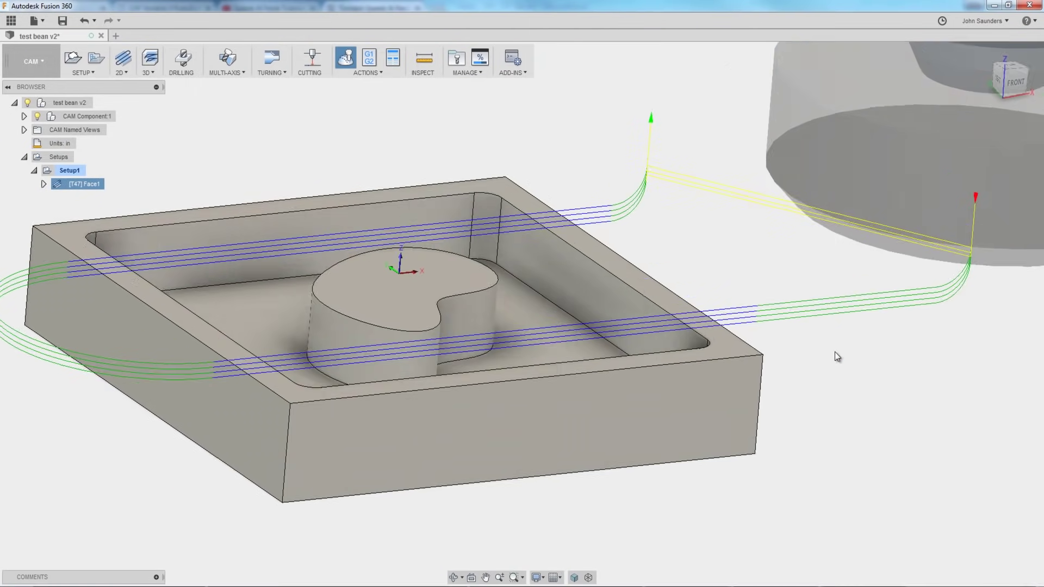
Step: Create a 2D Adaptive Clearing operation with tool 31, the 1/4" 3-flute flat end mill from the SMW_Tormach_ALU_Master library
{"action": "left_click", "coordinate": [342, 162]}
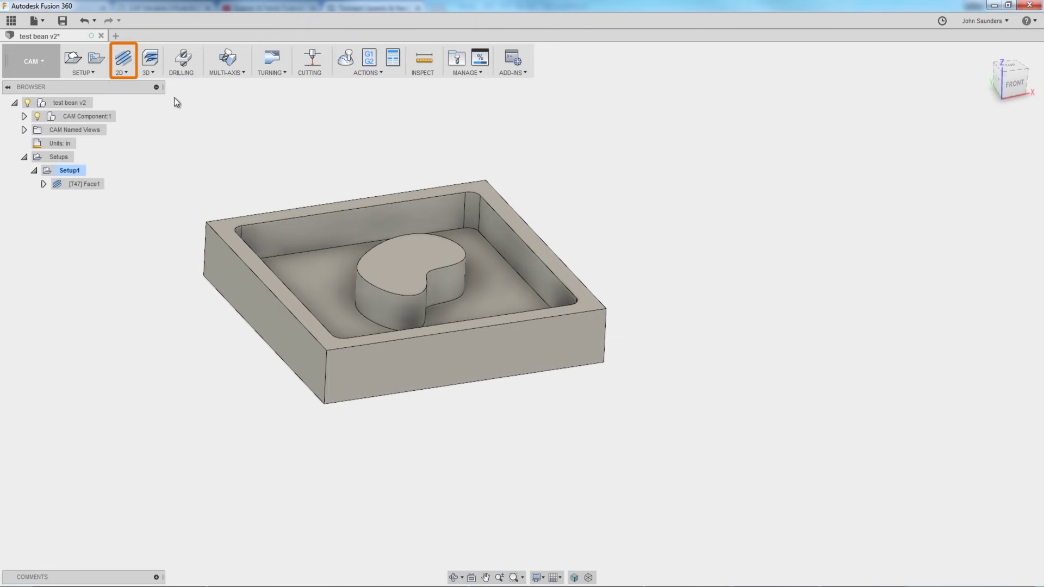
{"action": "left_click", "coordinate": [125, 73]}
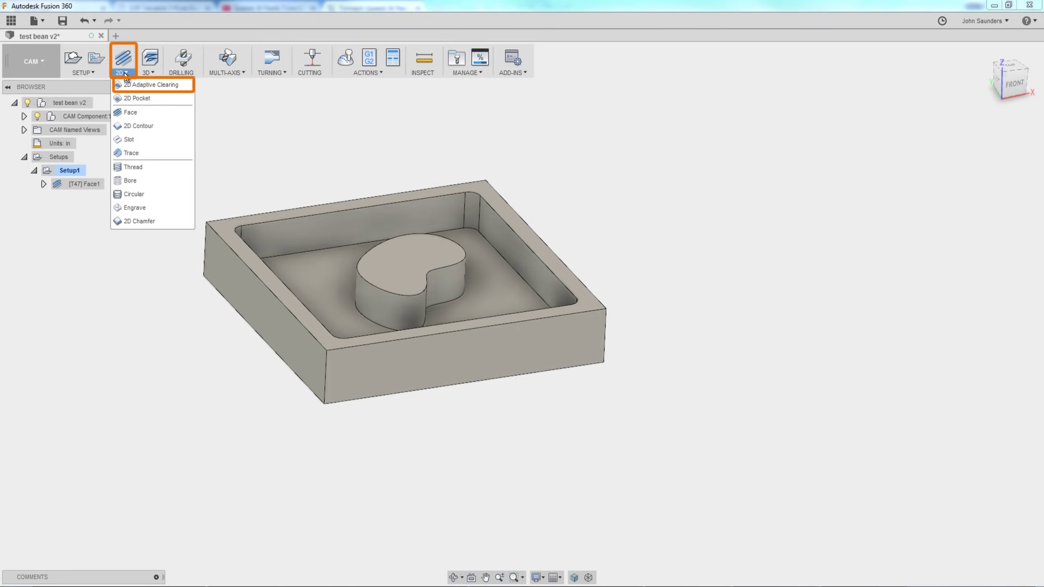
{"action": "left_click", "coordinate": [148, 85]}
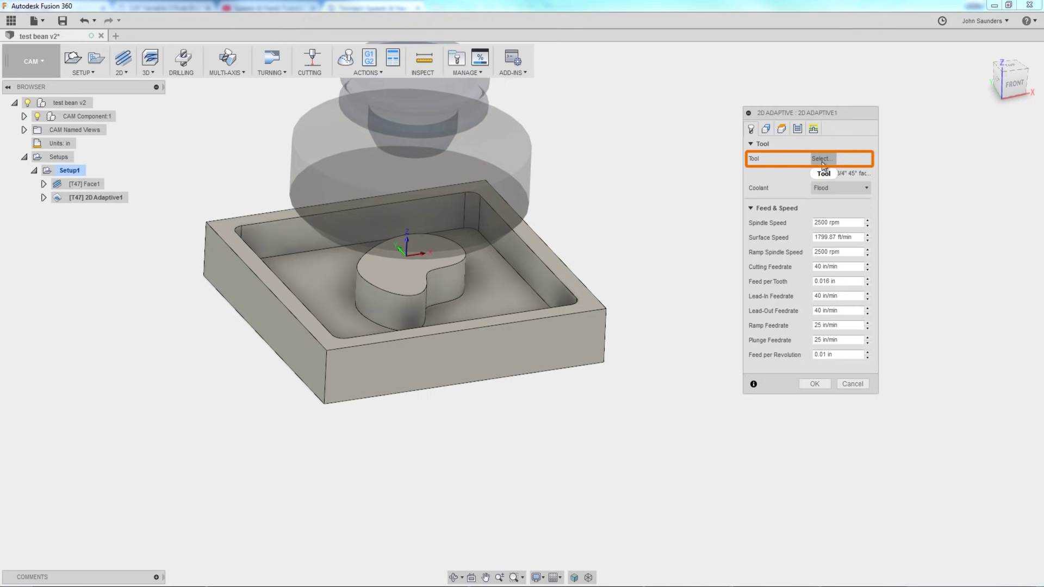
{"action": "left_click", "coordinate": [821, 159]}
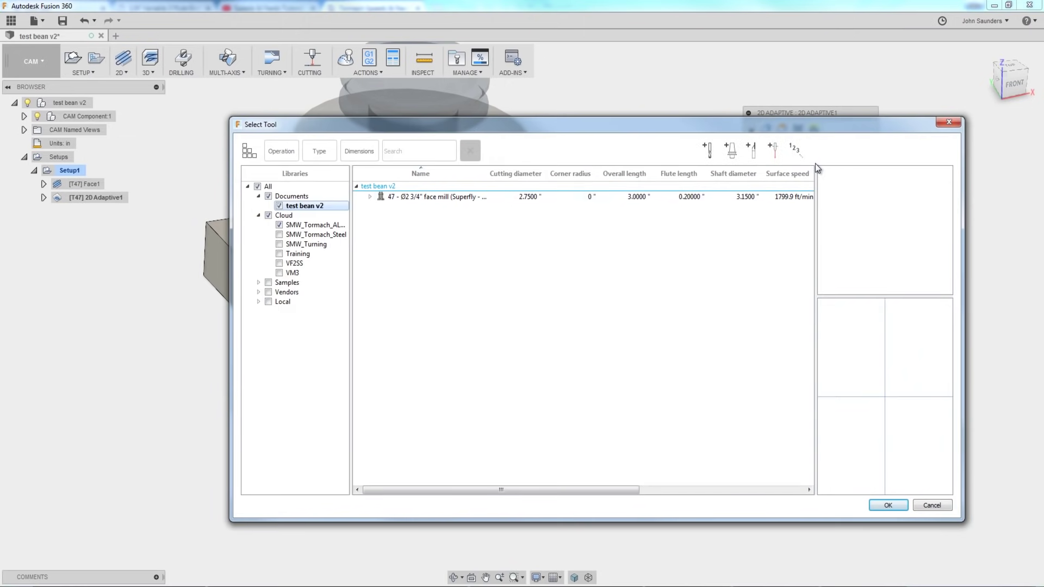
{"action": "left_click", "coordinate": [314, 225]}
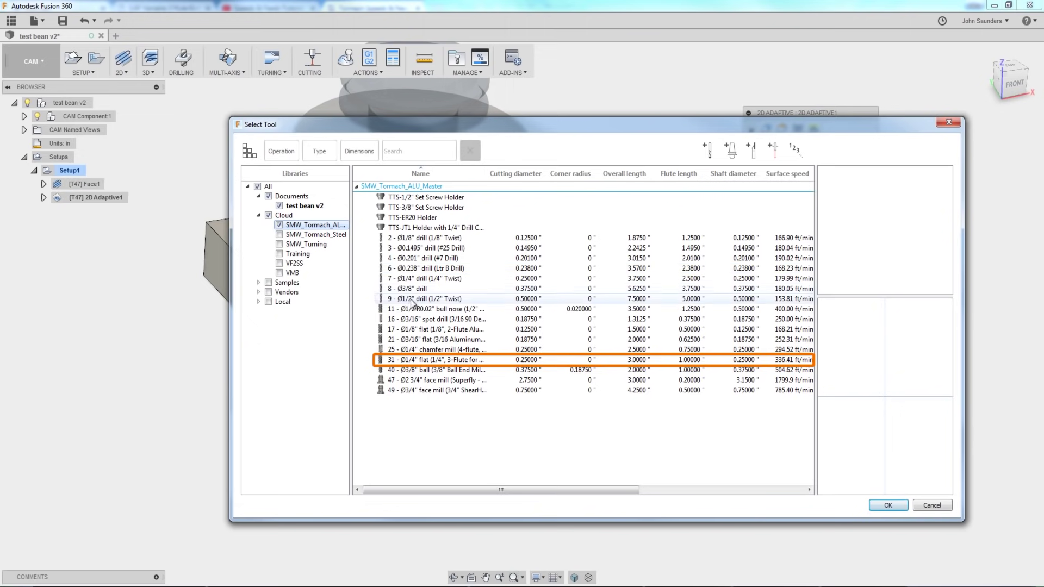
{"action": "left_click", "coordinate": [422, 360]}
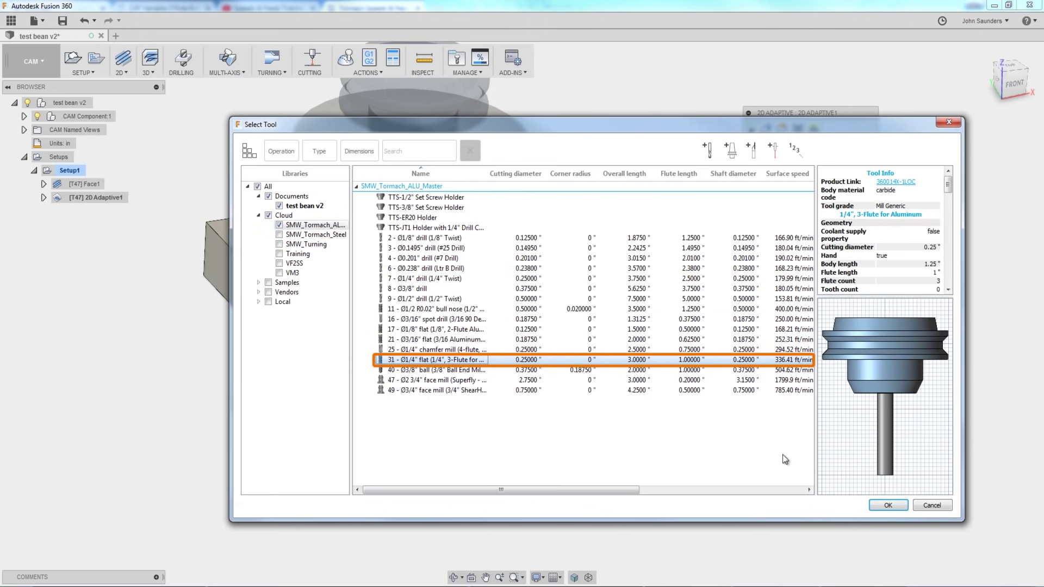
{"action": "left_click", "coordinate": [879, 509]}
Step: Check the 1/4" 3-flute end mill's dimensions on the Lakeshore Carbide page in the browser, and return to Fusion 360
{"action": "key", "text": "alt+Tab"}
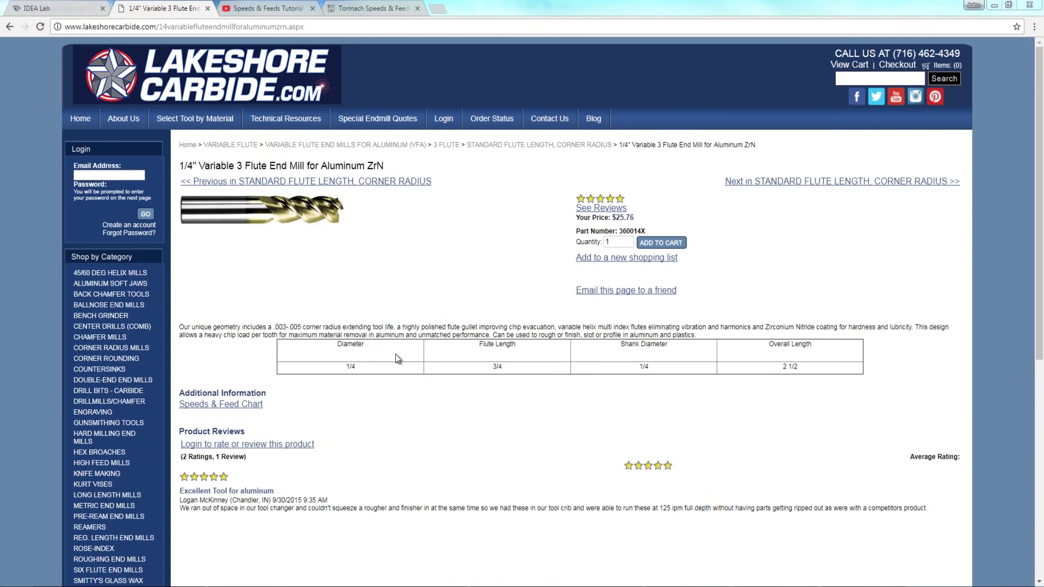
{"action": "left_click_drag", "start_coordinate": [493, 367], "coordinate": [505, 369]}
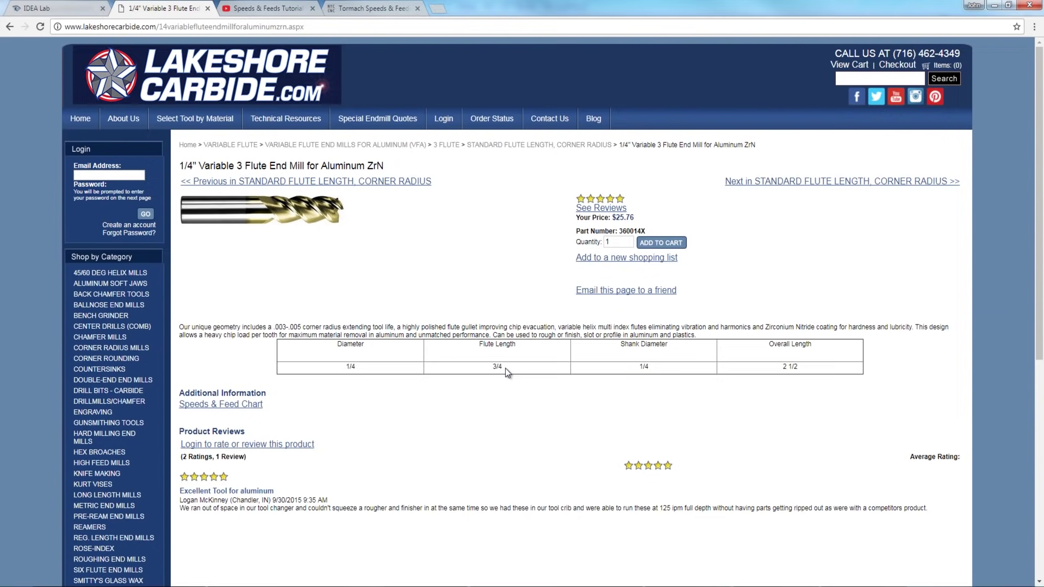
{"action": "key", "text": "alt+Tab"}
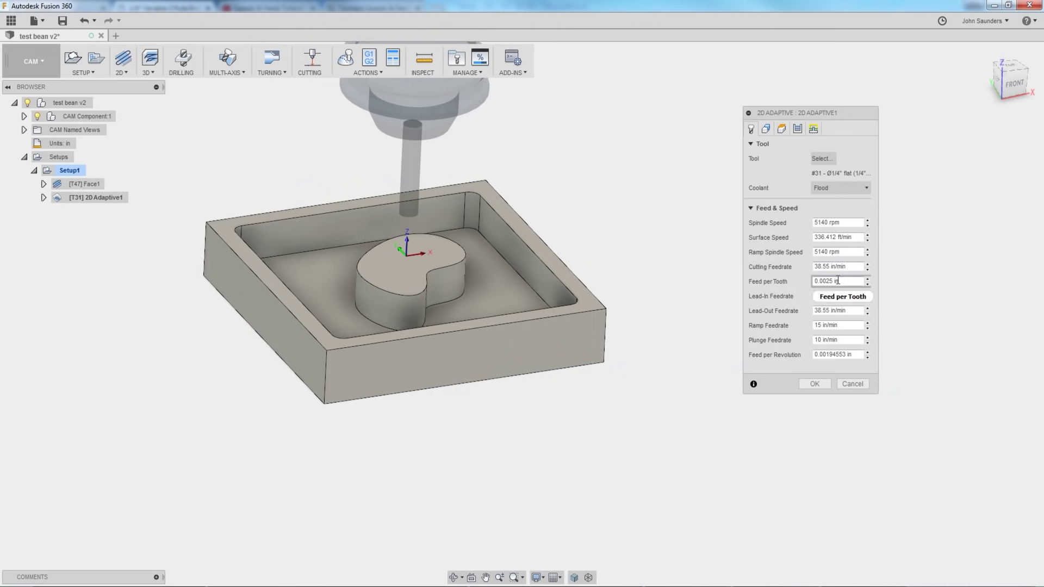
Step: Set the 2D Adaptive operation's spindle speed to 10000 rpm and its feed per tooth to 0.001 in
{"action": "left_click", "coordinate": [851, 223]}
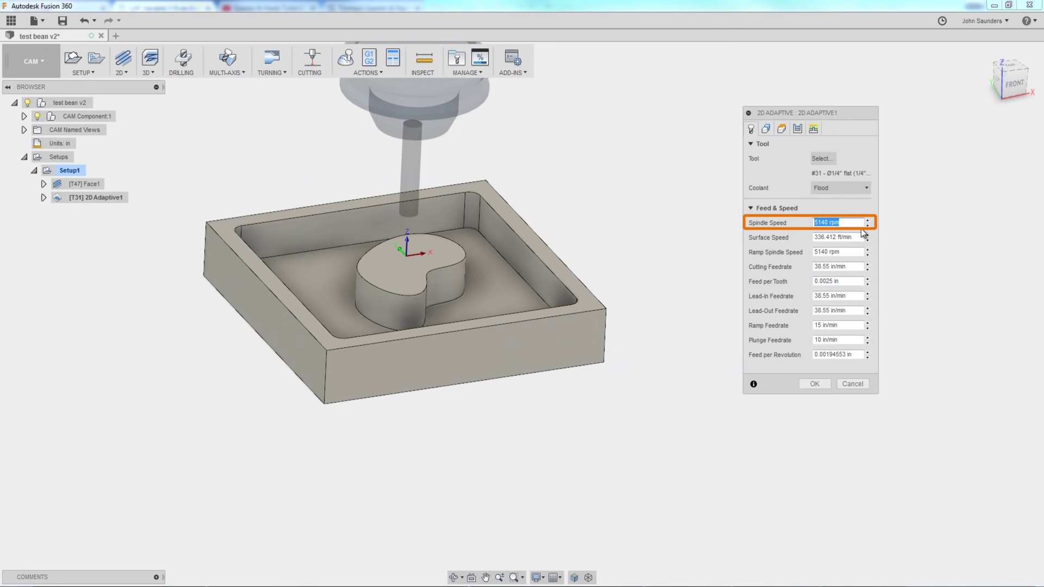
{"action": "type", "text": "10000"}
{"action": "left_click_drag", "start_coordinate": [826, 281], "coordinate": [872, 288]}
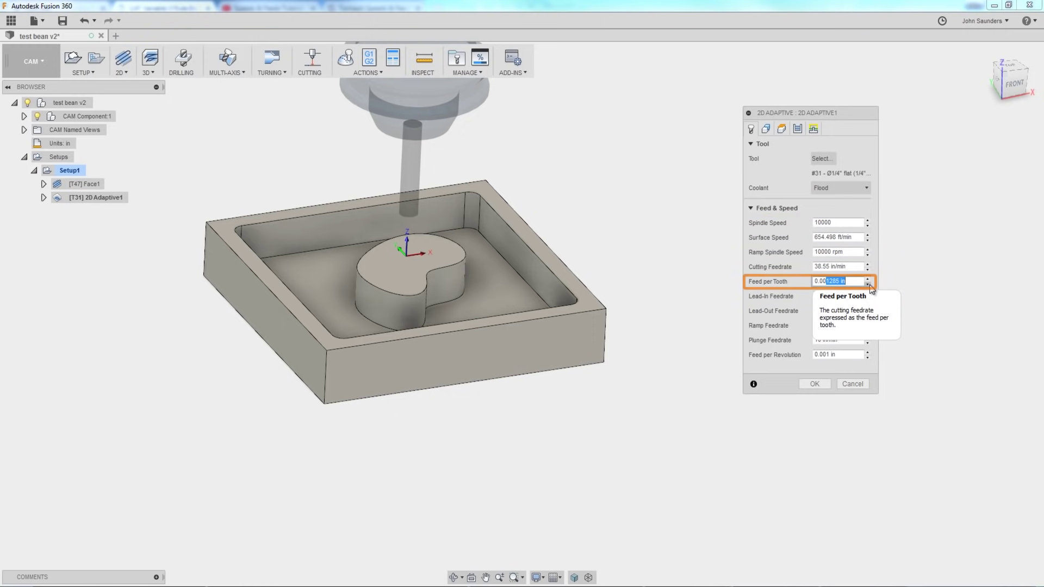
{"action": "type", "text": "1"}
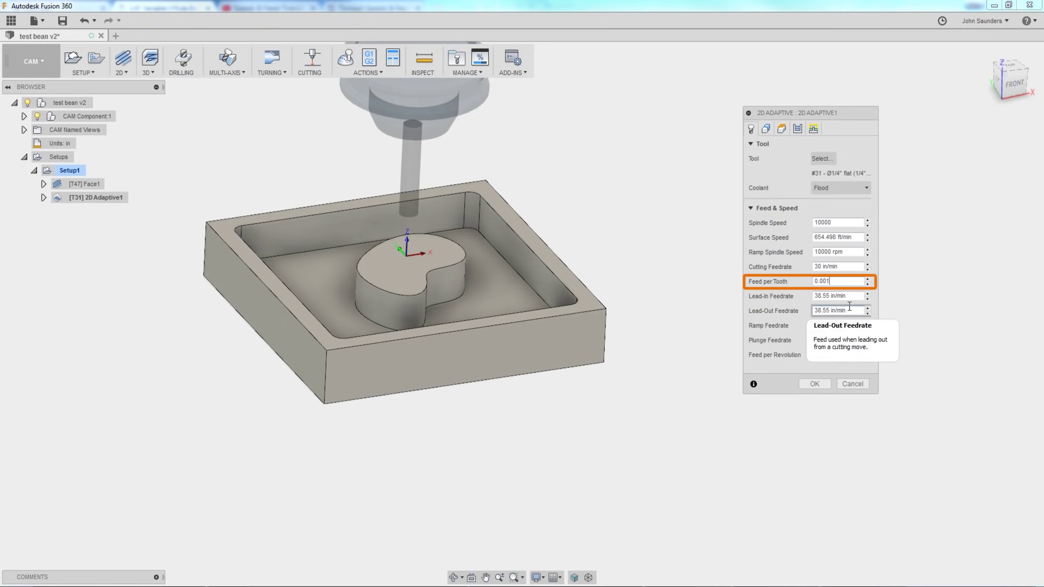
Step: Set the 2D Adaptive operation's lead-in and lead-out feedrates to 30 in/min
{"action": "left_click", "coordinate": [841, 294]}
{"action": "key", "text": "BackSpace"}
{"action": "key", "text": "BackSpace"}
{"action": "key", "text": "BackSpace"}
{"action": "key", "text": "BackSpace"}
{"action": "key", "text": "BackSpace"}
{"action": "key", "text": "BackSpace"}
{"action": "key", "text": "BackSpace"}
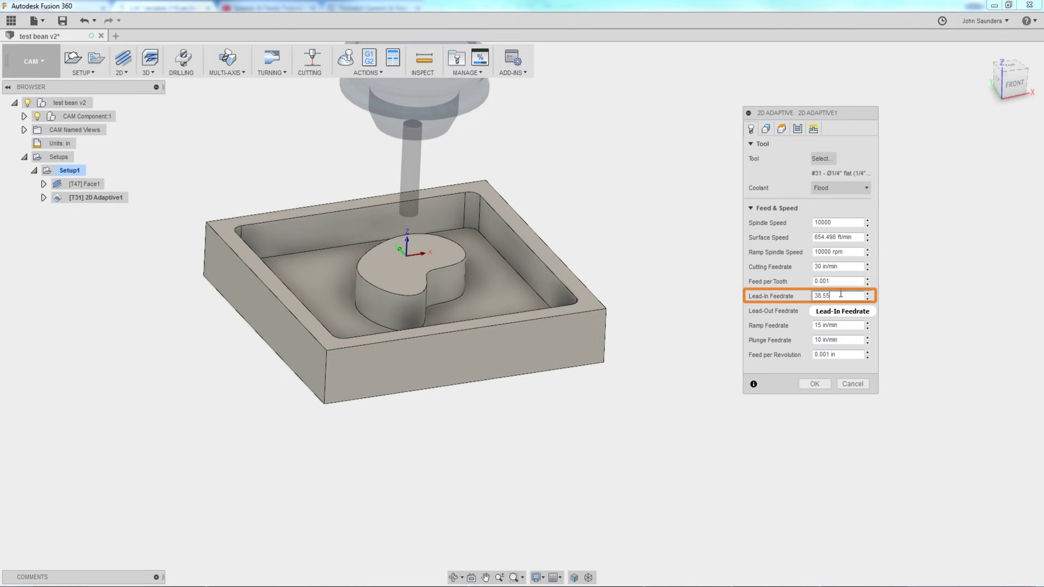
{"action": "key", "text": "shift+Tab"}
{"action": "key", "text": "Tab"}
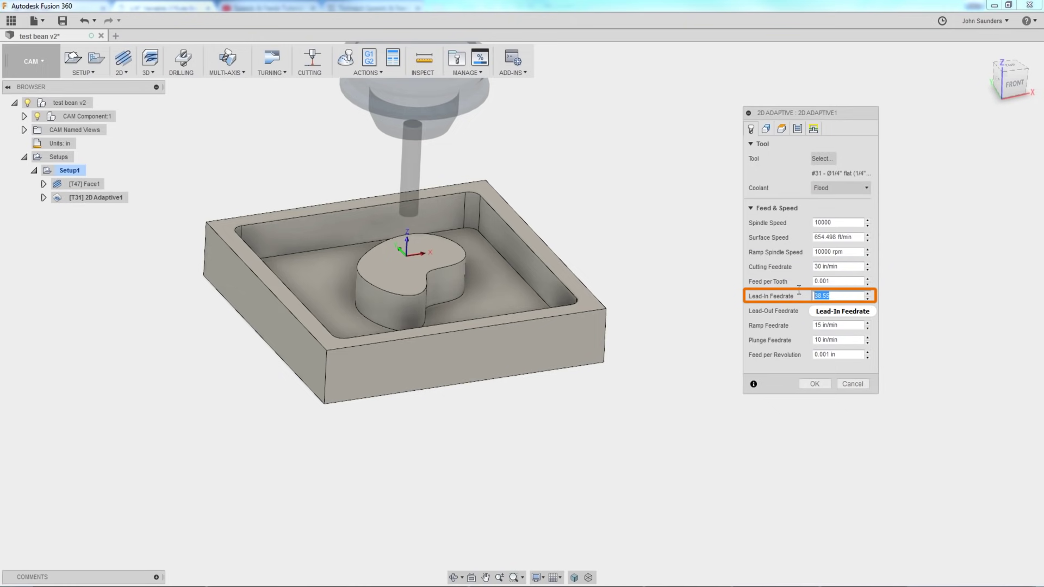
{"action": "type", "text": "30"}
{"action": "key", "text": "Tab"}
{"action": "key", "text": "Tab"}
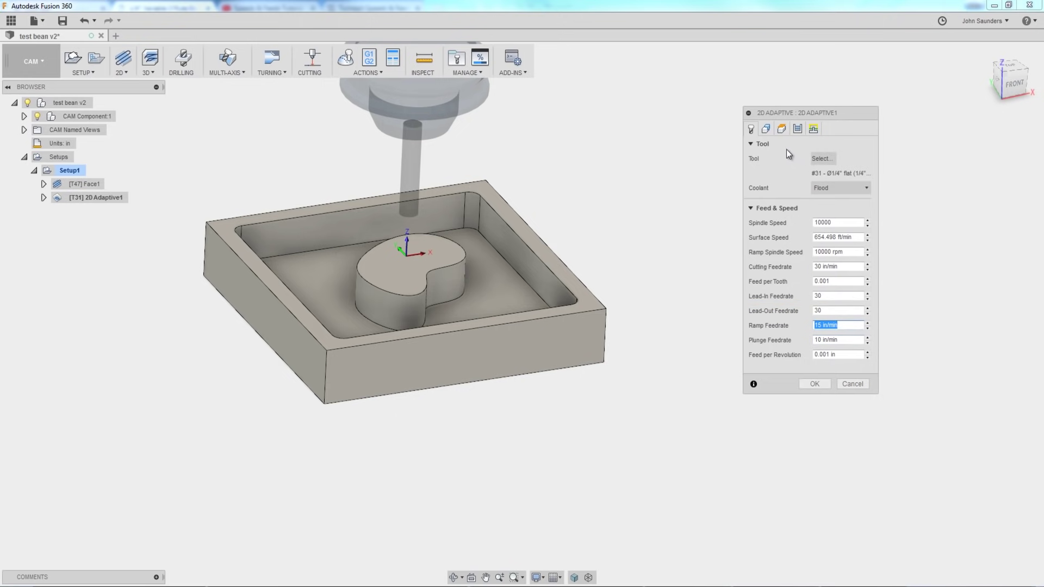
Step: Select the pocket floor's outer edge and the bean island's base edge as pocket selections, and generate the adaptive toolpath
{"action": "left_click", "coordinate": [766, 129]}
{"action": "scroll", "coordinate": [647, 174], "scroll_direction": "up", "scroll_amount": 5}
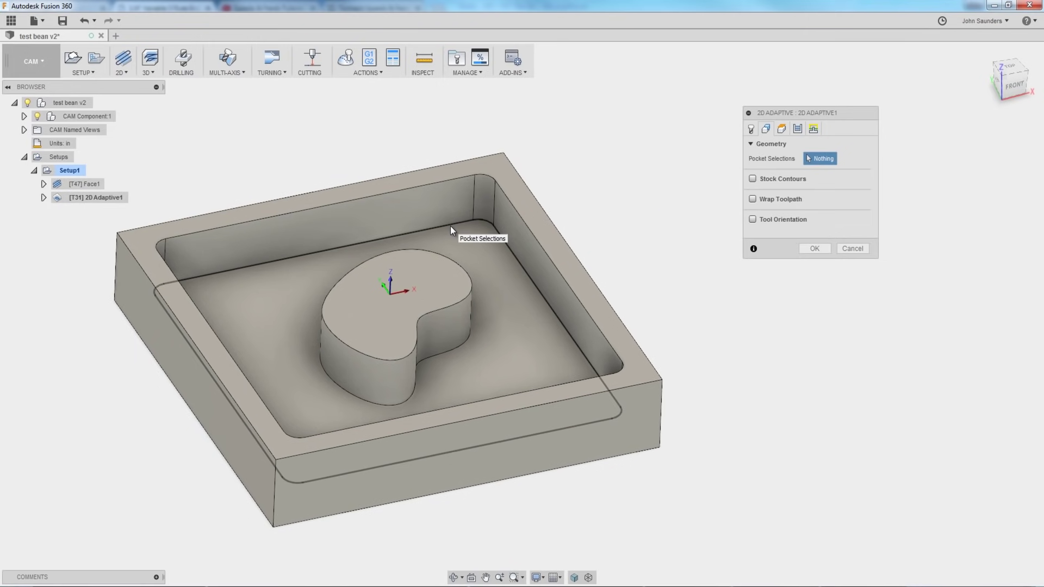
{"action": "left_click", "coordinate": [450, 226]}
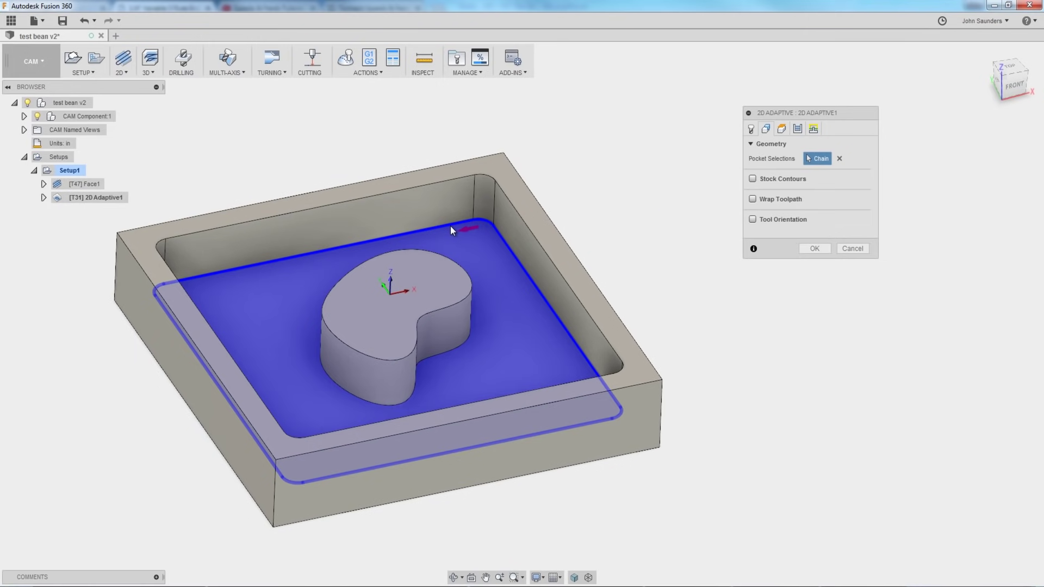
{"action": "left_click", "coordinate": [449, 351]}
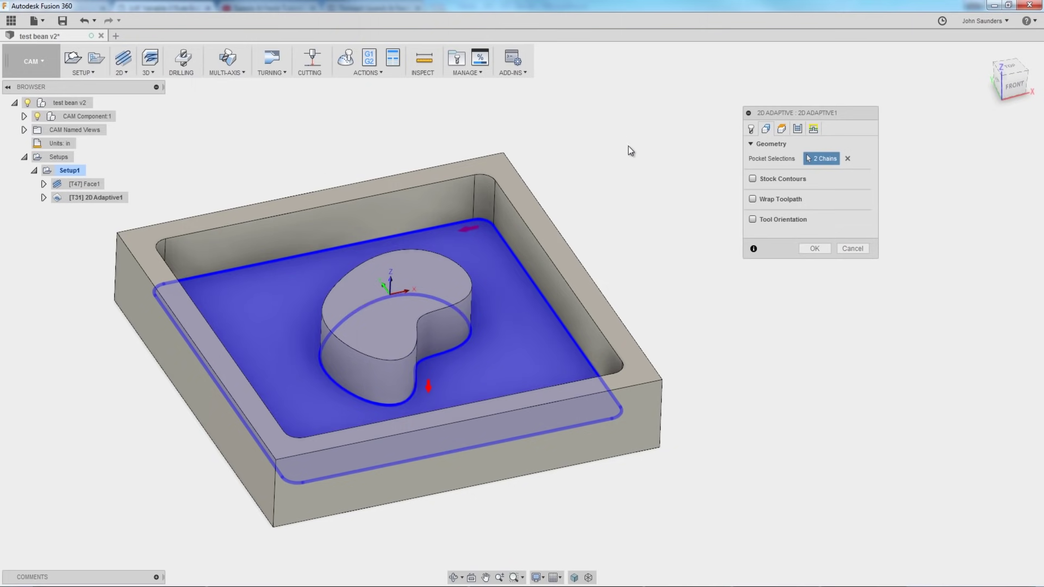
{"action": "middle_click_drag", "start_coordinate": [612, 188], "coordinate": [655, 187]}
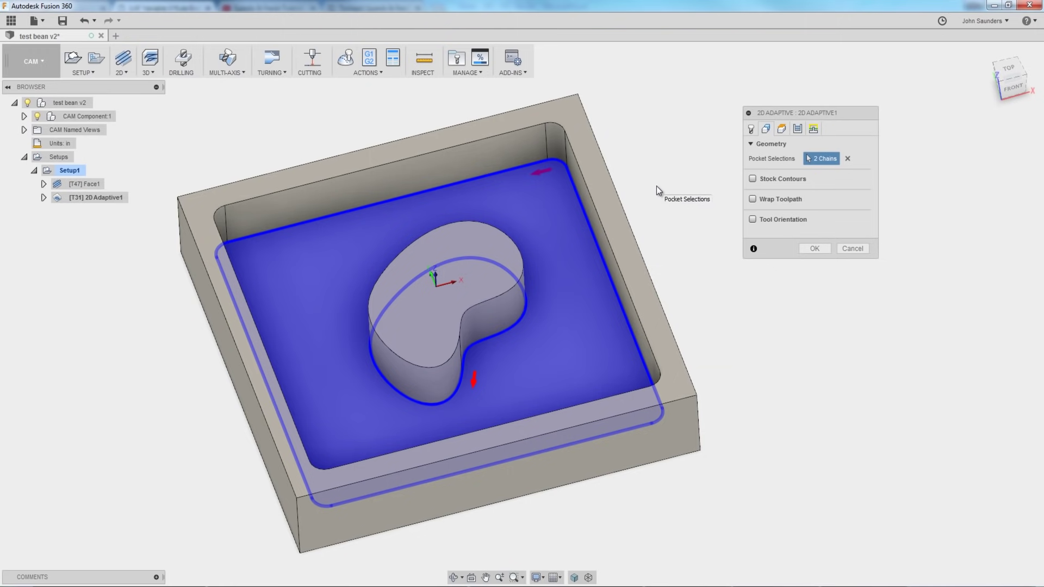
{"action": "middle_click_drag", "start_coordinate": [656, 203], "coordinate": [662, 212], "text": "shift"}
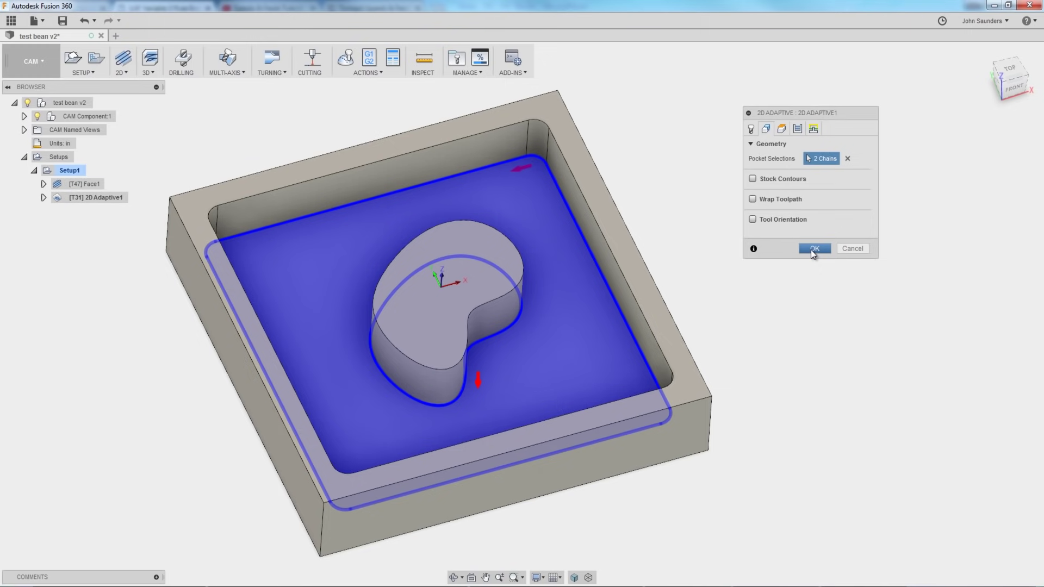
{"action": "left_click", "coordinate": [811, 250]}
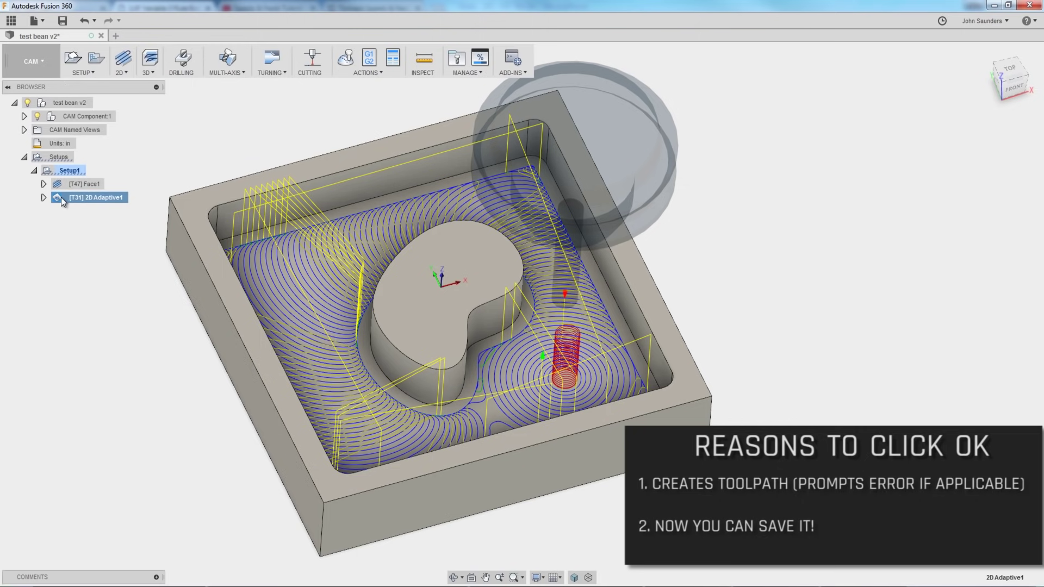
Step: Edit the 2D Adaptive operation's passes and set the optimal load to .25*.2
{"action": "right_click", "coordinate": [94, 201]}
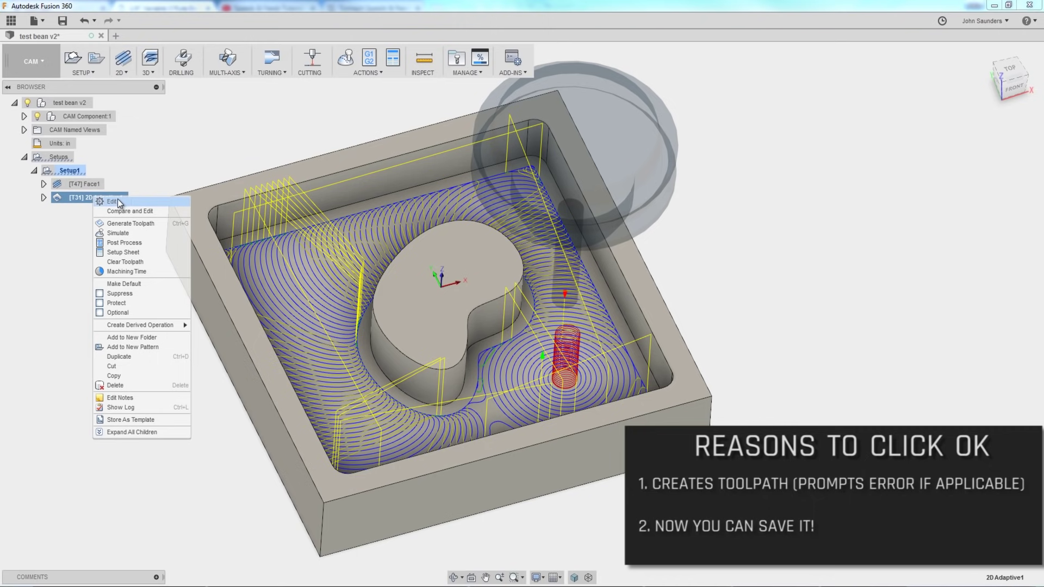
{"action": "left_click", "coordinate": [118, 201]}
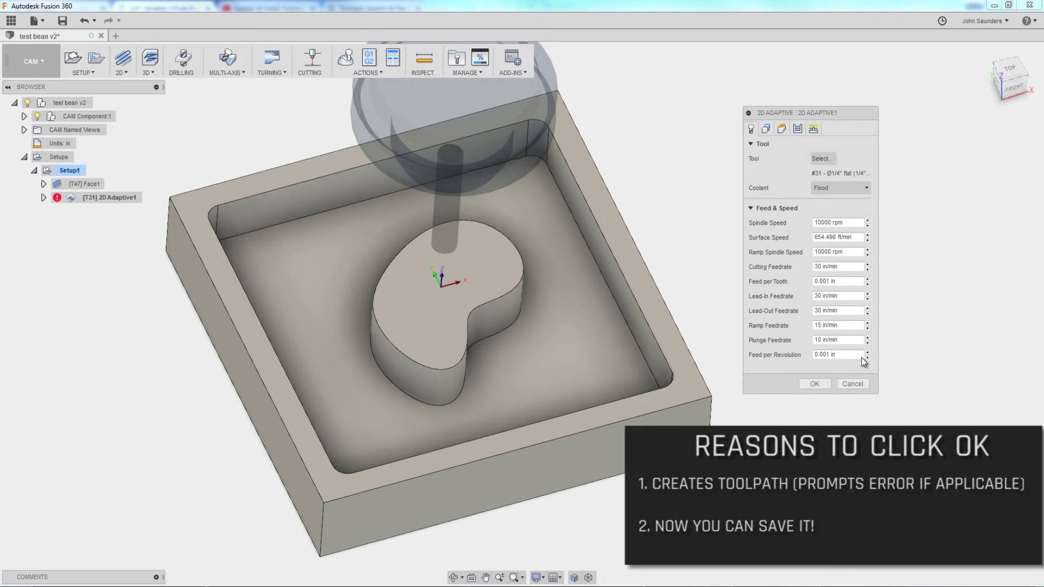
{"action": "left_click", "coordinate": [783, 130]}
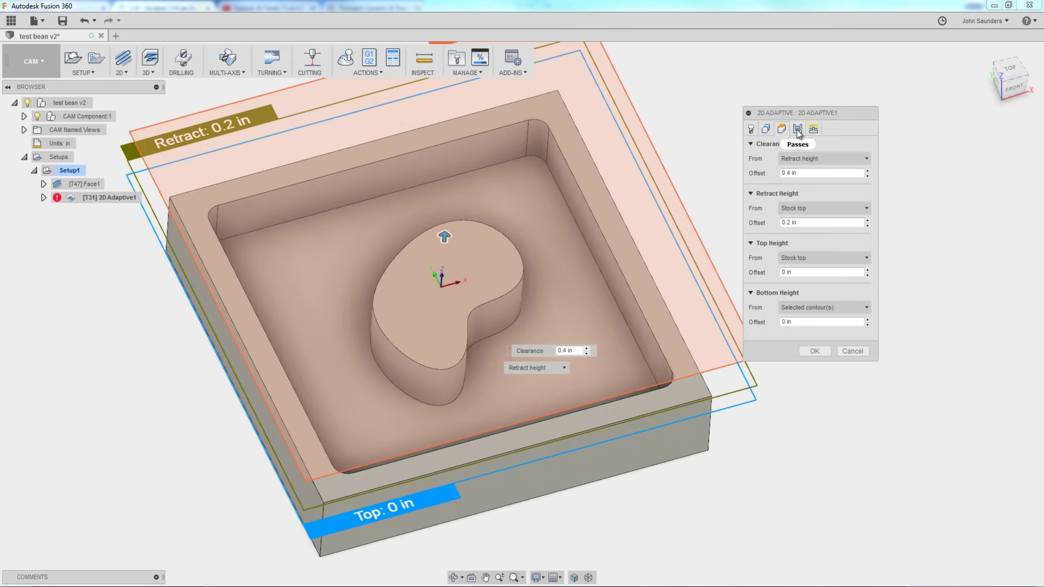
{"action": "left_click", "coordinate": [798, 130]}
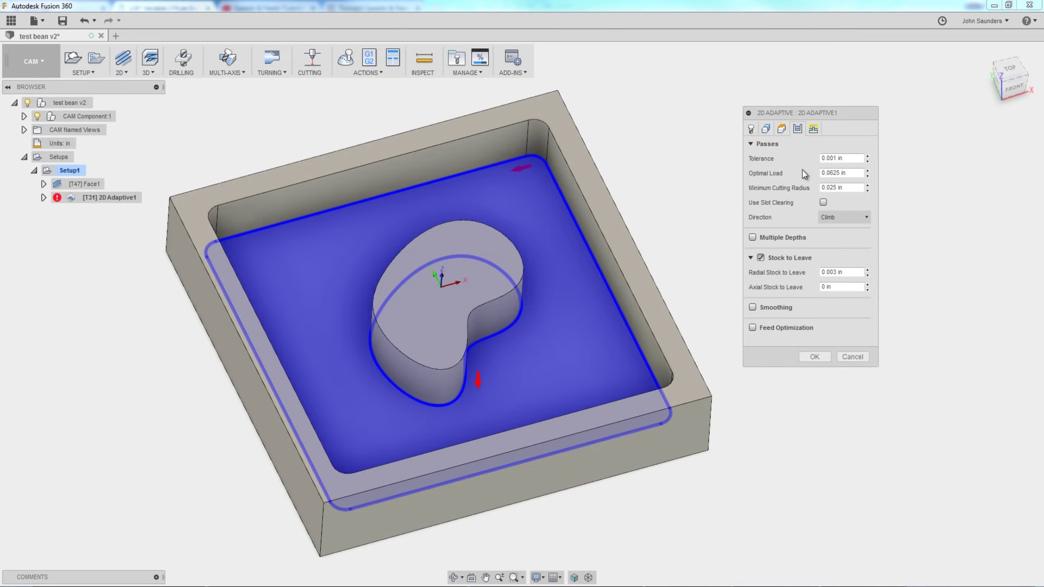
{"action": "left_click", "coordinate": [828, 174]}
{"action": "double_click", "coordinate": [851, 174]}
{"action": "type", "text": ".25"}
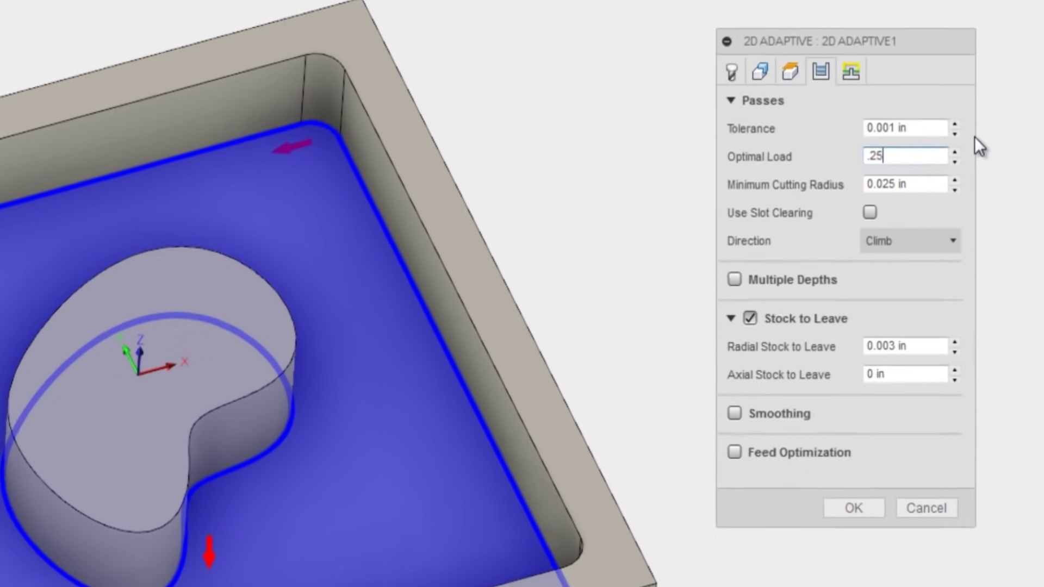
{"action": "type", "text": "*.2"}
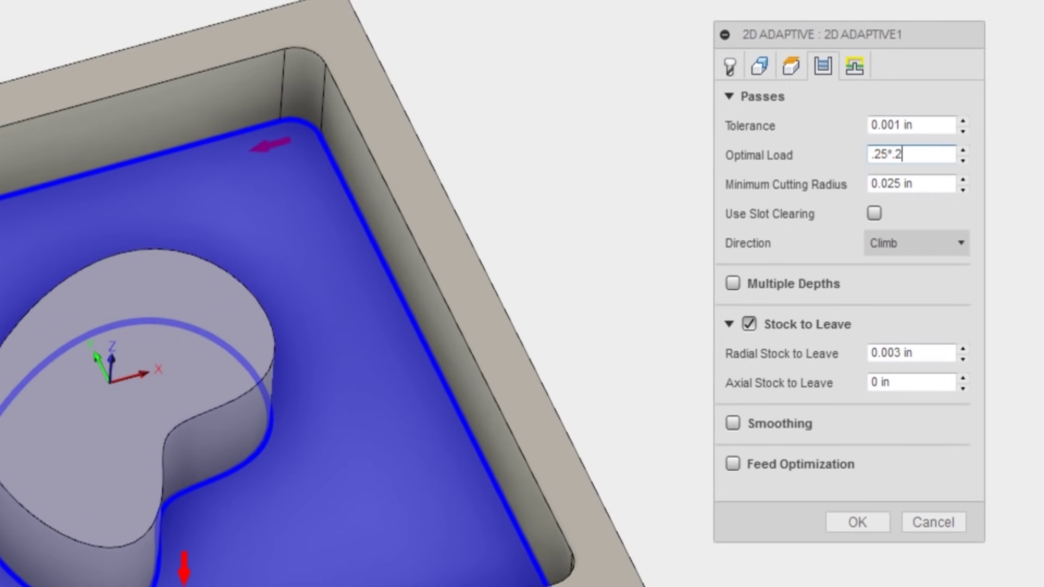
Step: Set the 2D Adaptive operation's radial stock to leave to 0.005 in and regenerate the toolpath
{"action": "left_click", "coordinate": [933, 353]}
{"action": "left_click_drag", "start_coordinate": [891, 354], "coordinate": [940, 353]}
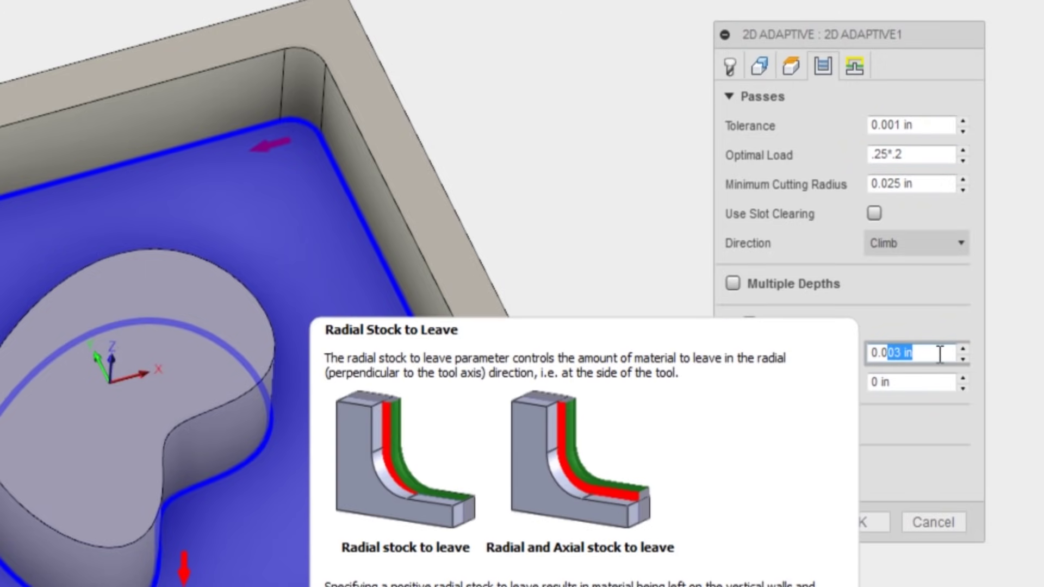
{"action": "type", "text": "05 in"}
{"action": "key", "text": "Left"}
{"action": "key", "text": "Left"}
{"action": "key", "text": "Left"}
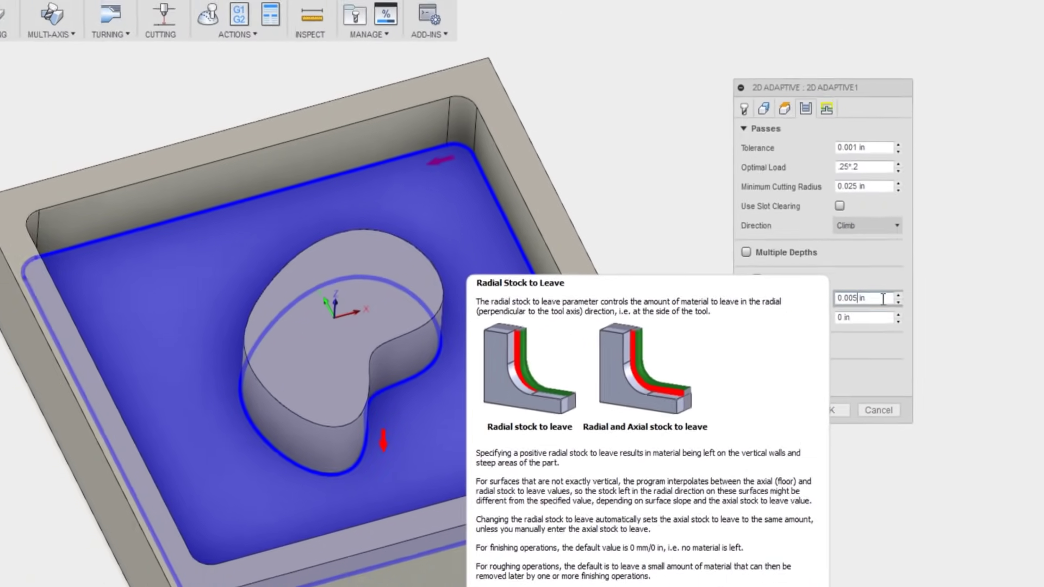
{"action": "key", "text": "Tab"}
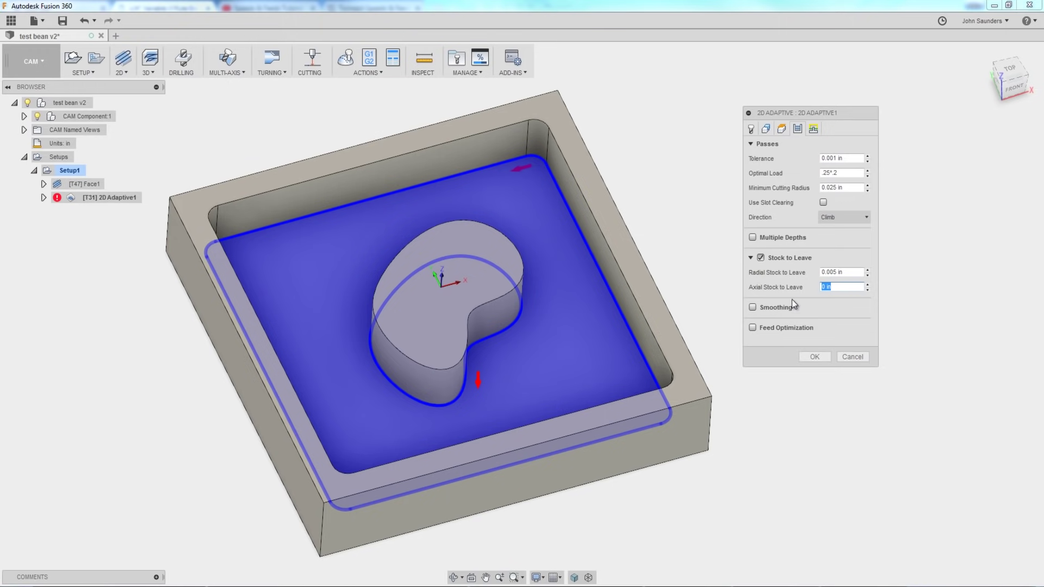
{"action": "left_click", "coordinate": [814, 357]}
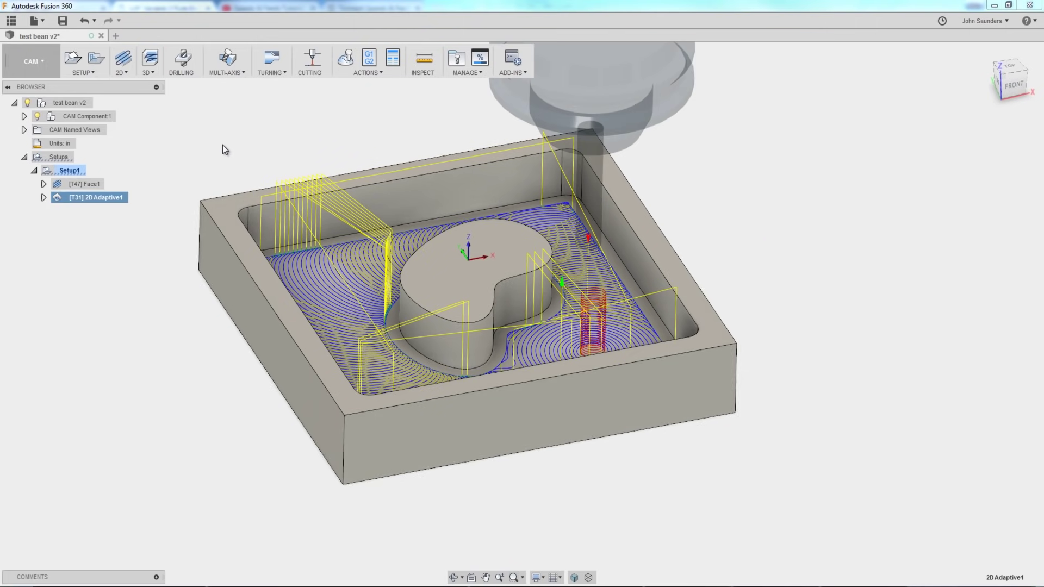
Step: Measure the vertical edge at the pocket's back corner, and open the Speeds & Feeds Get Started page on the NYC CNC website
{"action": "key", "text": "i"}
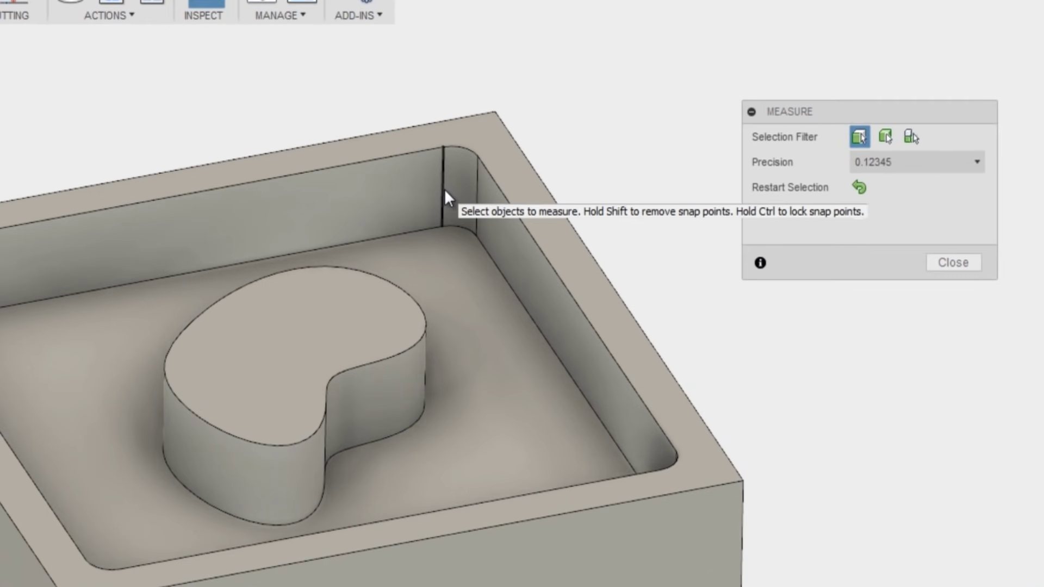
{"action": "left_click", "coordinate": [445, 191]}
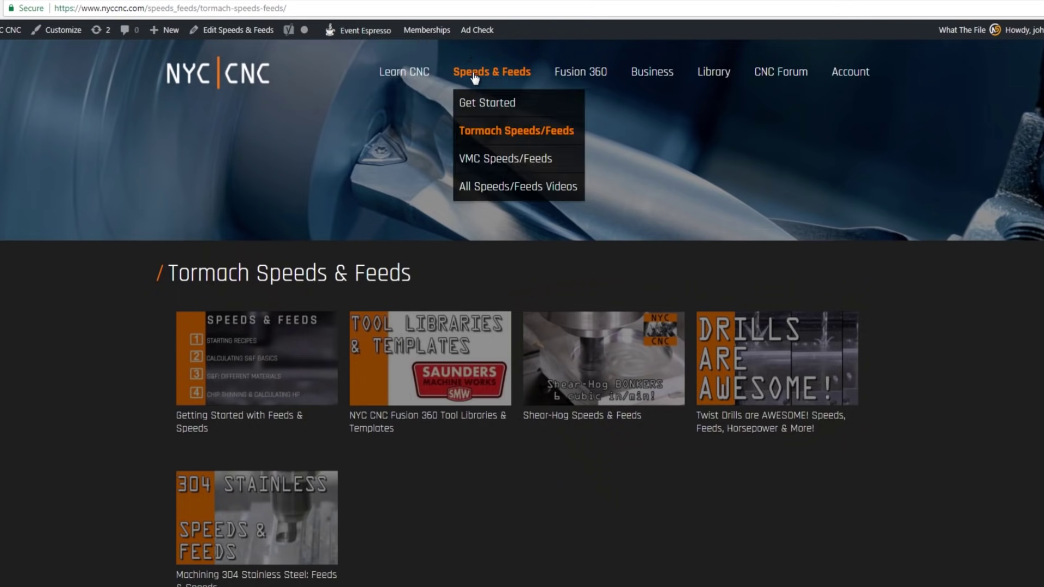
{"action": "left_click", "coordinate": [494, 104]}
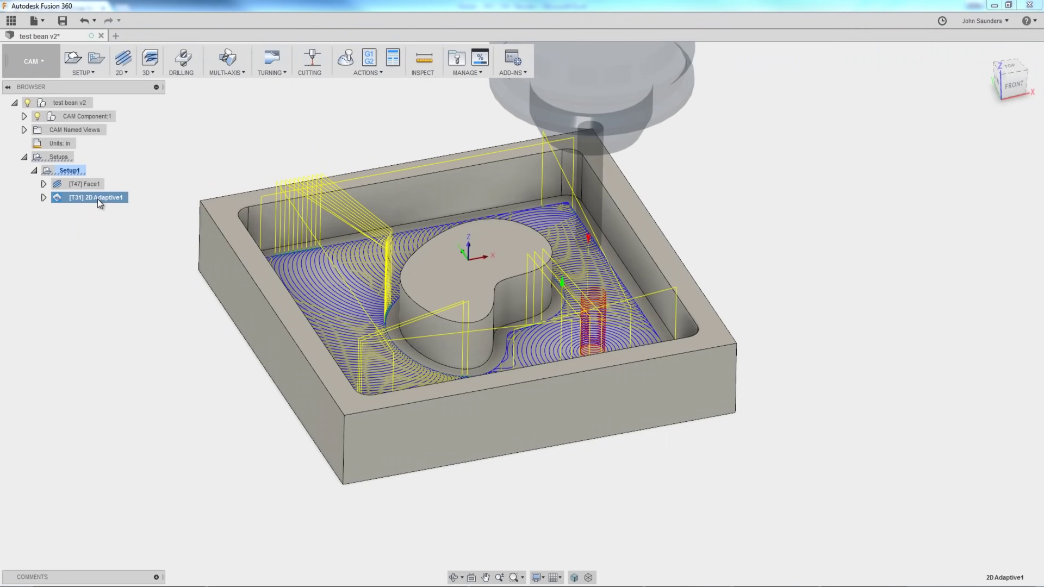
Step: Back in Fusion 360, enable multiple depths for the 2D Adaptive operation with a 0.25 in maximum roughing stepdown, and regenerate the toolpath
{"action": "right_click", "coordinate": [97, 200]}
{"action": "left_click", "coordinate": [112, 206]}
{"action": "left_click", "coordinate": [798, 129]}
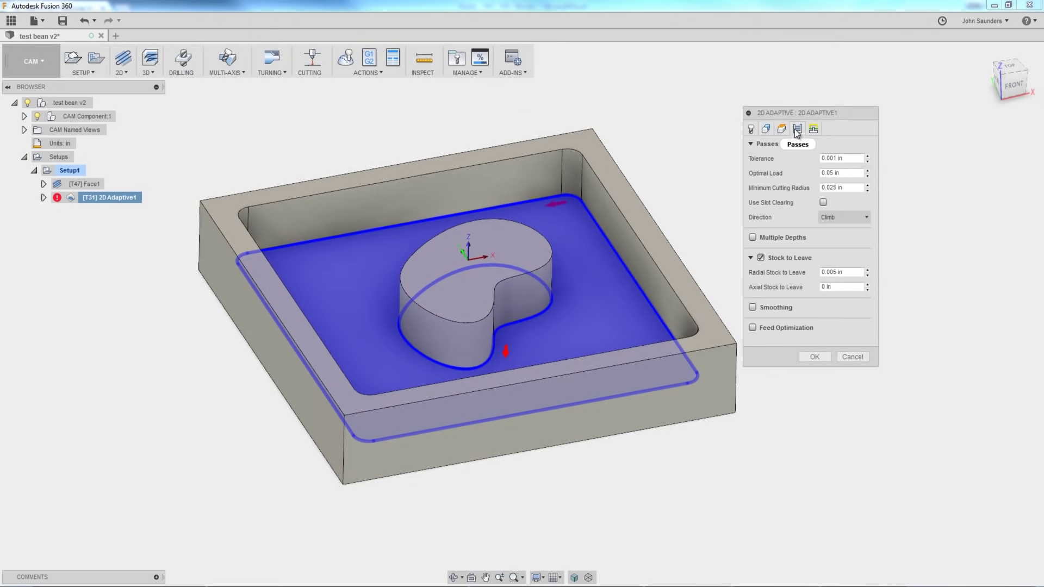
{"action": "left_click", "coordinate": [753, 237]}
{"action": "left_click_drag", "start_coordinate": [839, 252], "coordinate": [863, 252]}
{"action": "type", "text": "25"}
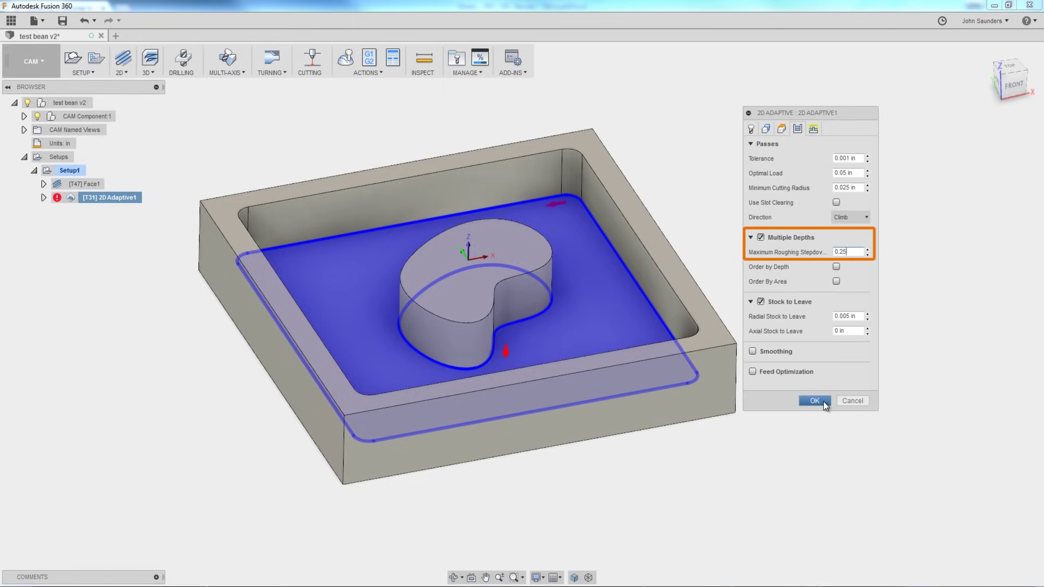
{"action": "left_click", "coordinate": [814, 400]}
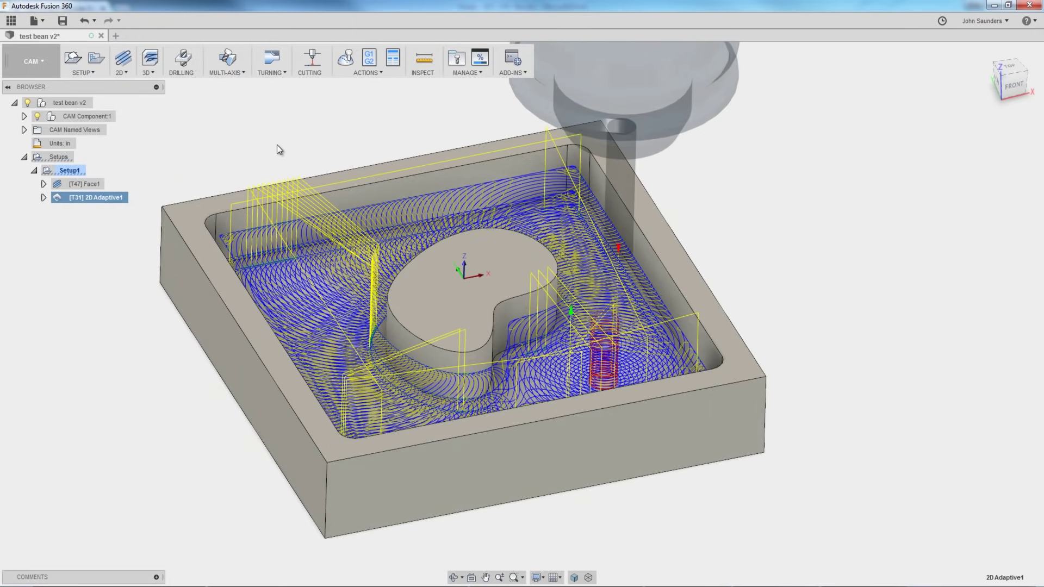
Step: Examine the spacing of the adaptive toolpath's depth levels from the front and at an angle
{"action": "mouse_move", "coordinate": [279, 131]}
{"action": "middle_mouse_down", "text": "shift"}
{"action": "mouse_move", "coordinate": [295, 128]}
{"action": "mouse_move", "coordinate": [287, 135]}
{"action": "middle_mouse_up", "text": "shift"}
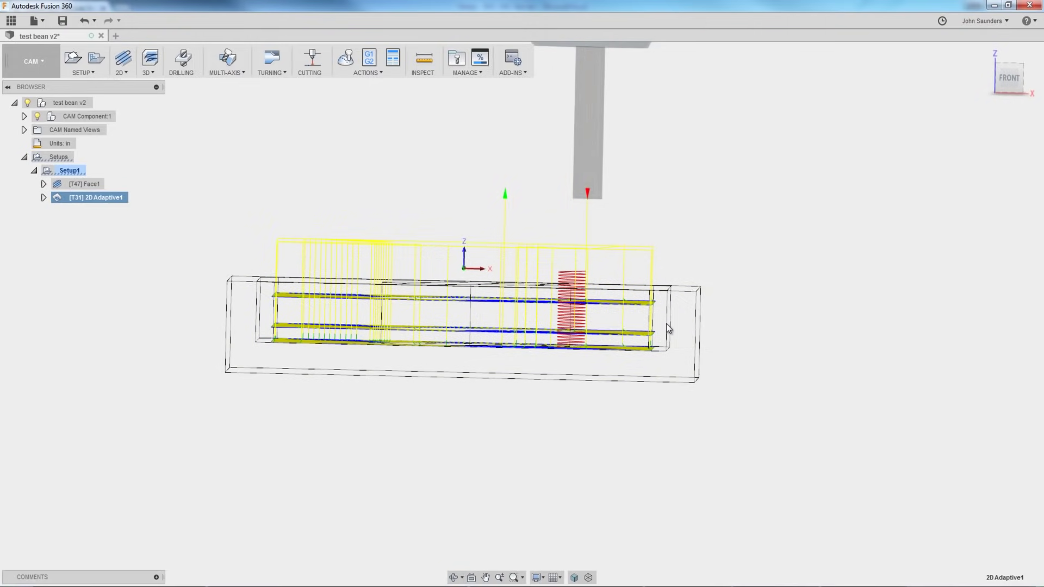
{"action": "scroll", "coordinate": [667, 324], "scroll_direction": "up", "scroll_amount": 1}
{"action": "scroll", "coordinate": [638, 334], "scroll_direction": "up", "scroll_amount": 2}
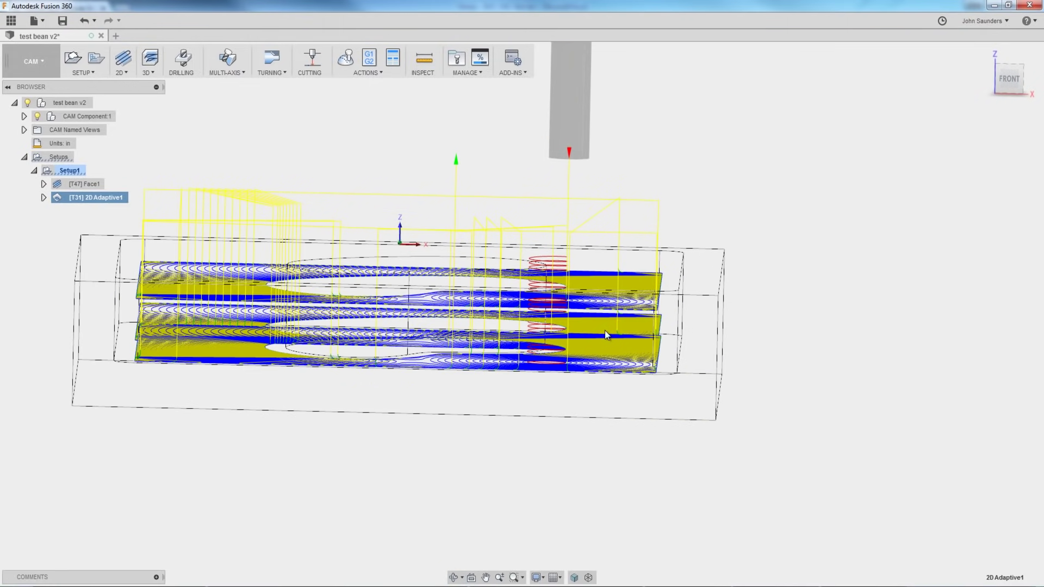
{"action": "scroll", "coordinate": [542, 315], "scroll_direction": "down", "scroll_amount": 2}
{"action": "middle_click_drag", "start_coordinate": [542, 315], "coordinate": [506, 338], "text": "shift"}
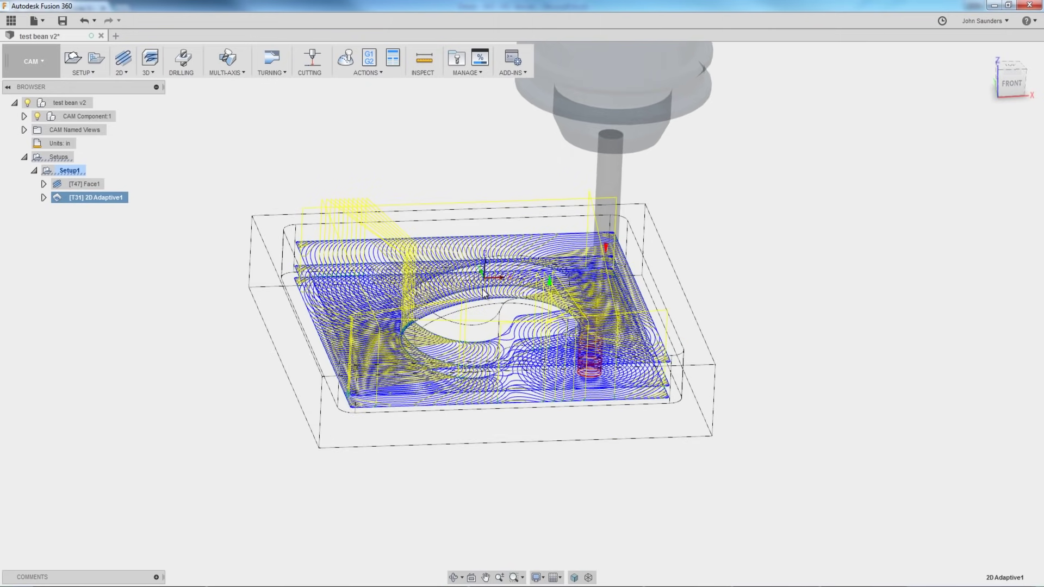
{"action": "middle_click_drag", "start_coordinate": [483, 297], "coordinate": [324, 238], "text": "shift"}
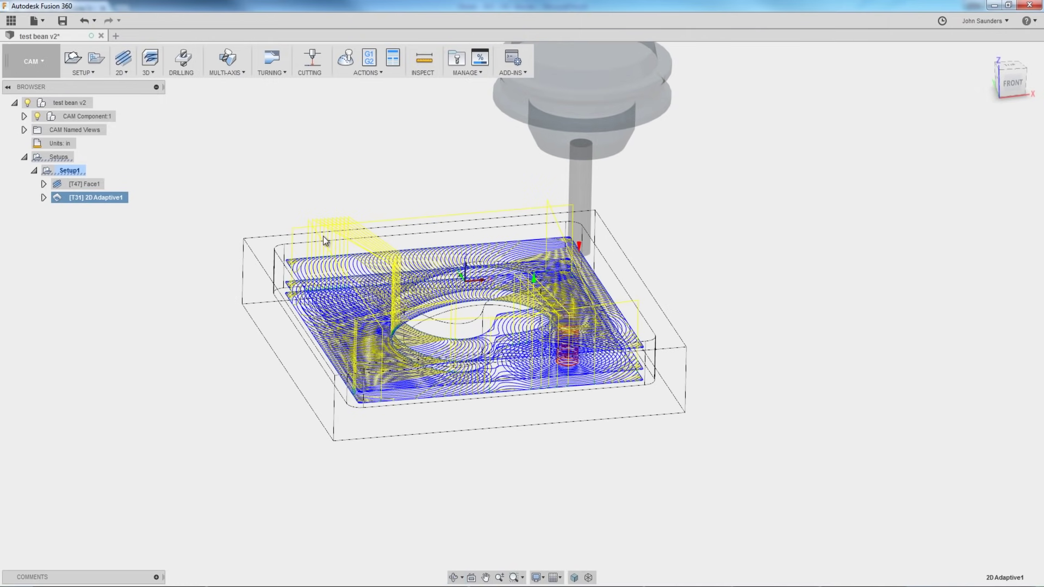
Step: Check the 2D Adaptive operation's bottom height reference against its selected pocket contours
{"action": "right_click", "coordinate": [90, 197]}
{"action": "left_click", "coordinate": [113, 203]}
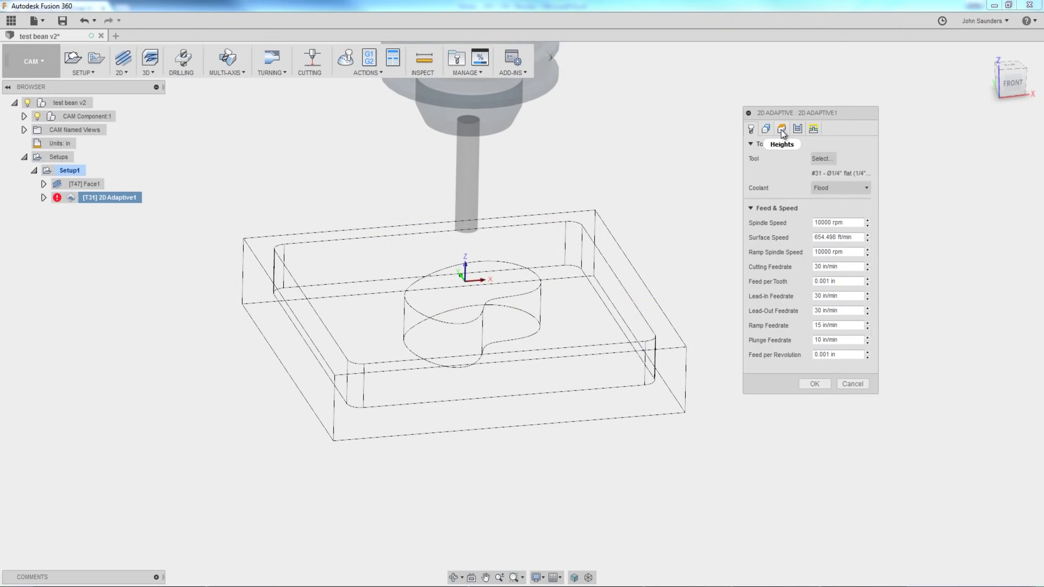
{"action": "left_click", "coordinate": [781, 129]}
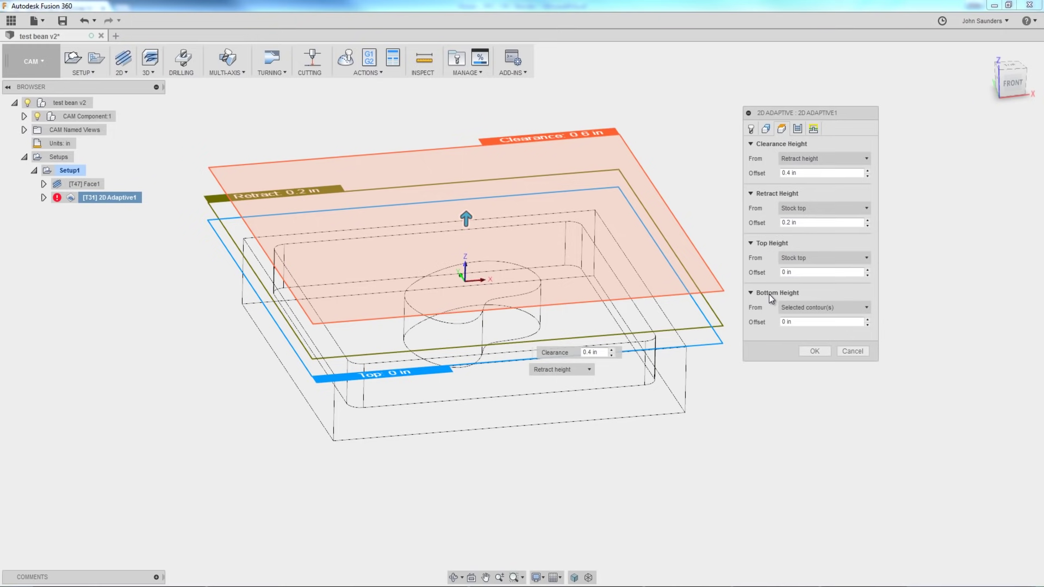
{"action": "left_click", "coordinate": [1014, 84]}
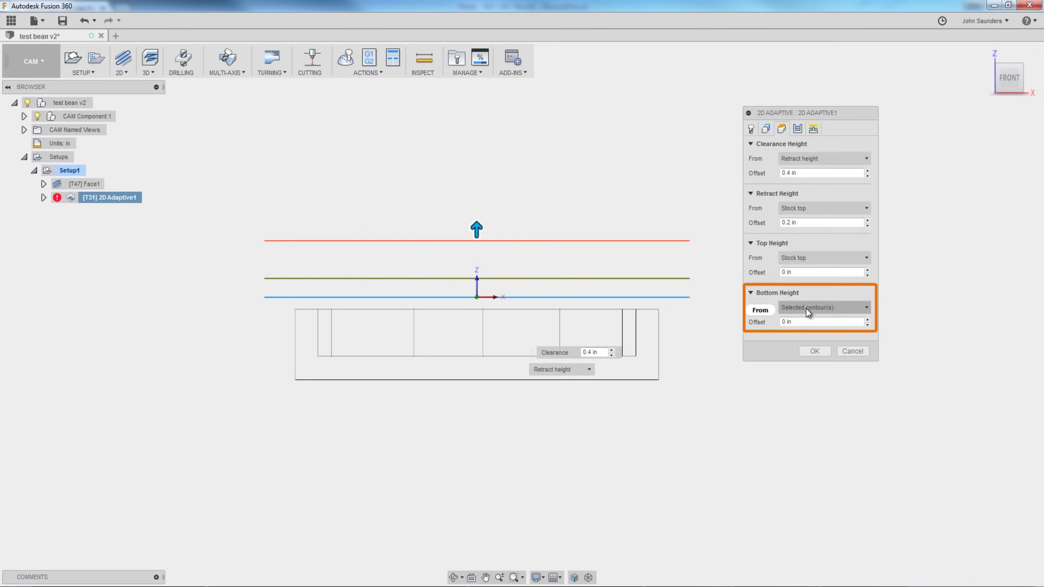
{"action": "mouse_move", "coordinate": [806, 308]}
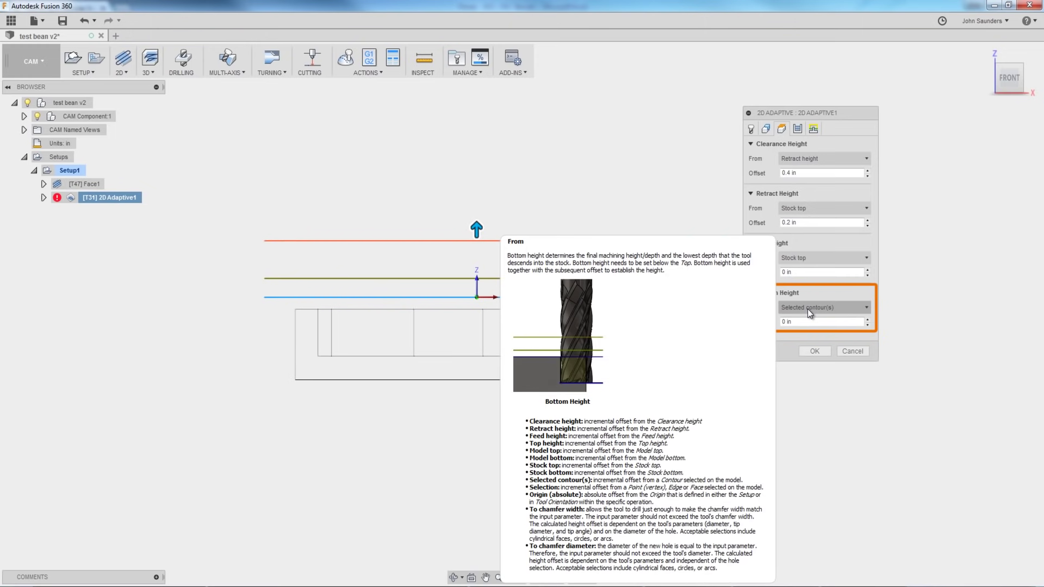
{"action": "left_click", "coordinate": [766, 130]}
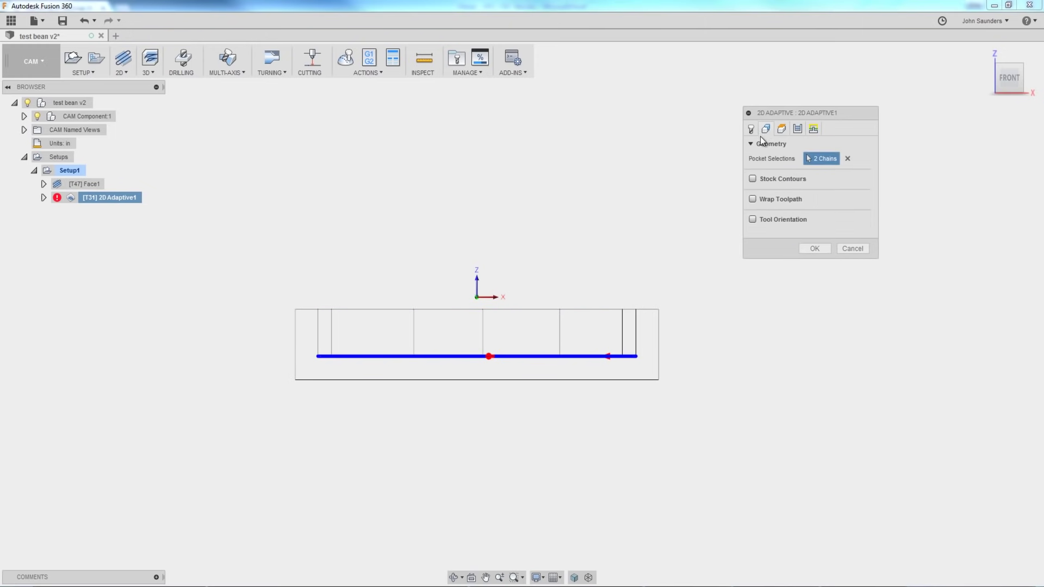
{"action": "middle_click_drag", "start_coordinate": [690, 163], "coordinate": [698, 191], "text": "shift"}
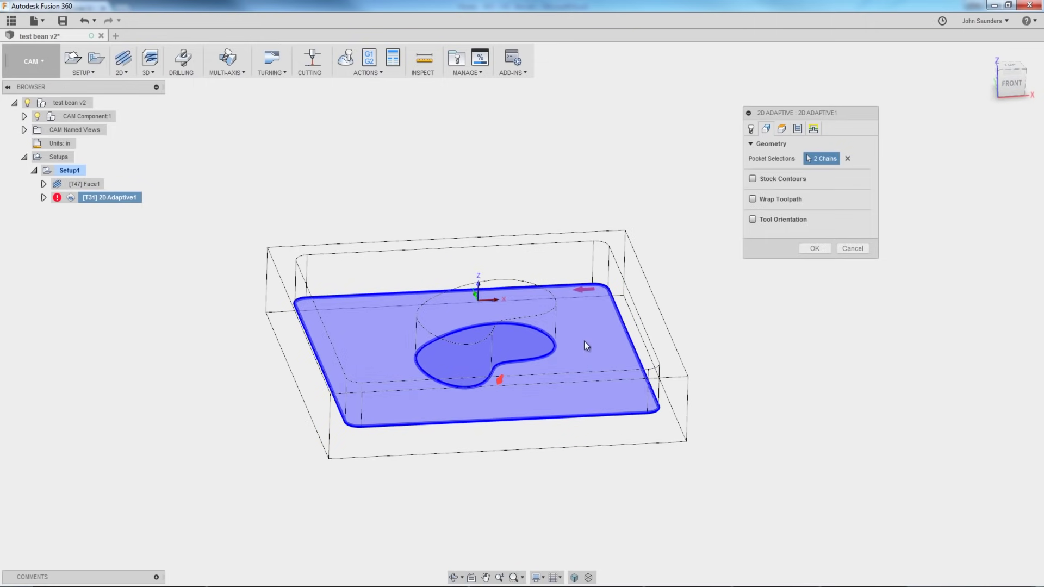
Step: Check the operation's top height reference, close its settings, and compare the setup's stock top with the model top from the front
{"action": "left_click", "coordinate": [782, 128]}
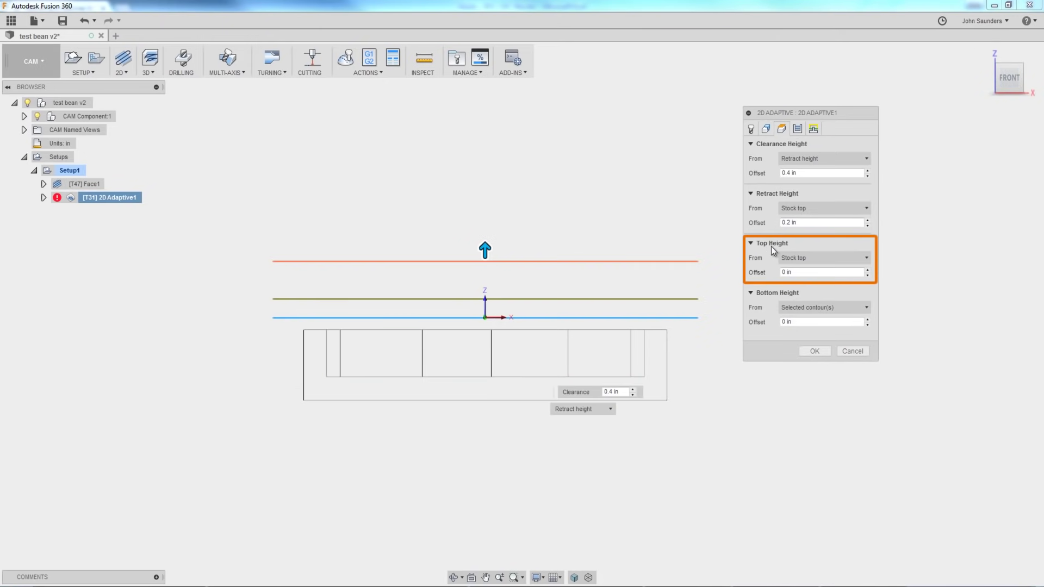
{"action": "left_click", "coordinate": [822, 352]}
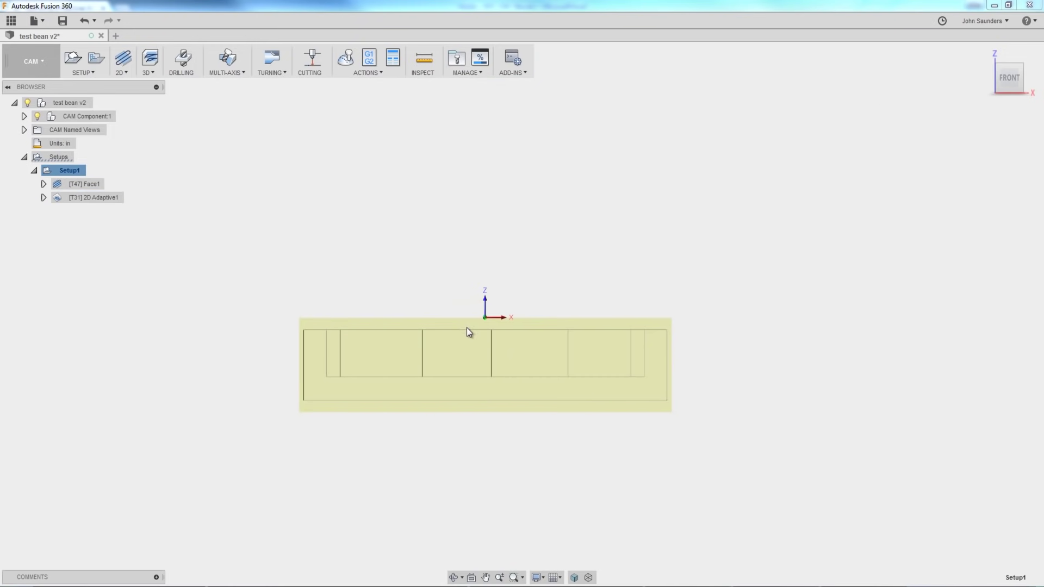
{"action": "scroll", "coordinate": [466, 329], "scroll_direction": "up", "scroll_amount": 3}
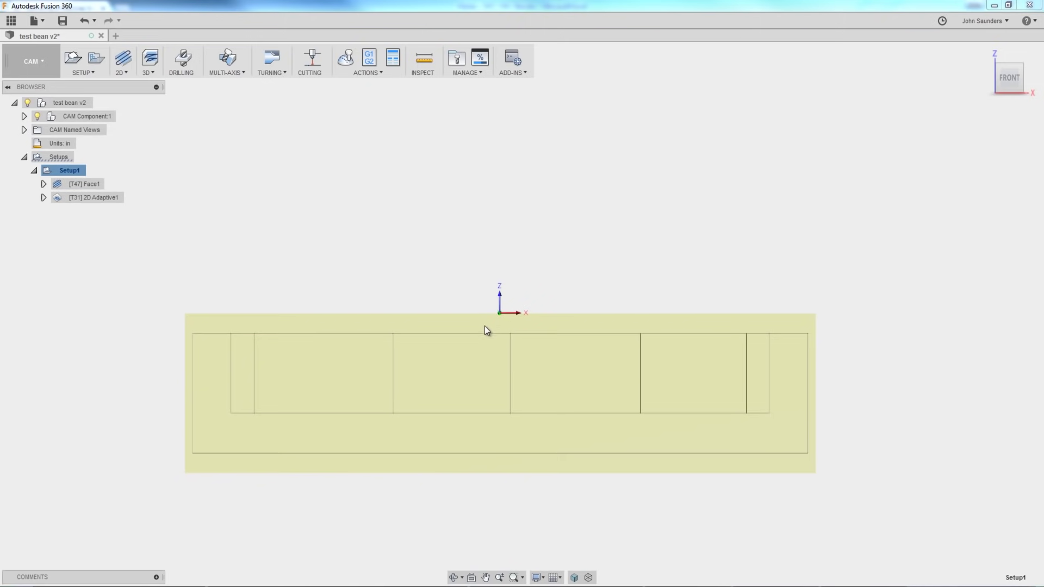
Step: Edit the 2D Adaptive operation so its top height is referenced from Model top, and regenerate the toolpath
{"action": "left_click", "coordinate": [96, 197]}
{"action": "right_click", "coordinate": [97, 198]}
{"action": "left_click", "coordinate": [113, 202]}
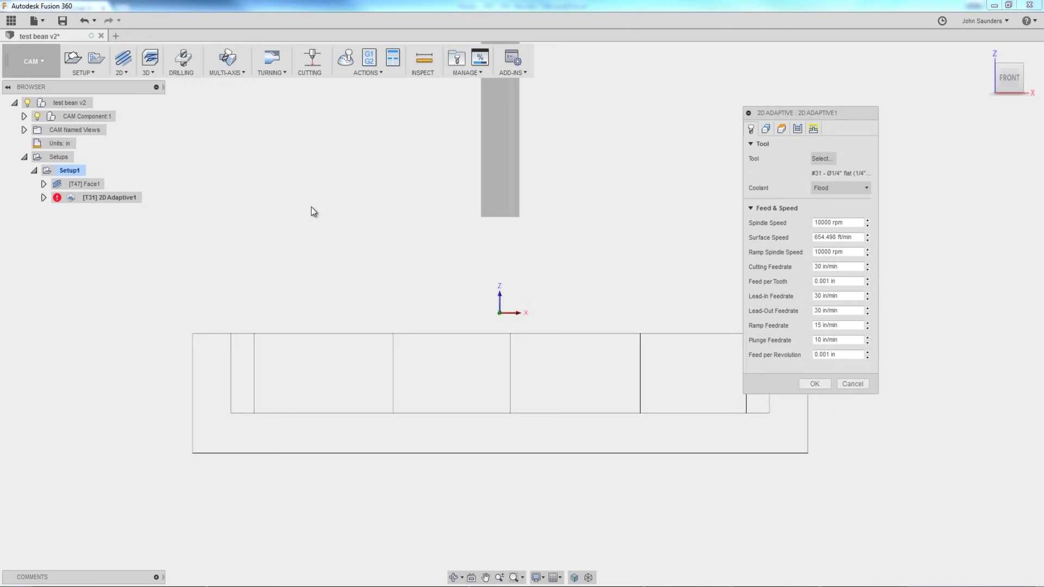
{"action": "left_click", "coordinate": [781, 128]}
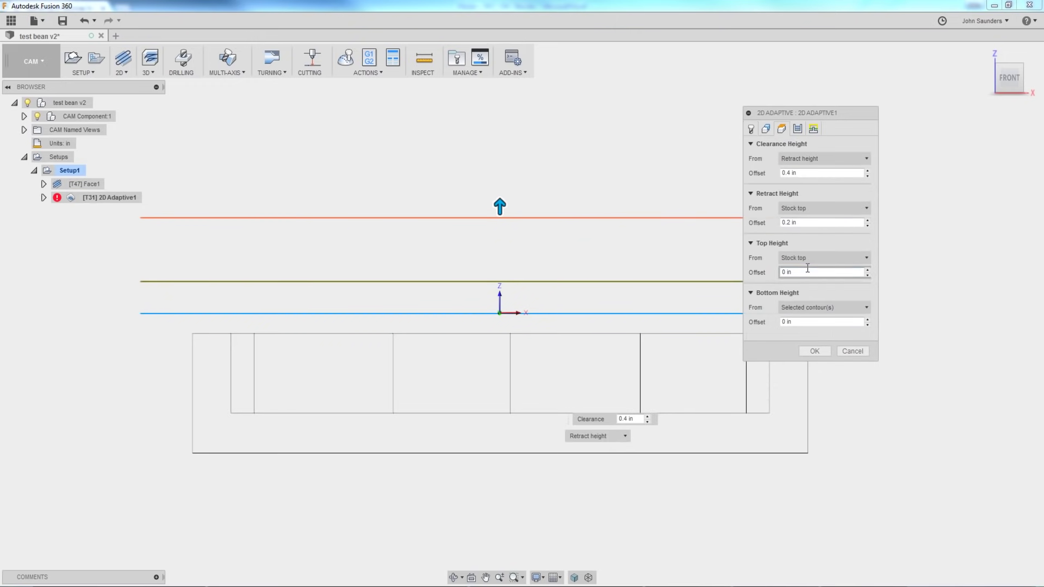
{"action": "left_click", "coordinate": [798, 129]}
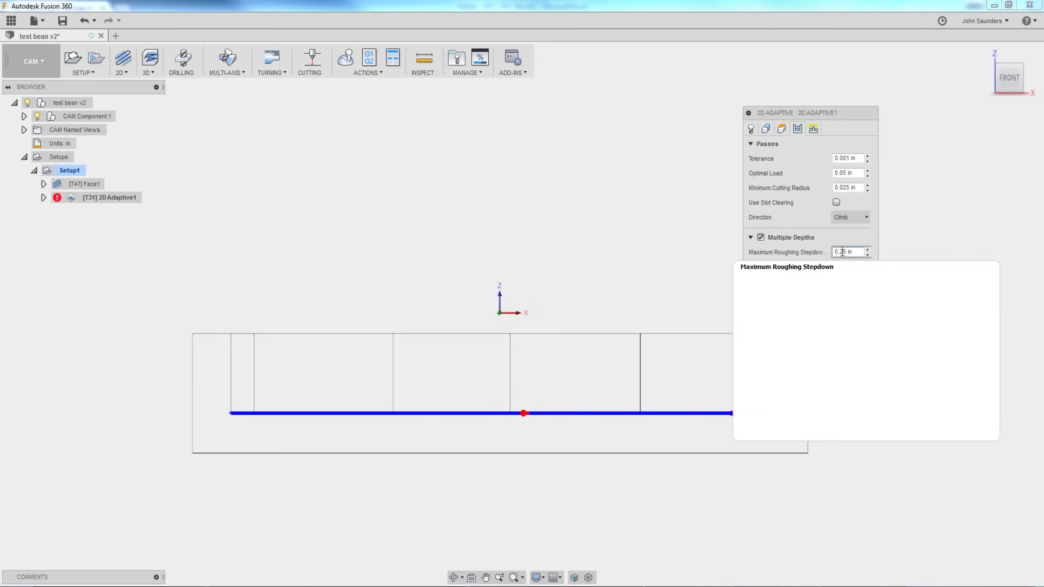
{"action": "left_click", "coordinate": [782, 130]}
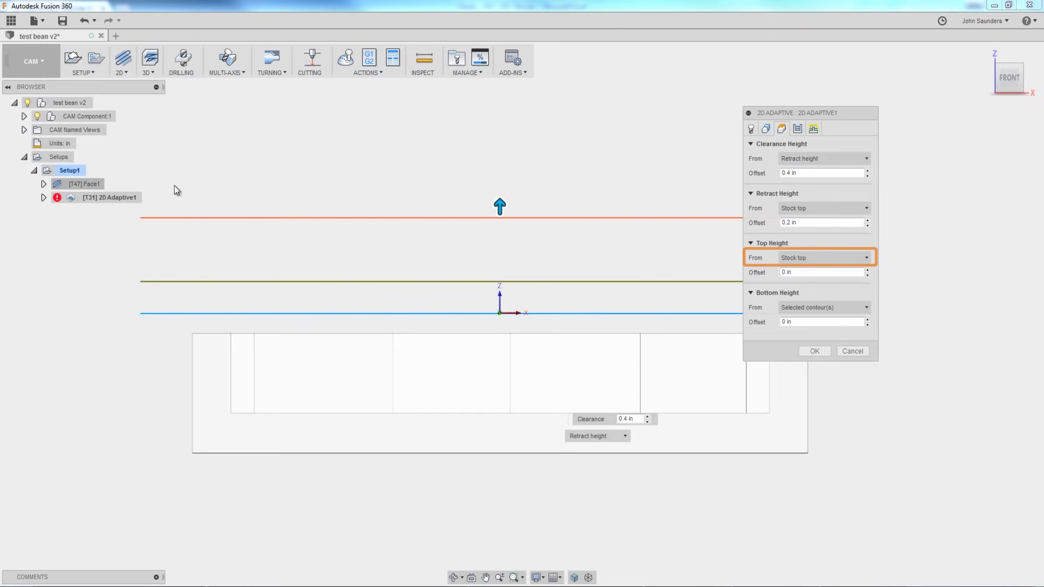
{"action": "left_click", "coordinate": [783, 261]}
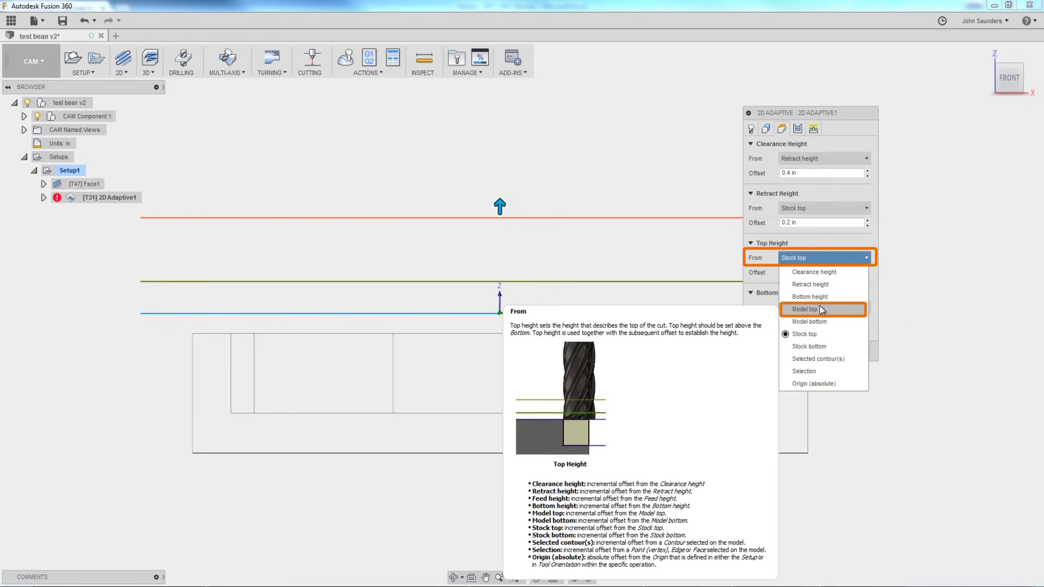
{"action": "left_click", "coordinate": [562, 303]}
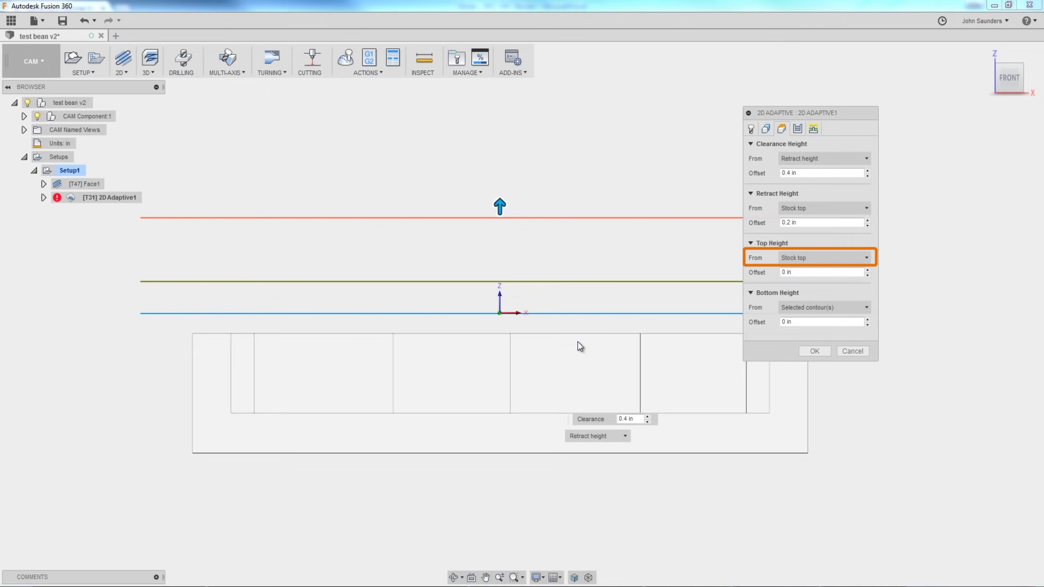
{"action": "left_click", "coordinate": [795, 261]}
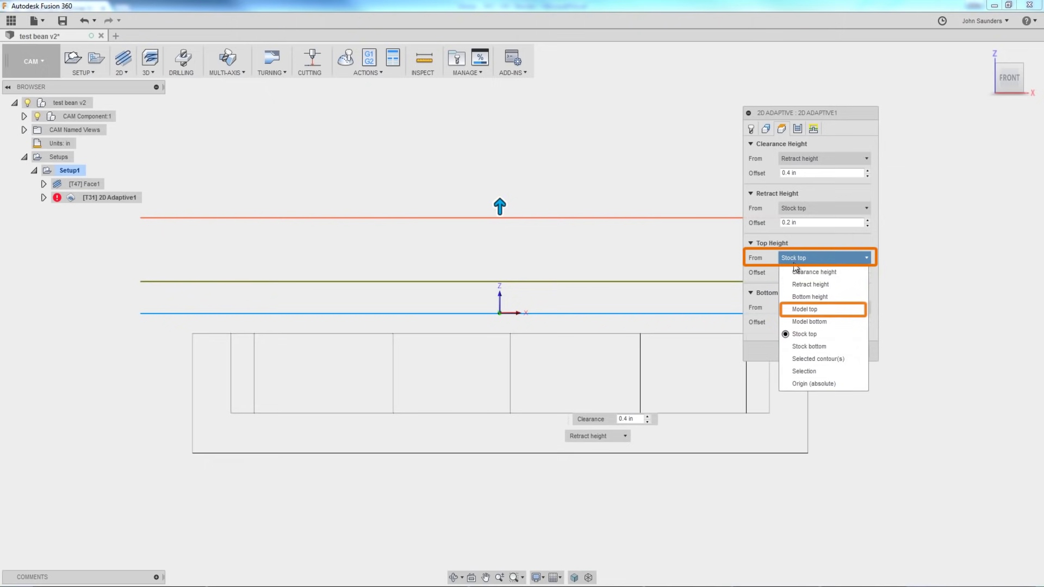
{"action": "left_click", "coordinate": [797, 309]}
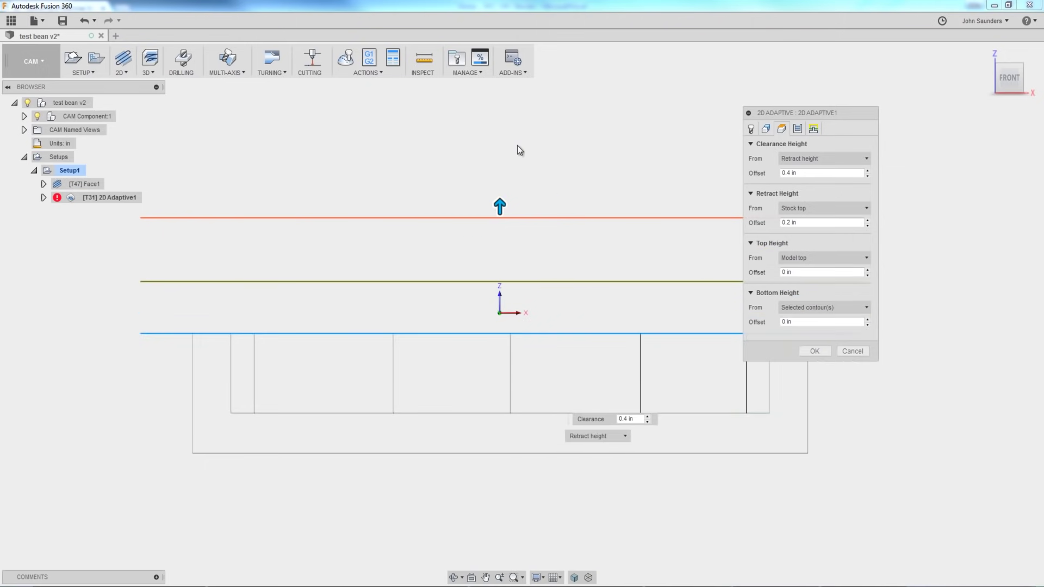
{"action": "middle_click_drag", "start_coordinate": [517, 145], "coordinate": [530, 190], "text": "shift"}
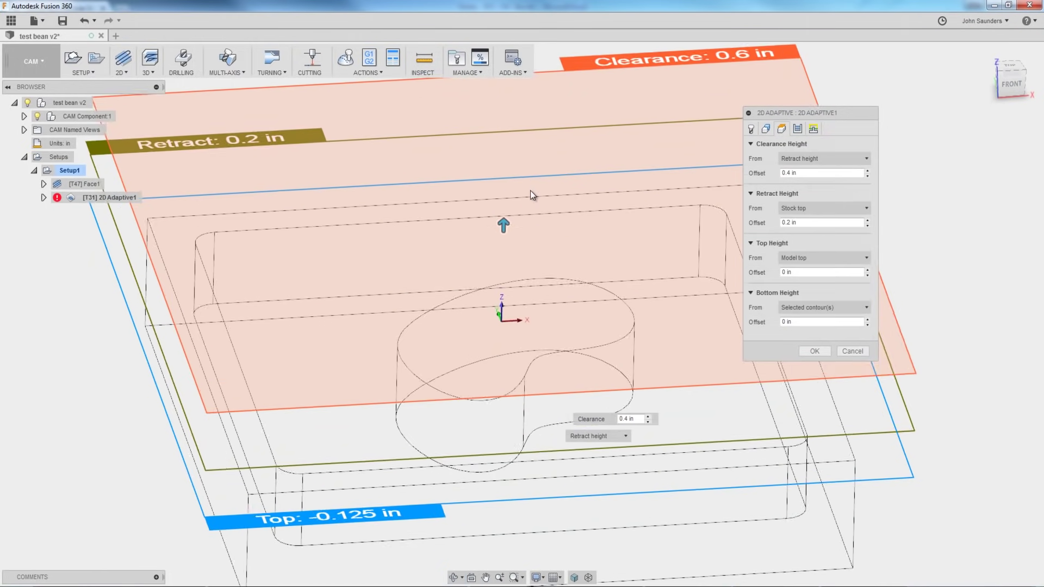
{"action": "scroll", "coordinate": [531, 190], "scroll_direction": "down", "scroll_amount": 3}
{"action": "middle_click_drag", "start_coordinate": [238, 473], "coordinate": [370, 418], "text": "shift"}
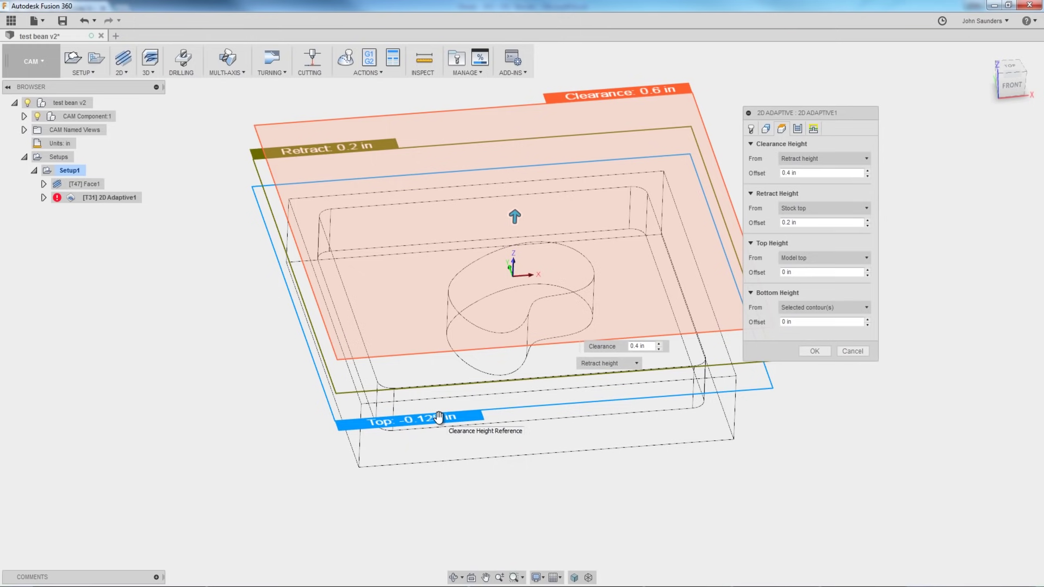
{"action": "left_click", "coordinate": [814, 352]}
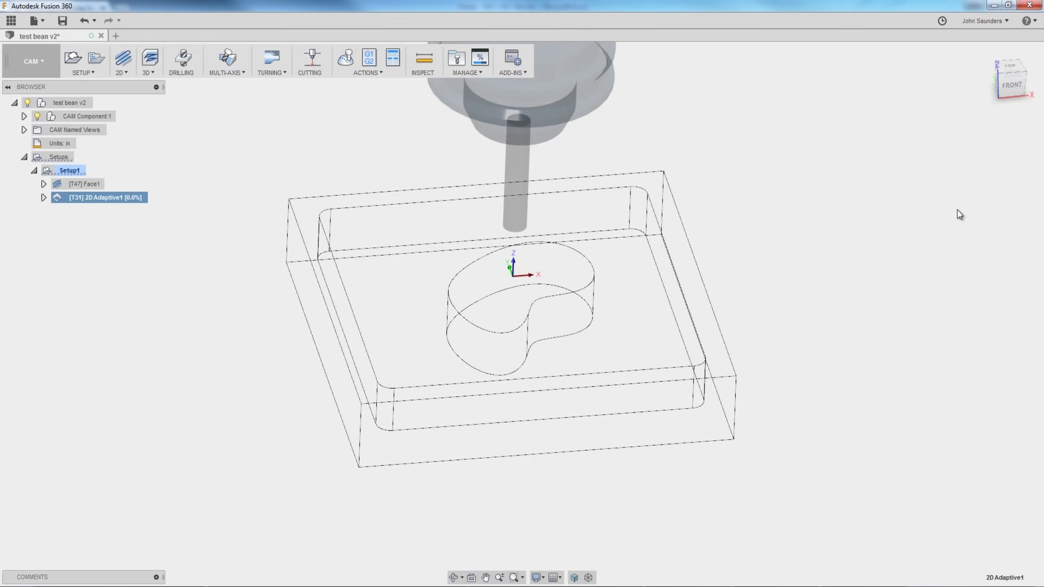
Step: Examine the regenerated adaptive toolpath's depth levels from the front and from an angle
{"action": "left_click", "coordinate": [1010, 87]}
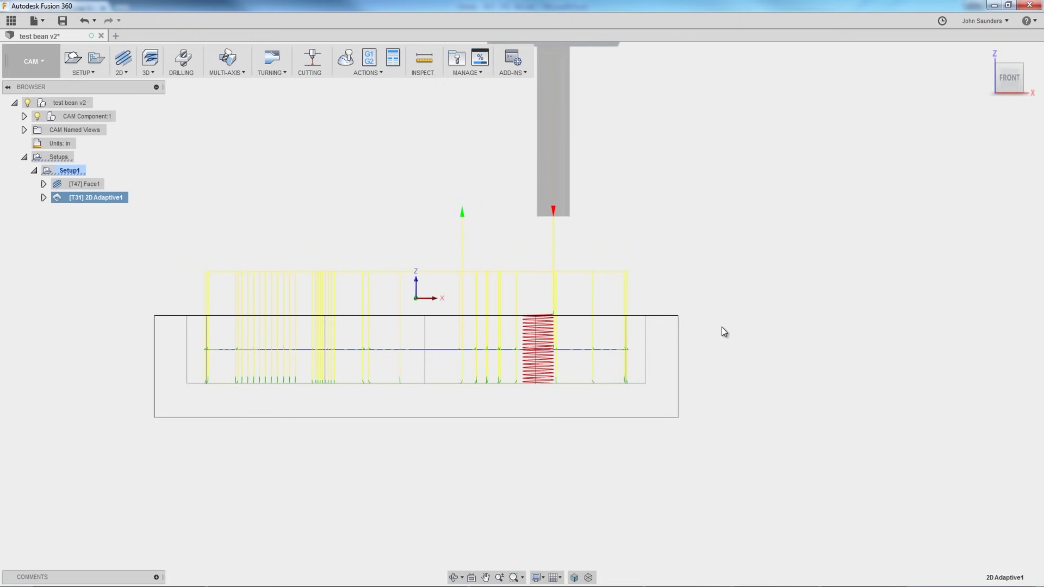
{"action": "middle_click_drag", "start_coordinate": [723, 329], "coordinate": [524, 235], "text": "shift"}
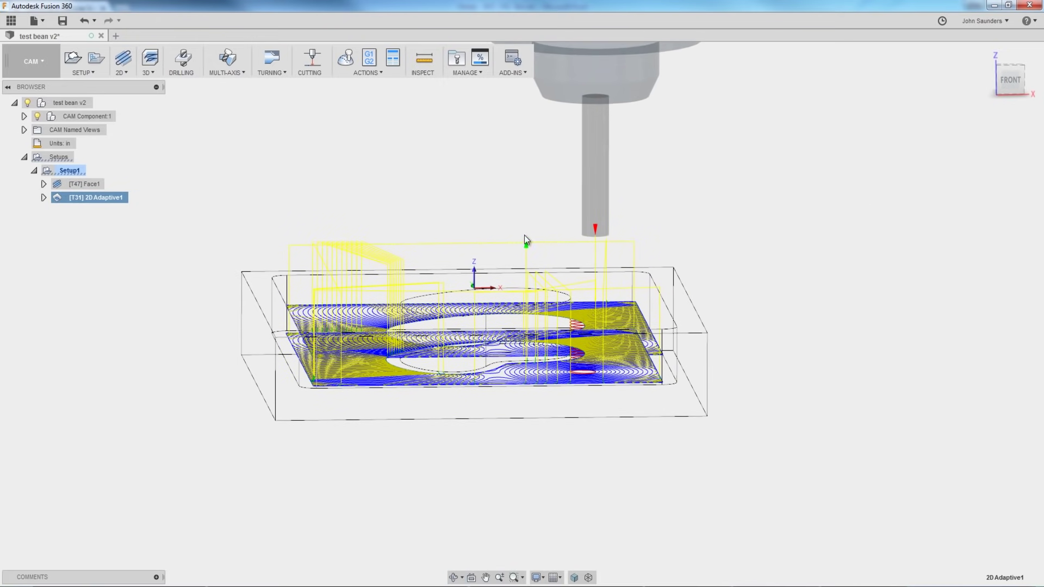
{"action": "middle_click_drag", "start_coordinate": [227, 229], "coordinate": [220, 225], "text": "shift"}
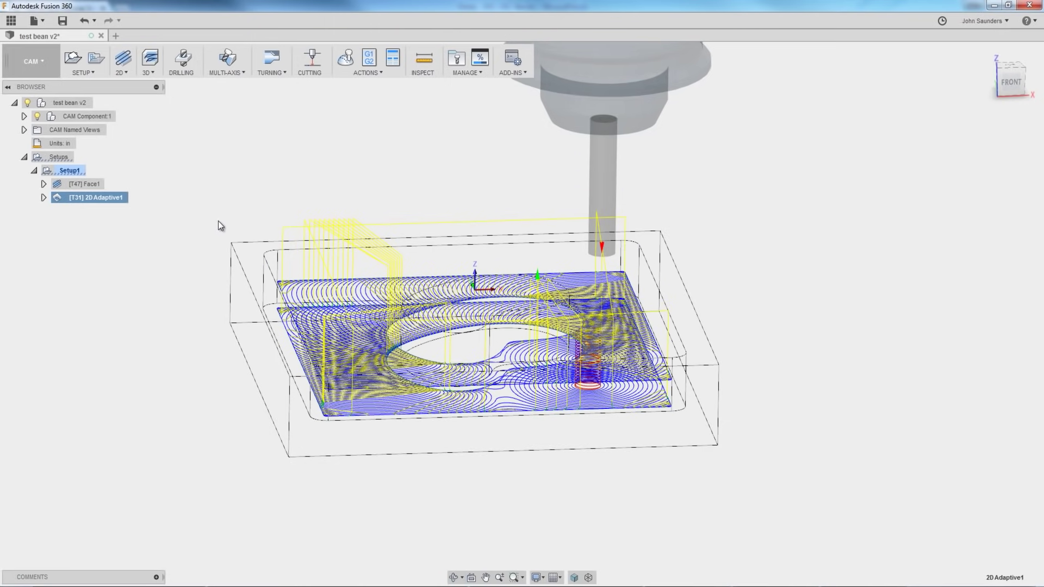
Step: Set the 2D Adaptive operation's maximum roughing stepdown to 0.251 in and regenerate the toolpath
{"action": "right_click", "coordinate": [112, 198]}
{"action": "left_click", "coordinate": [119, 203]}
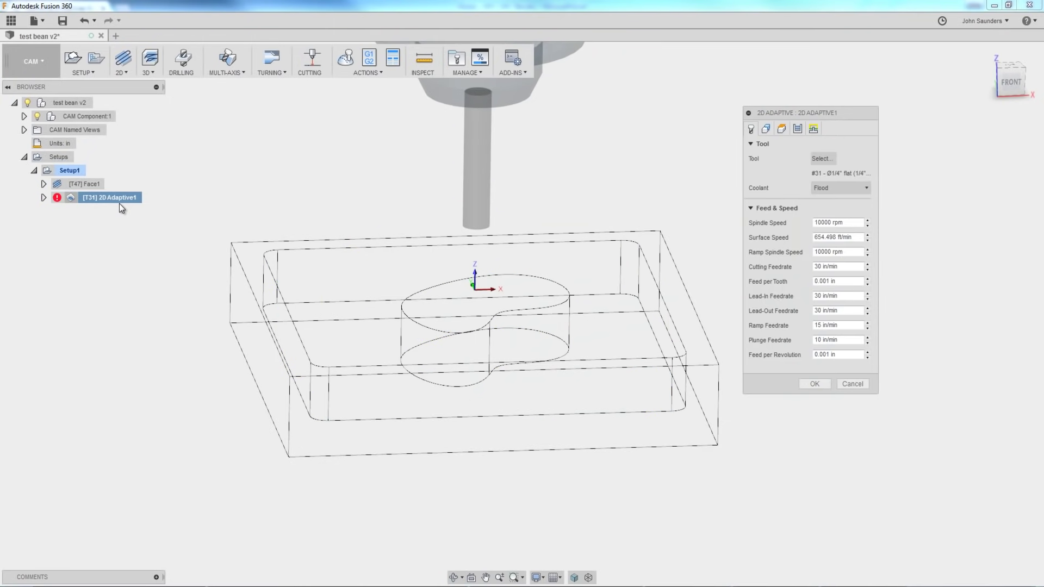
{"action": "left_click", "coordinate": [796, 130]}
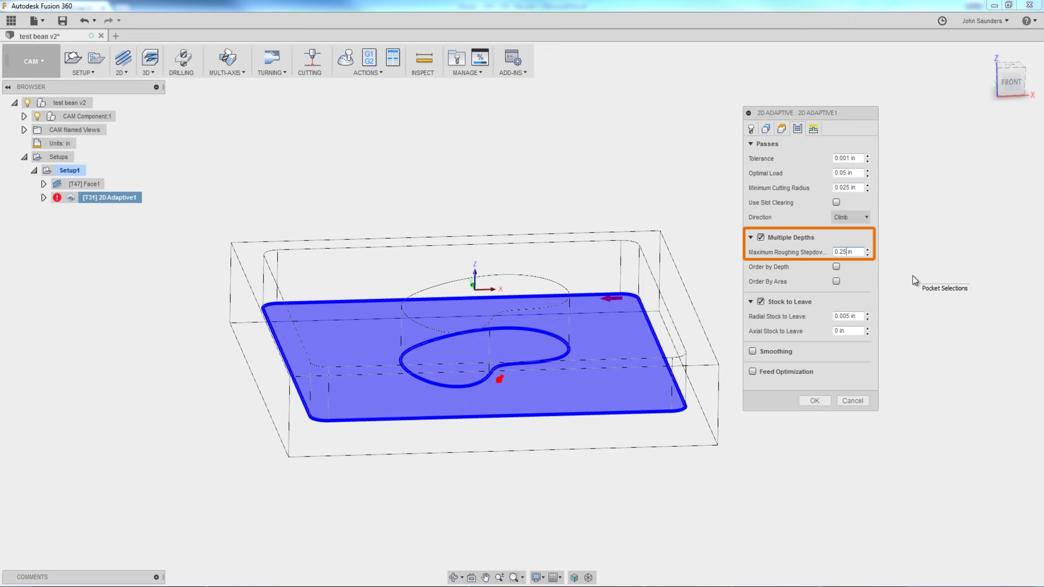
{"action": "type", "text": "1"}
{"action": "left_click", "coordinate": [816, 402]}
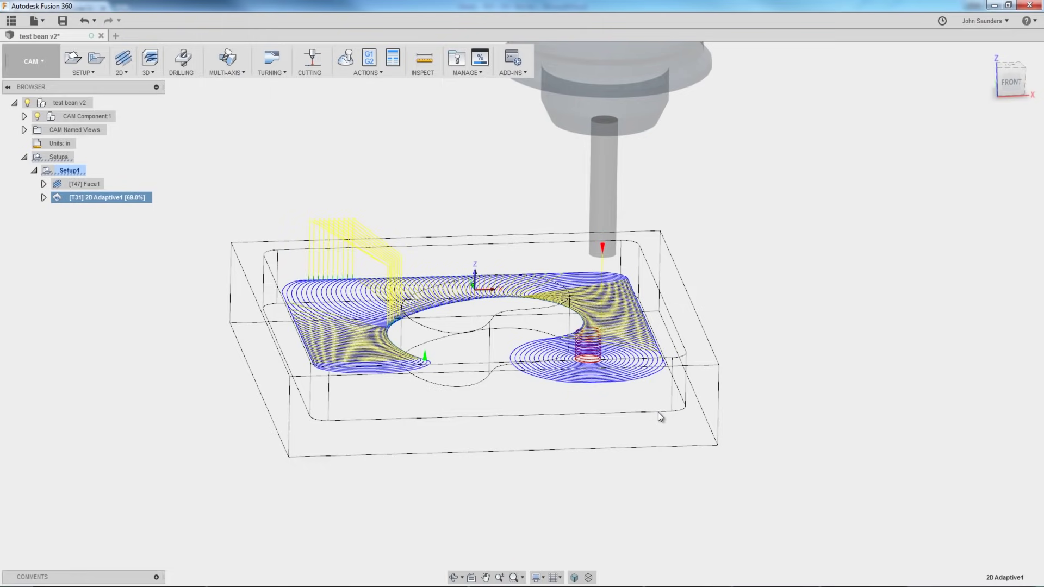
{"action": "middle_click_drag", "start_coordinate": [654, 413], "coordinate": [373, 292], "text": "shift"}
{"action": "scroll", "coordinate": [337, 250], "scroll_direction": "down", "scroll_amount": 3}
Step: Simulate Setup1 starting at the 2D Adaptive operation and examine how the tool clears the material around the bean
{"action": "left_click", "coordinate": [70, 171]}
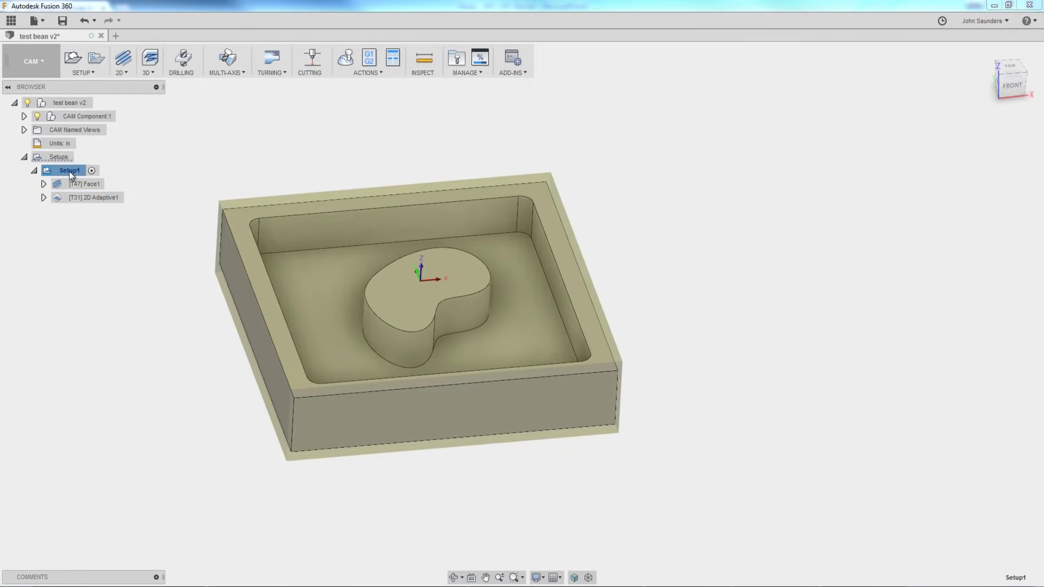
{"action": "left_click", "coordinate": [346, 59]}
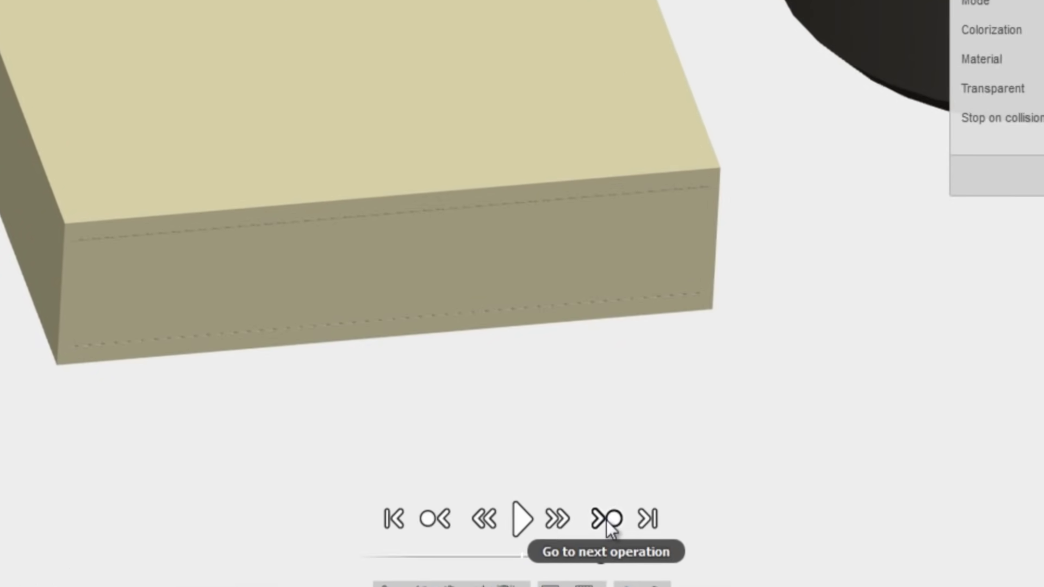
{"action": "left_click", "coordinate": [608, 521]}
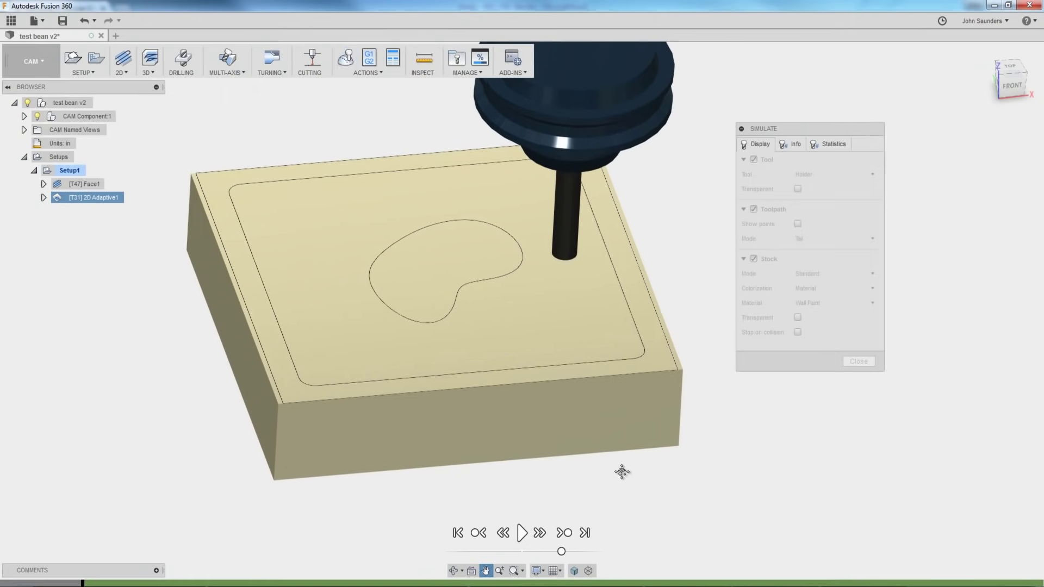
{"action": "left_click", "coordinate": [523, 532]}
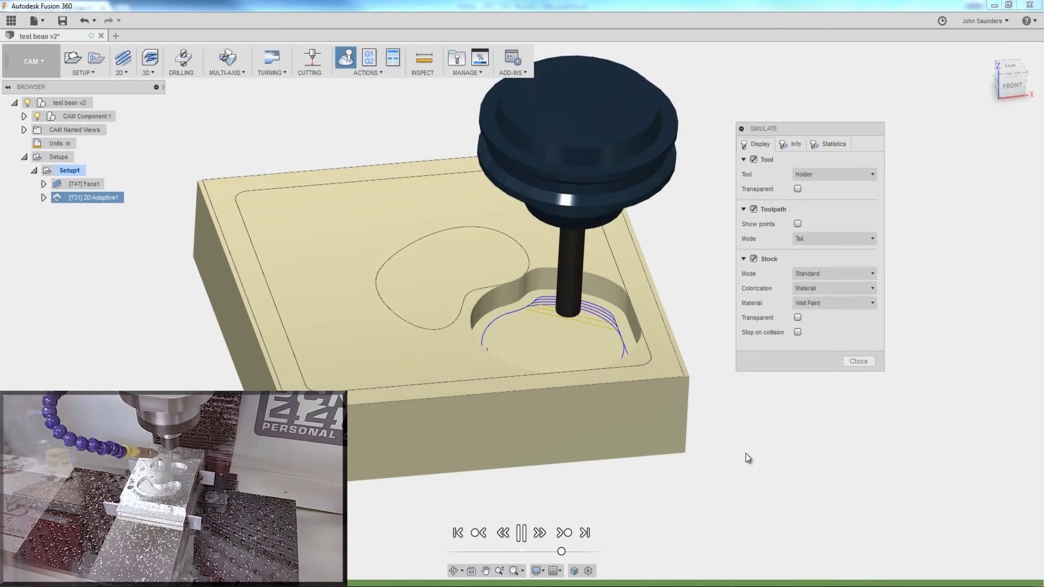
{"action": "scroll", "coordinate": [624, 283], "scroll_direction": "up", "scroll_amount": 4}
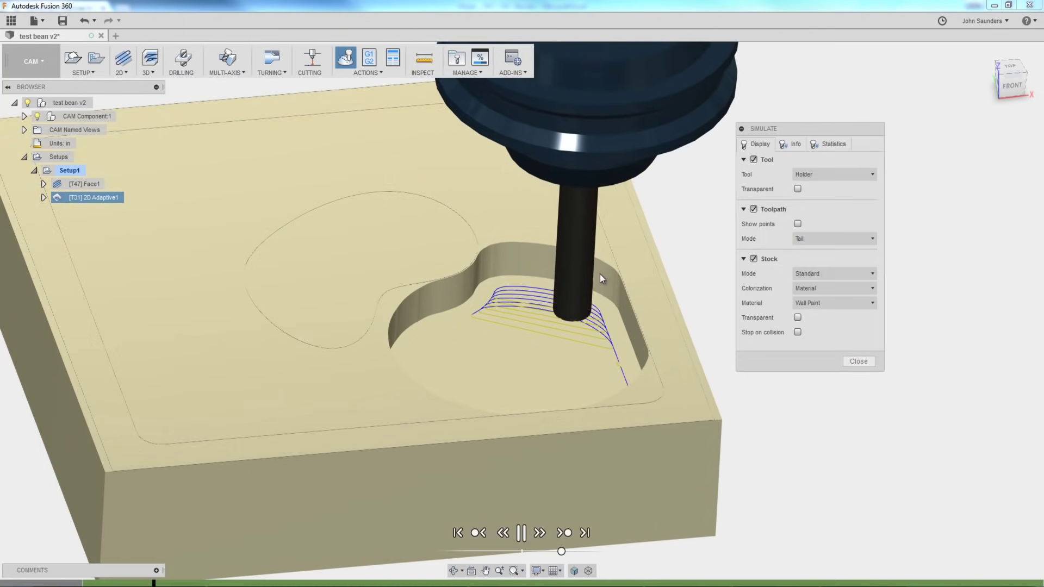
{"action": "scroll", "coordinate": [600, 274], "scroll_direction": "up", "scroll_amount": 2}
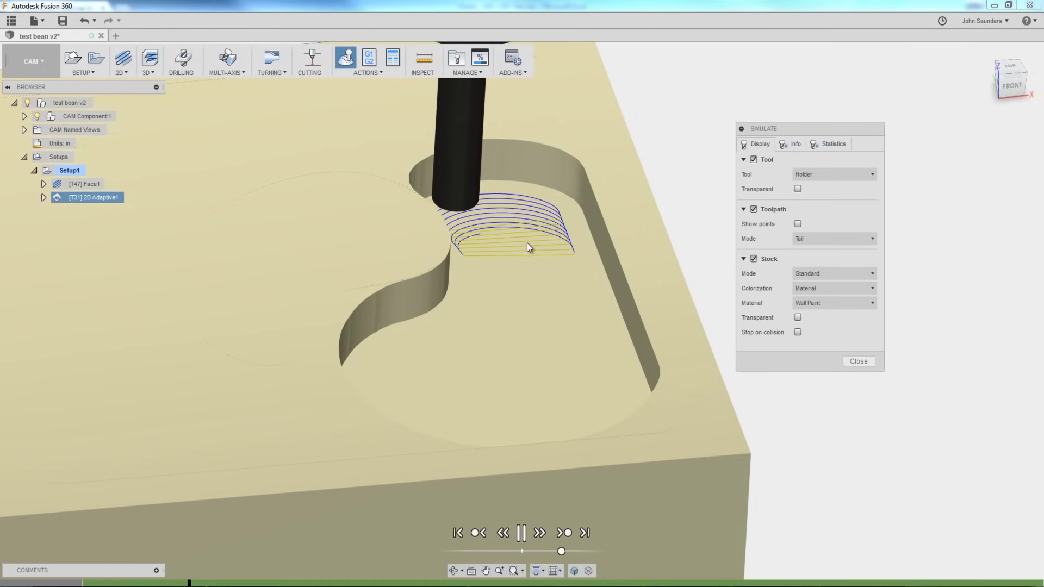
{"action": "scroll", "coordinate": [522, 245], "scroll_direction": "down", "scroll_amount": 5}
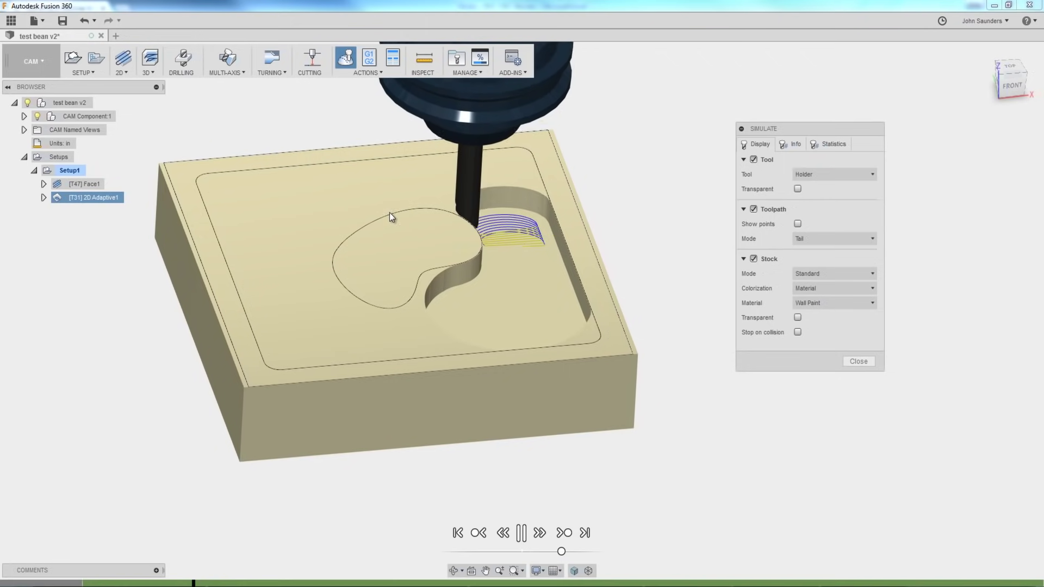
{"action": "middle_click_drag", "start_coordinate": [389, 213], "coordinate": [448, 240]}
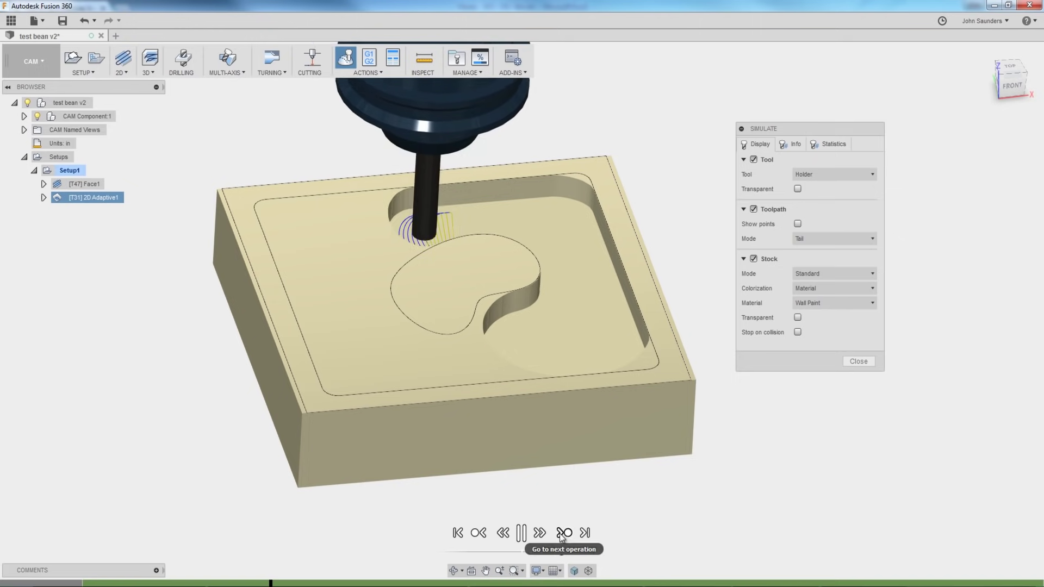
Step: Advance the simulation to the clearing of the pocket corners and examine the tool's moves there up close
{"action": "left_click", "coordinate": [521, 533]}
{"action": "left_click_drag", "start_coordinate": [358, 583], "coordinate": [539, 583]}
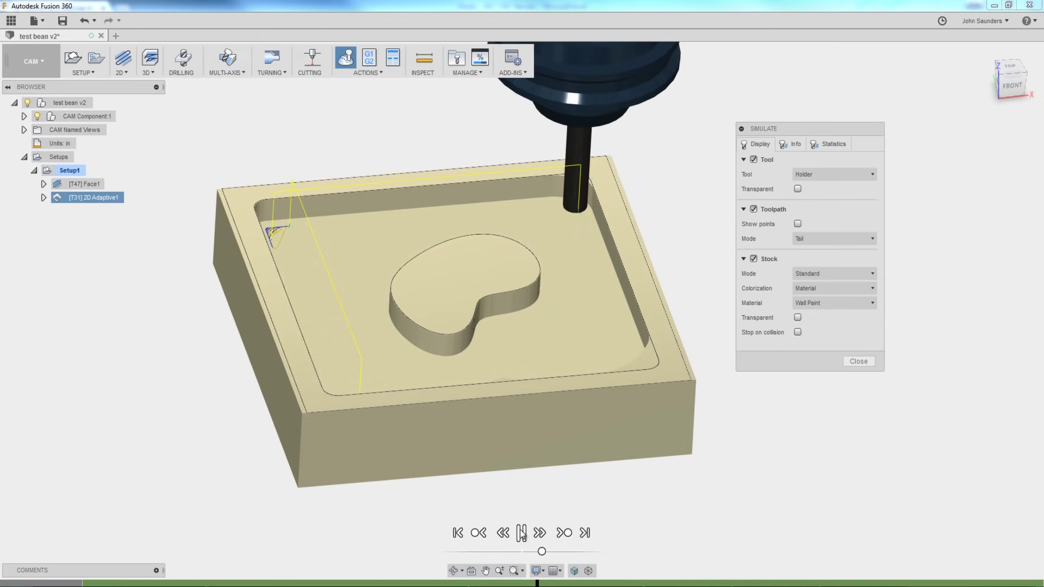
{"action": "scroll", "coordinate": [579, 210], "scroll_direction": "up", "scroll_amount": 2}
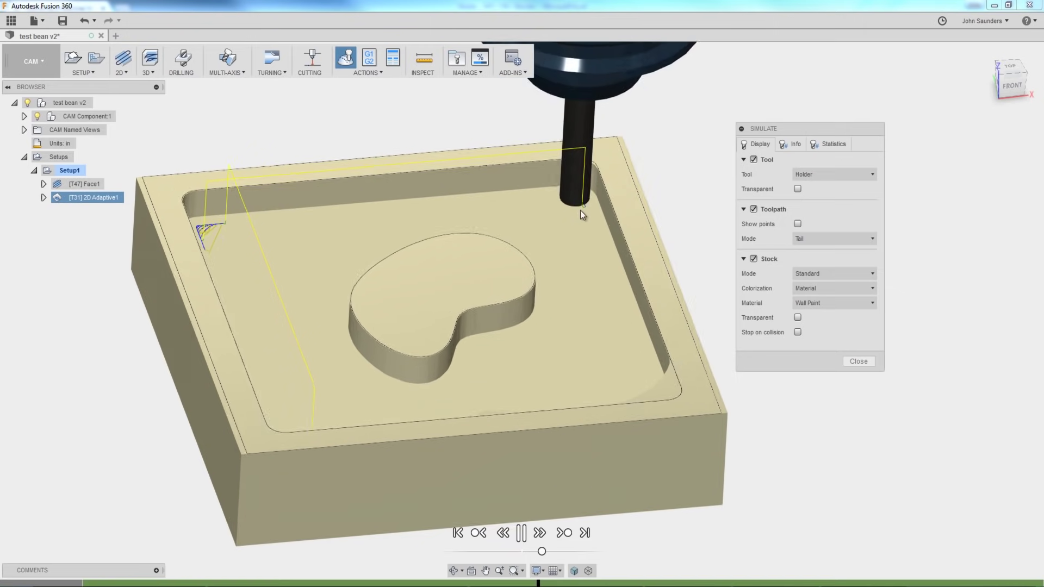
{"action": "scroll", "coordinate": [580, 210], "scroll_direction": "up", "scroll_amount": 3}
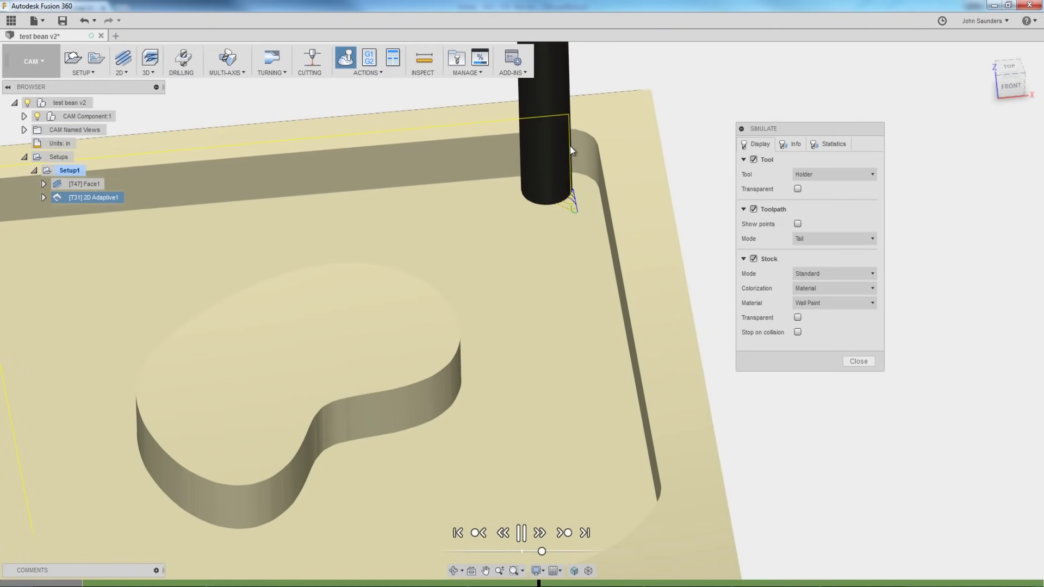
{"action": "scroll", "coordinate": [532, 304], "scroll_direction": "down", "scroll_amount": 5}
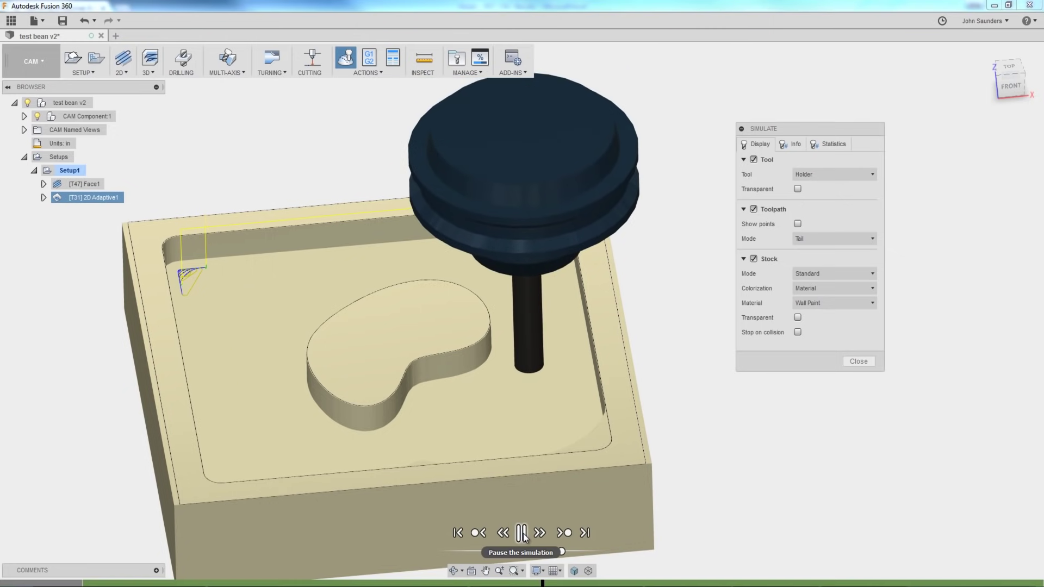
Step: Skip the simulation to its end, inspect the fully roughed pocket, and close the simulation
{"action": "left_click", "coordinate": [584, 533]}
{"action": "scroll", "coordinate": [517, 399], "scroll_direction": "down", "scroll_amount": 4}
{"action": "middle_click_drag", "start_coordinate": [472, 373], "coordinate": [524, 351], "text": "shift"}
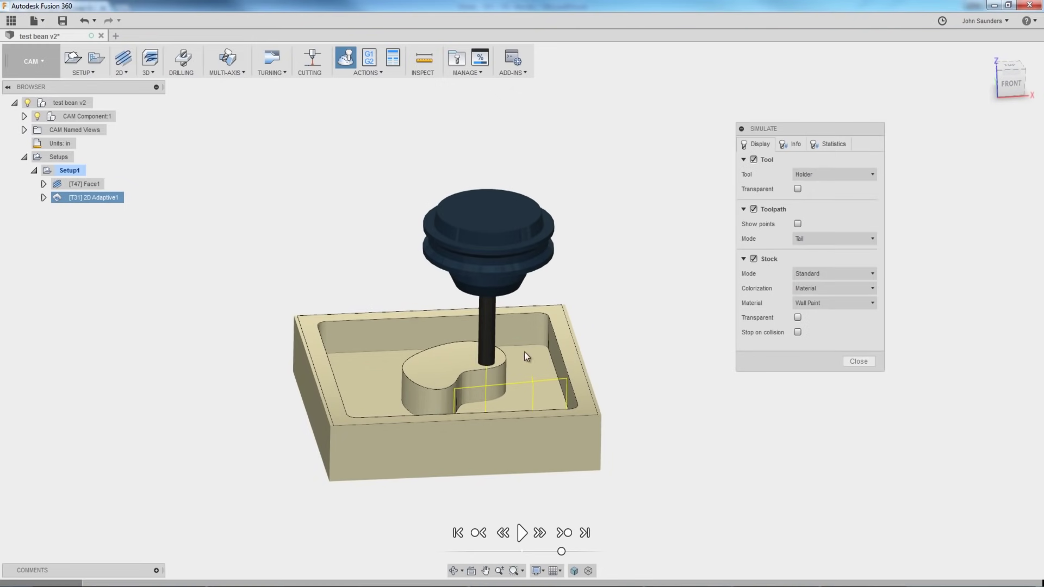
{"action": "left_click", "coordinate": [858, 362]}
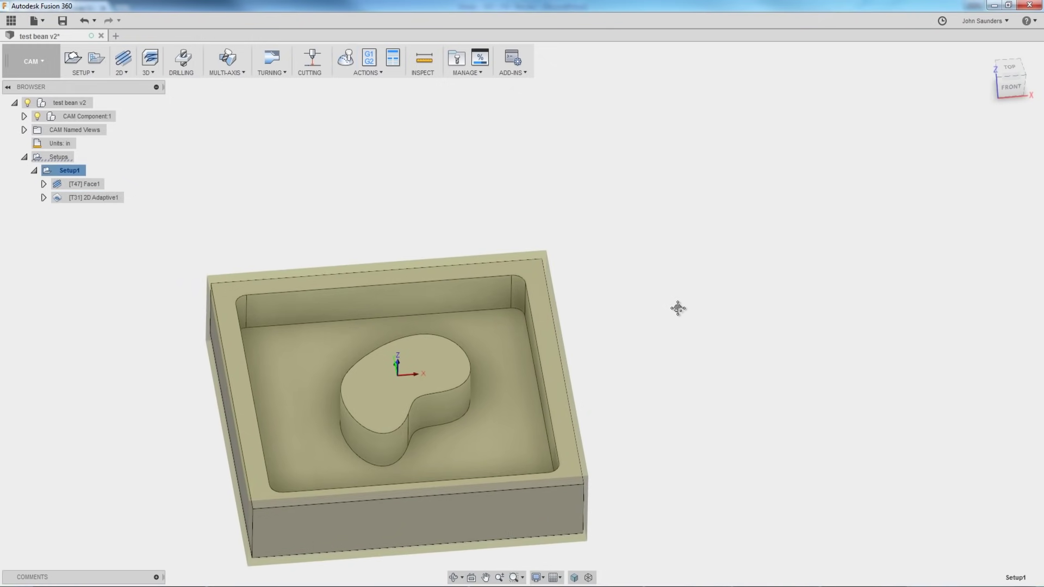
Step: Create a derived 2D Contour operation from the 2D Adaptive operation, keeping its tool #31, feeds, speeds and contours
{"action": "middle_click_drag", "start_coordinate": [324, 211], "coordinate": [299, 152]}
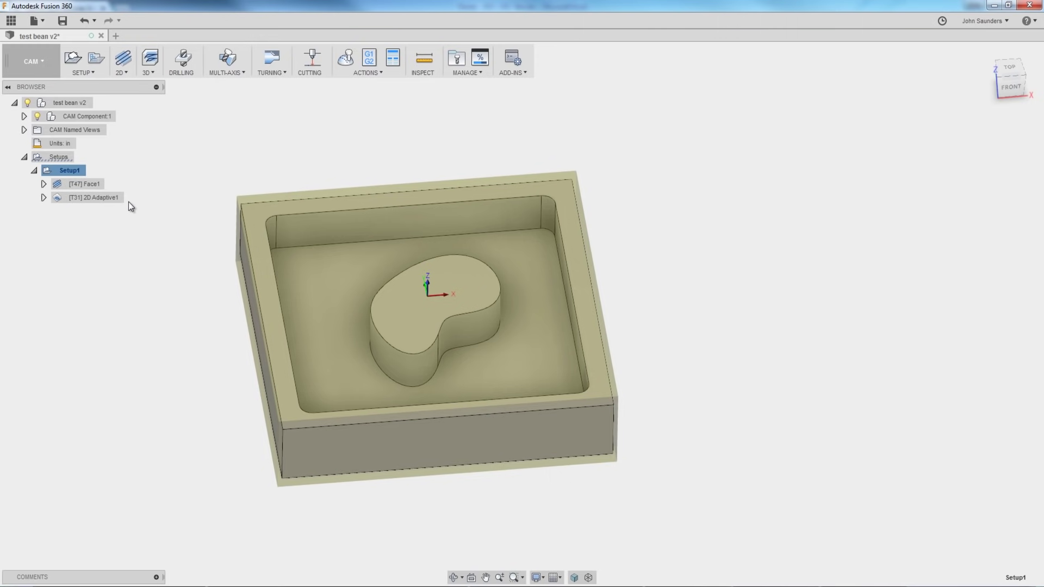
{"action": "right_click", "coordinate": [96, 203]}
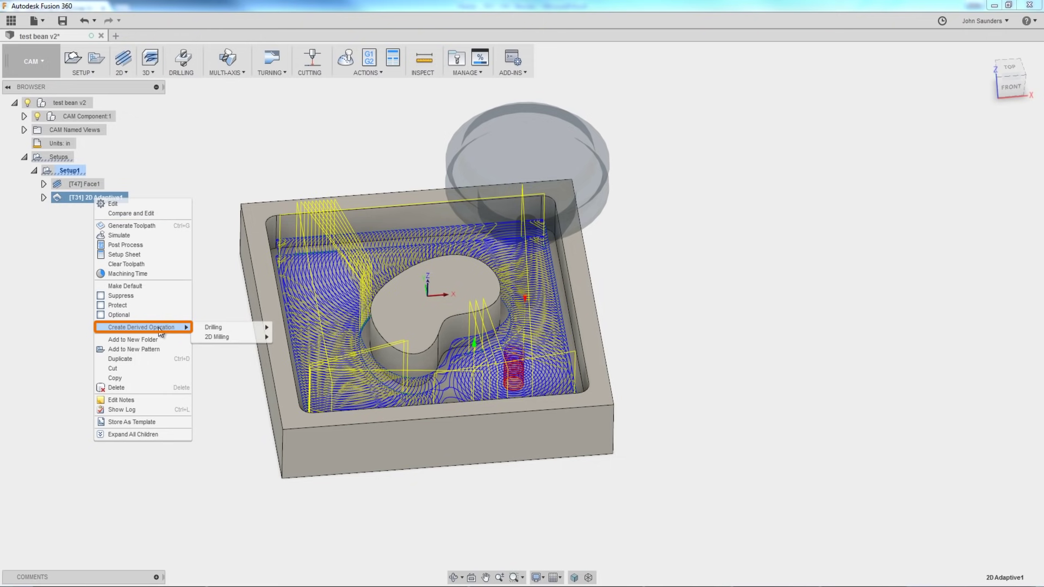
{"action": "mouse_move", "coordinate": [239, 338]}
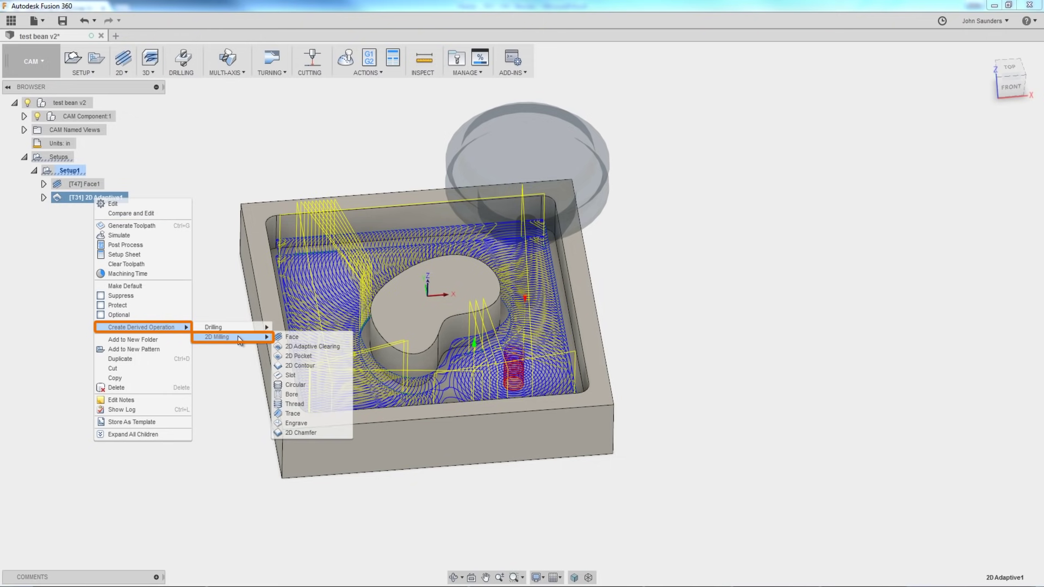
{"action": "left_click", "coordinate": [311, 366]}
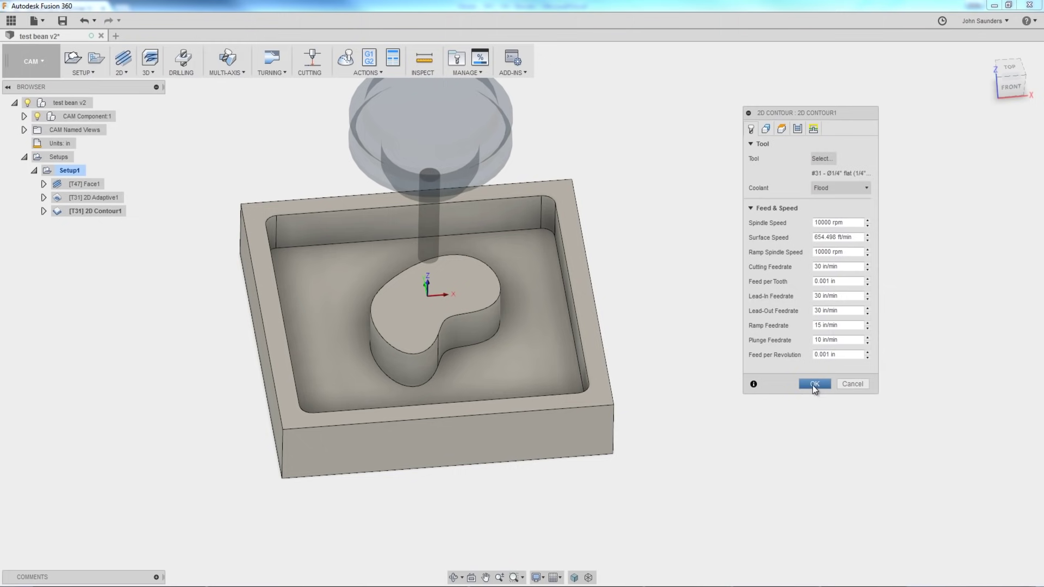
{"action": "left_click", "coordinate": [814, 384]}
{"action": "middle_click_drag", "start_coordinate": [663, 265], "coordinate": [655, 230], "text": "shift"}
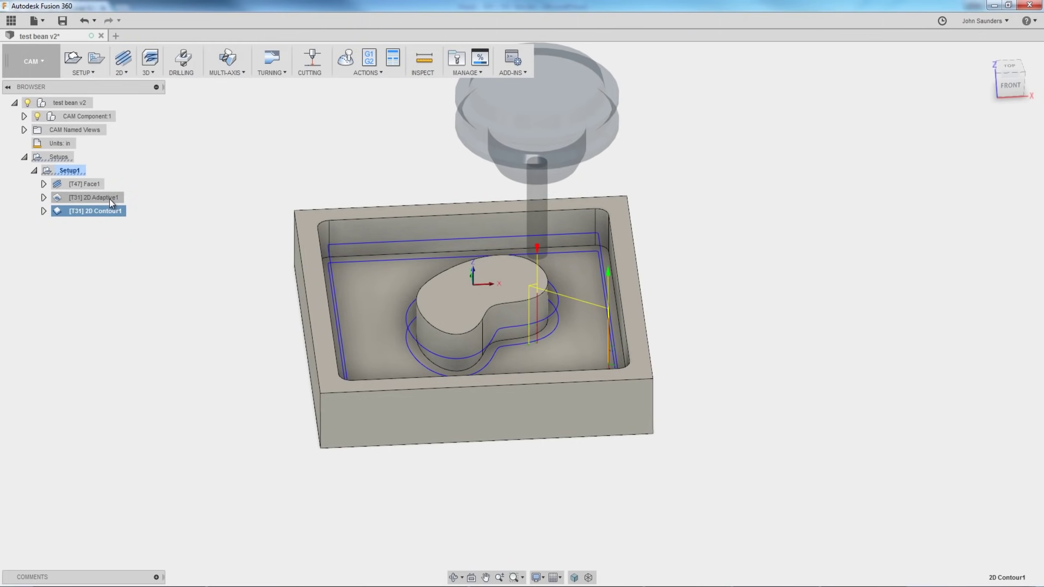
Step: Turn off Multiple Depths for the 2D Contour so it finishes the walls in one full-depth pass, and regenerate the toolpath
{"action": "double_click", "coordinate": [94, 211]}
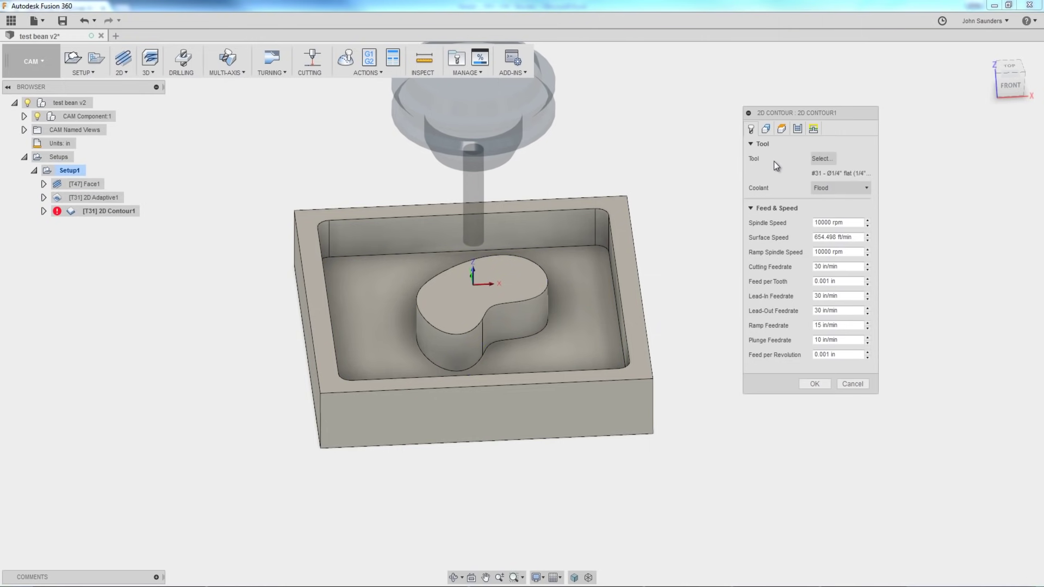
{"action": "right_click", "coordinate": [119, 210]}
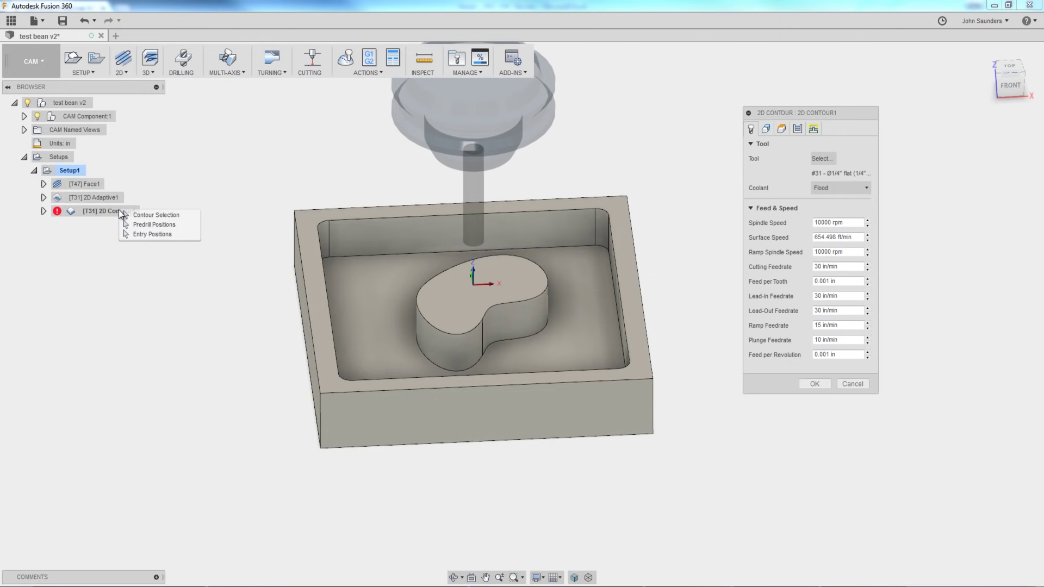
{"action": "left_click", "coordinate": [797, 129]}
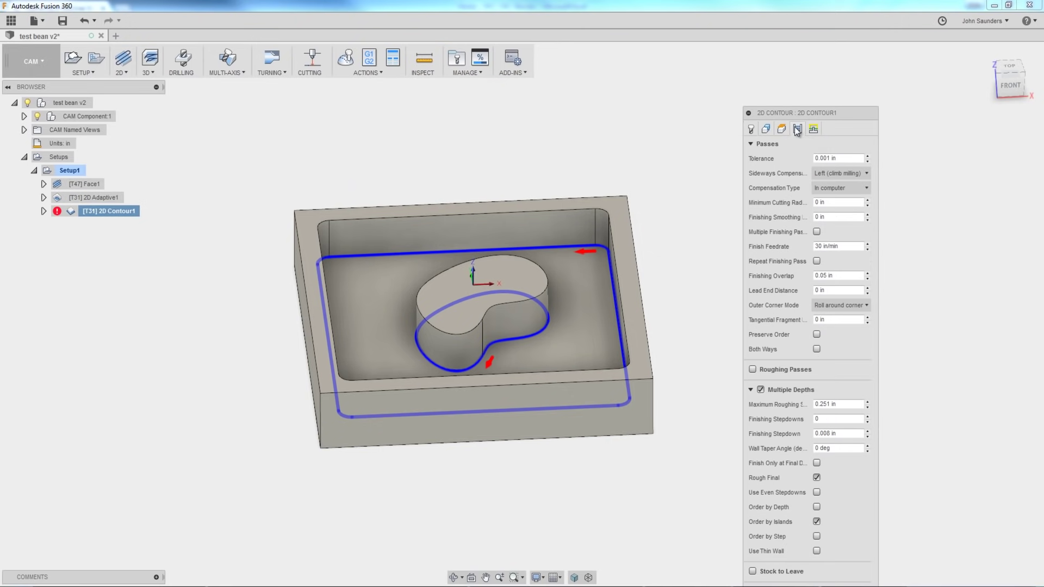
{"action": "left_click", "coordinate": [760, 390]}
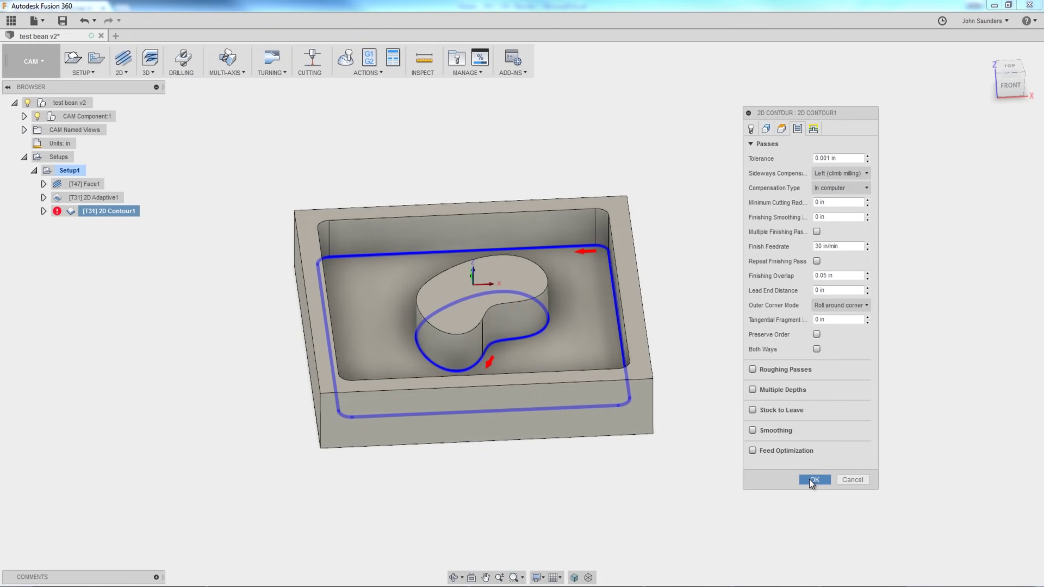
{"action": "left_click", "coordinate": [812, 481]}
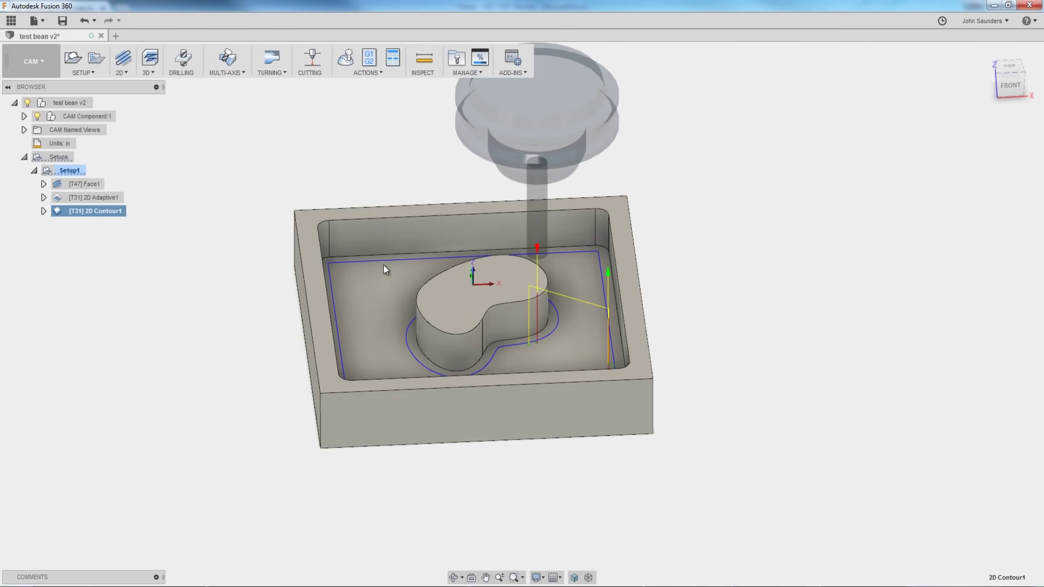
{"action": "middle_click_drag", "start_coordinate": [302, 227], "coordinate": [262, 231], "text": "shift"}
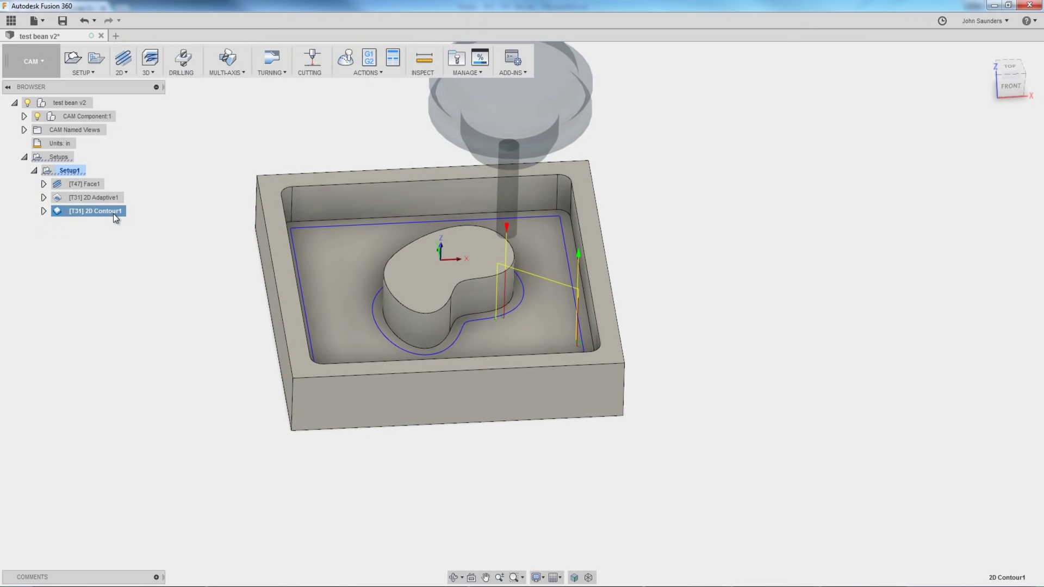
Step: Enable Stock to Leave for the 2D Contour operation and set its radial stock to leave to 0
{"action": "scroll", "coordinate": [357, 283], "scroll_direction": "up", "scroll_amount": 3}
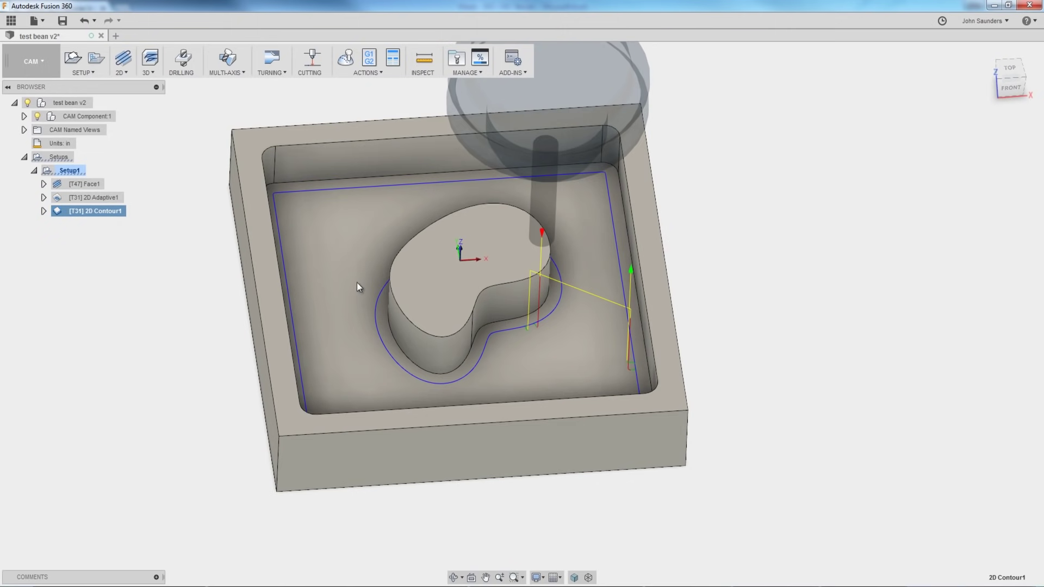
{"action": "right_click", "coordinate": [103, 216]}
{"action": "left_click", "coordinate": [121, 218]}
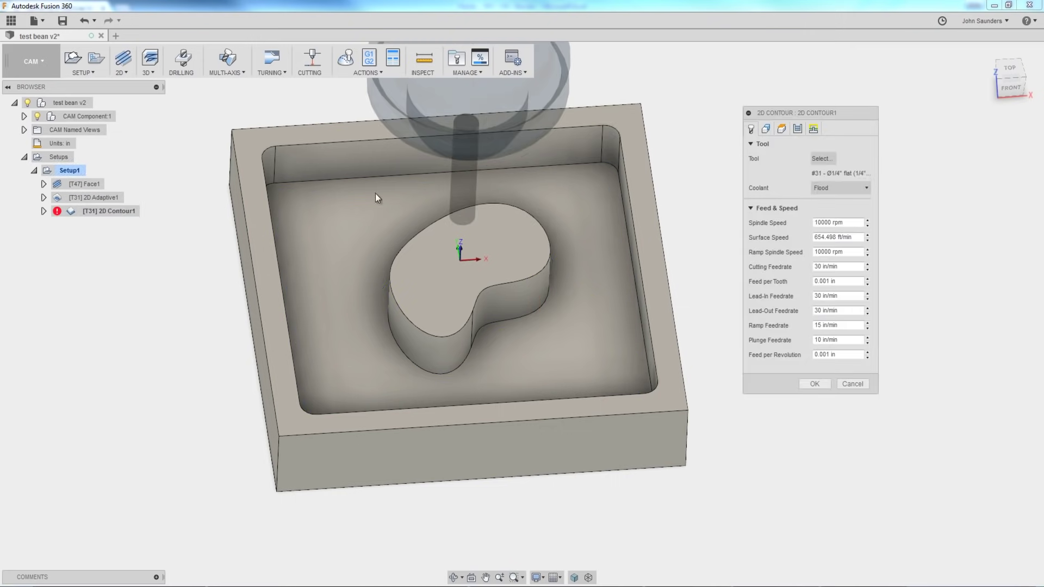
{"action": "left_click", "coordinate": [803, 132]}
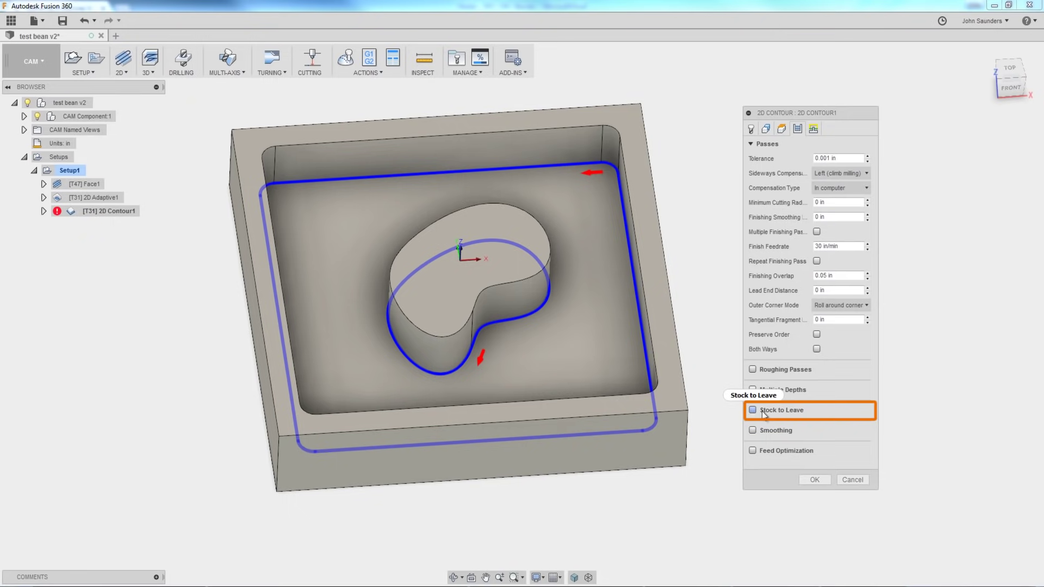
{"action": "left_click", "coordinate": [754, 411]}
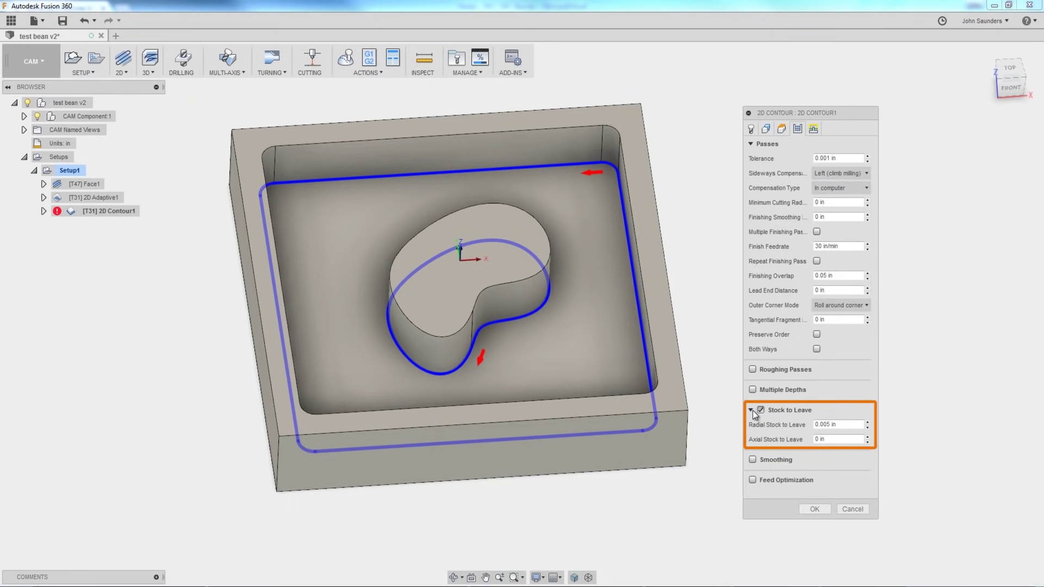
{"action": "left_click", "coordinate": [862, 425]}
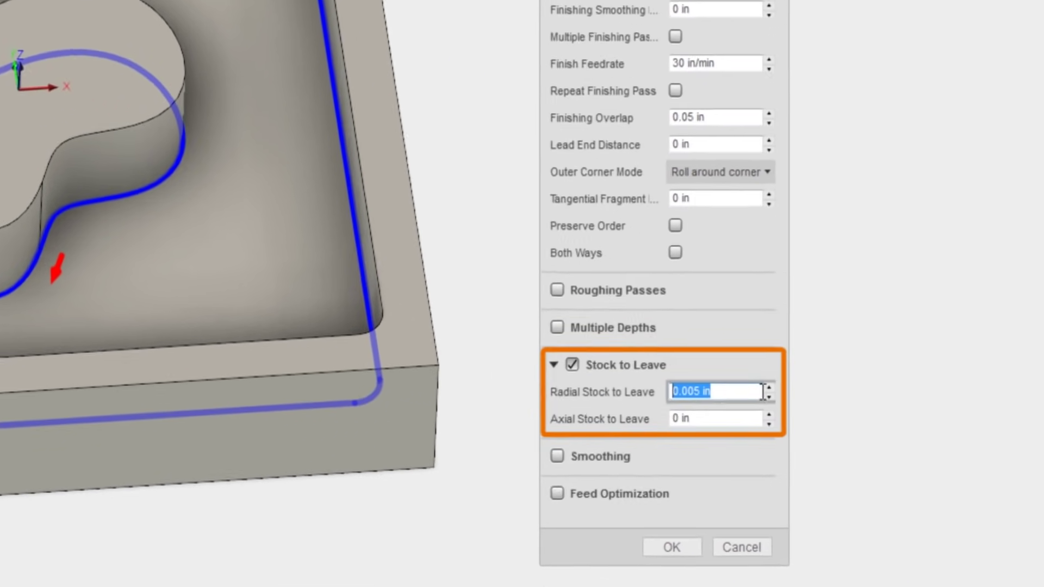
{"action": "type", "text": "0"}
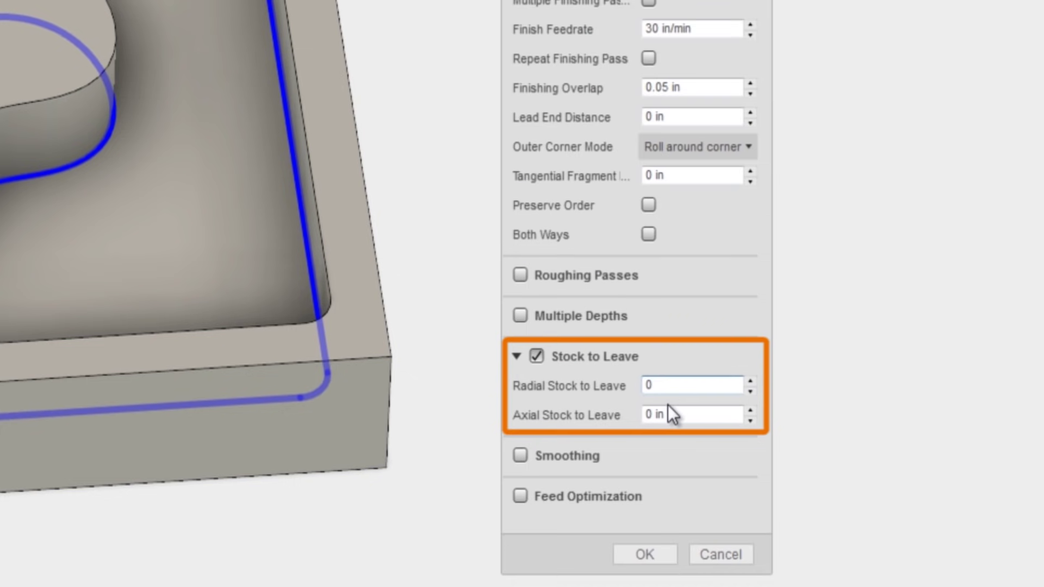
Step: Set the 2D Contour's axial stock to leave to 0.001 in and regenerate the toolpath
{"action": "left_click", "coordinate": [672, 414]}
{"action": "double_click", "coordinate": [672, 415]}
{"action": "type", "text": "0.0"}
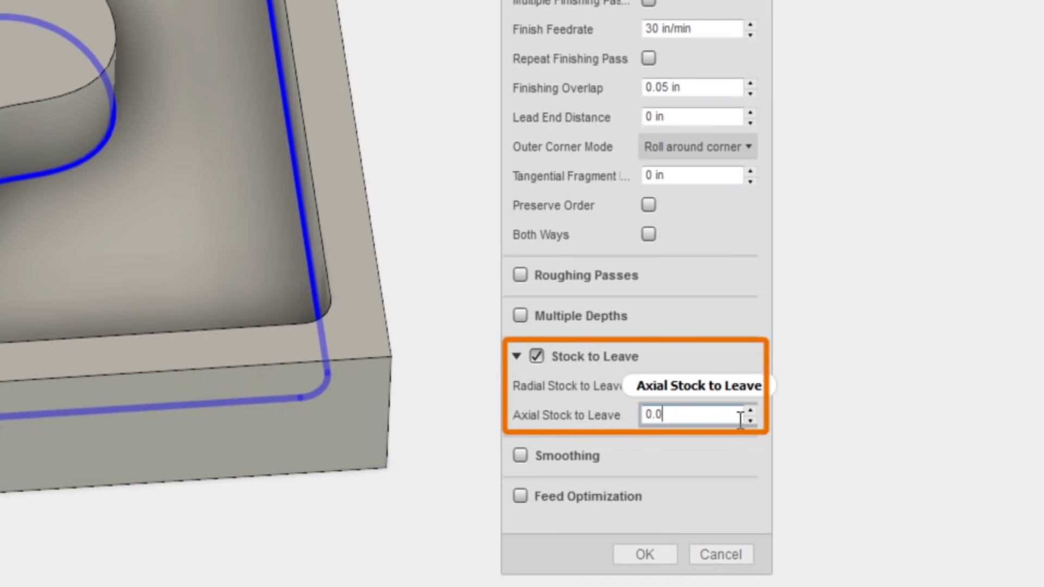
{"action": "type", "text": "01"}
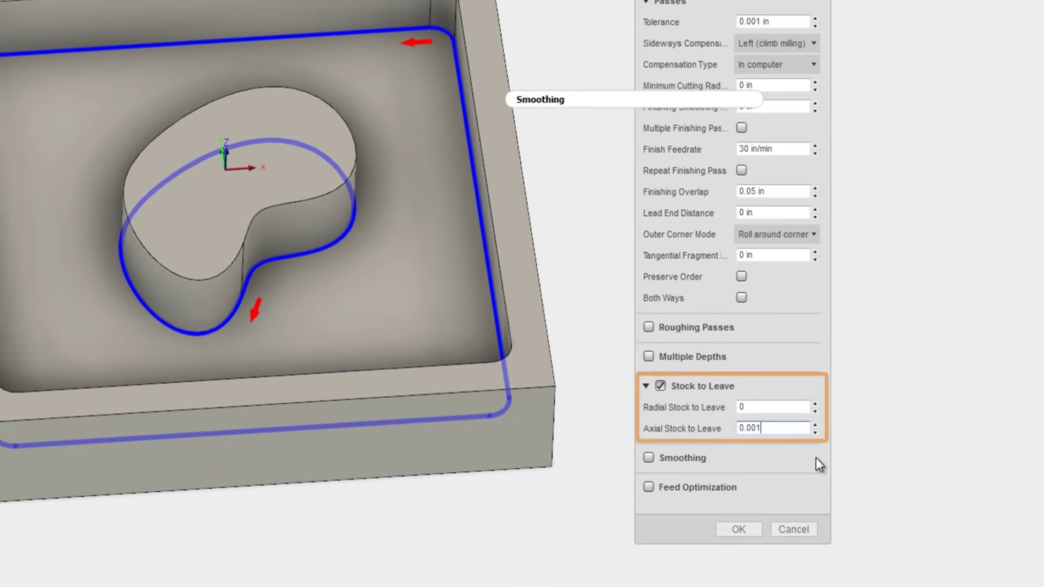
{"action": "mouse_move", "coordinate": [815, 459]}
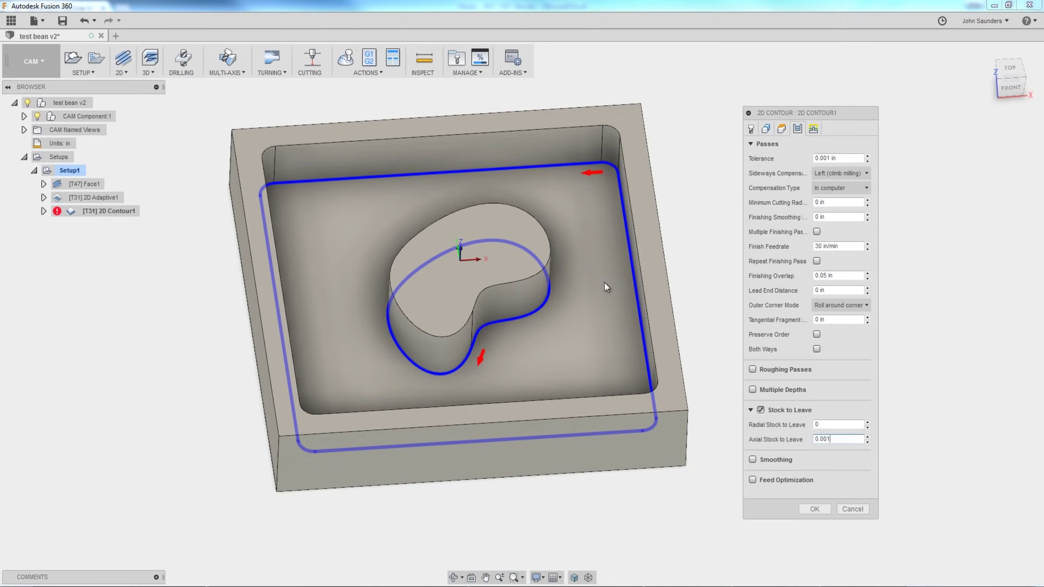
{"action": "left_click", "coordinate": [813, 510]}
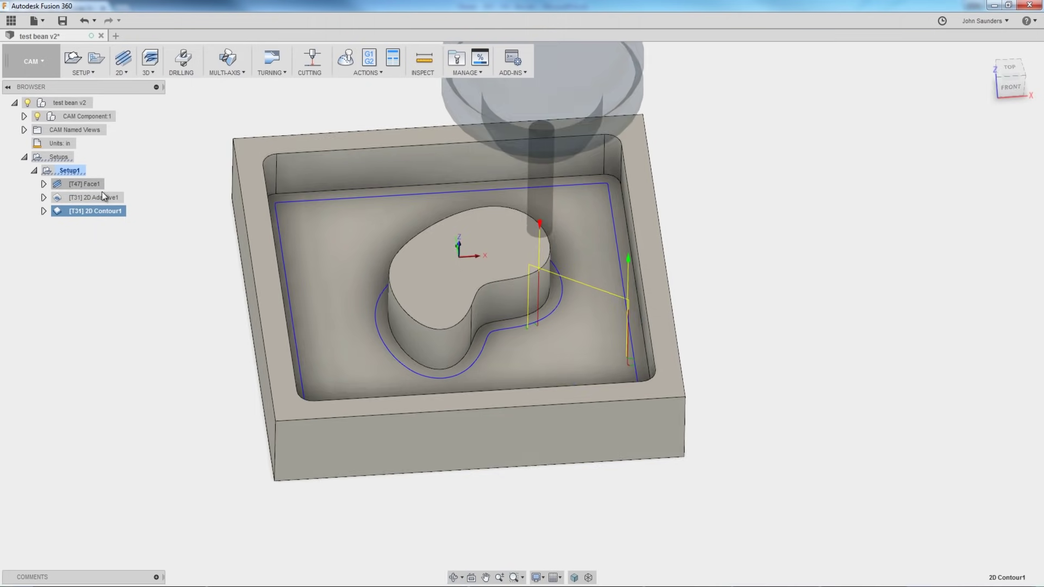
Step: Simulate Setup1 through to its end and toggle the CAM component's visibility to examine the machined stock by itself
{"action": "left_click", "coordinate": [76, 173]}
{"action": "left_click", "coordinate": [345, 57]}
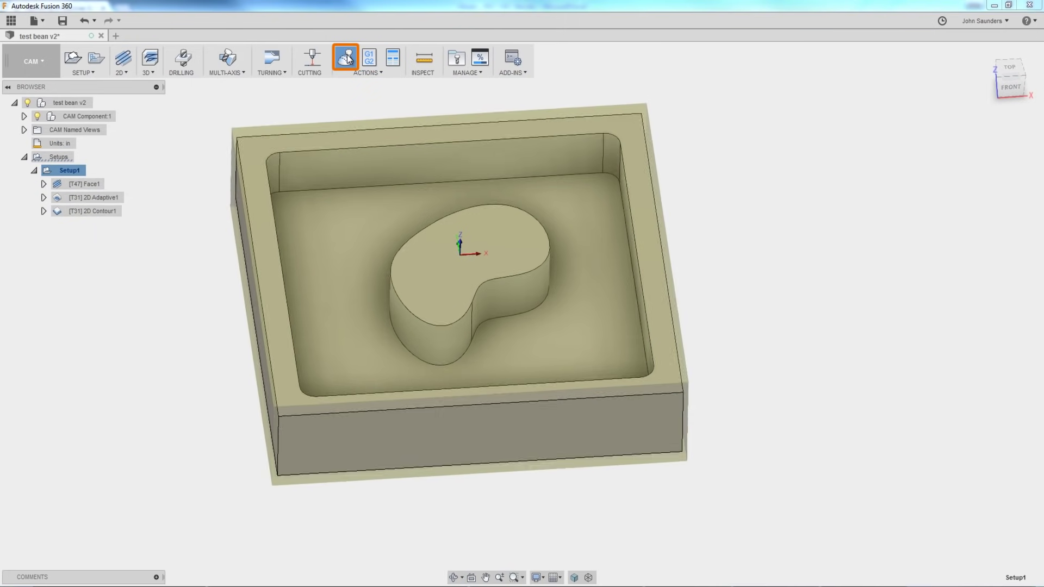
{"action": "left_click", "coordinate": [585, 533]}
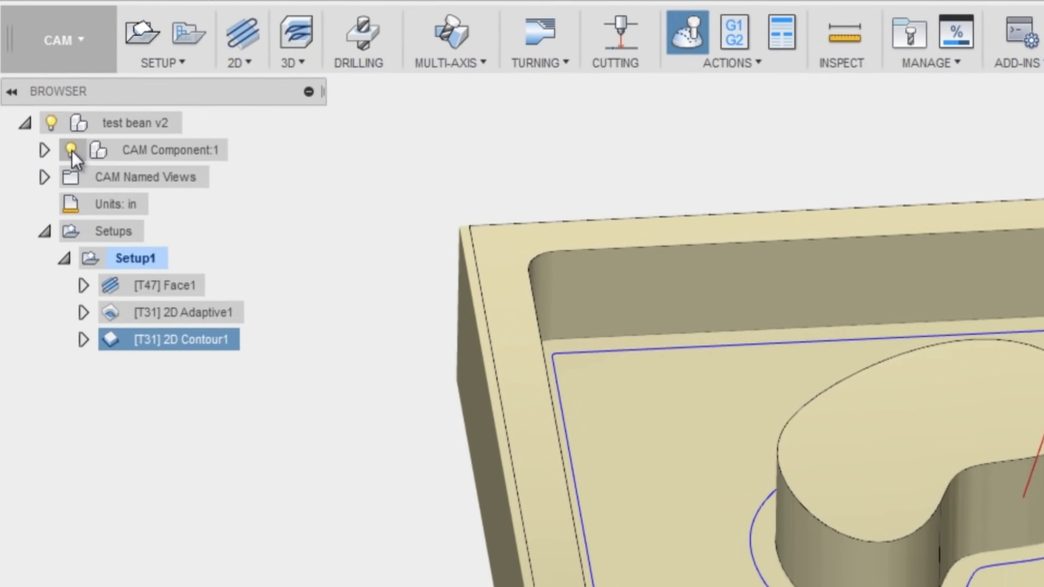
{"action": "left_click", "coordinate": [71, 151]}
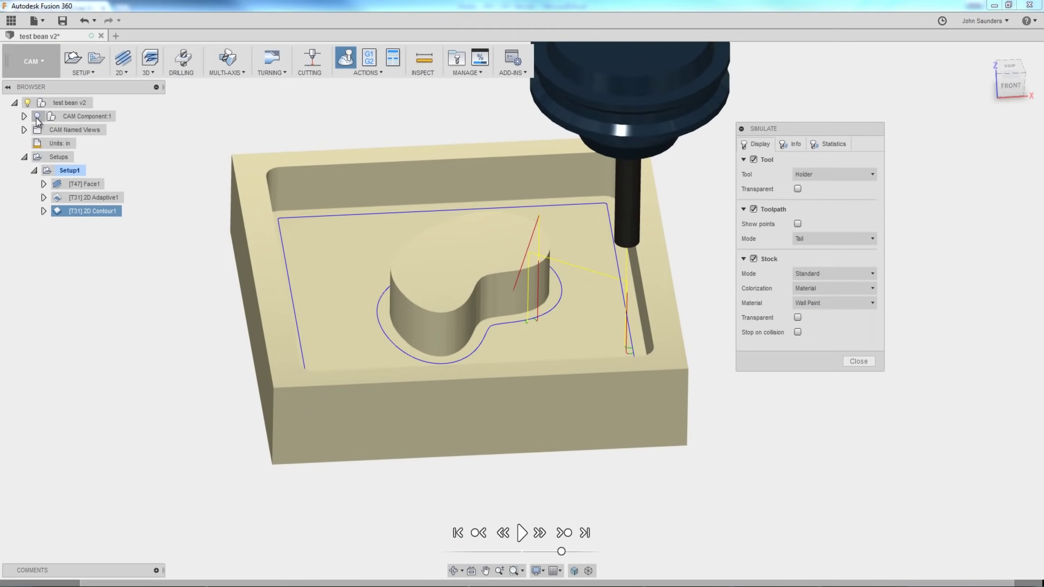
{"action": "left_click", "coordinate": [37, 118]}
{"action": "left_click", "coordinate": [37, 118]}
Step: Make the simulated stock transparent and compare it with the CAM component shown and hidden
{"action": "left_click", "coordinate": [798, 318]}
{"action": "left_click", "coordinate": [798, 318]}
{"action": "left_click", "coordinate": [798, 317]}
{"action": "left_click", "coordinate": [37, 116]}
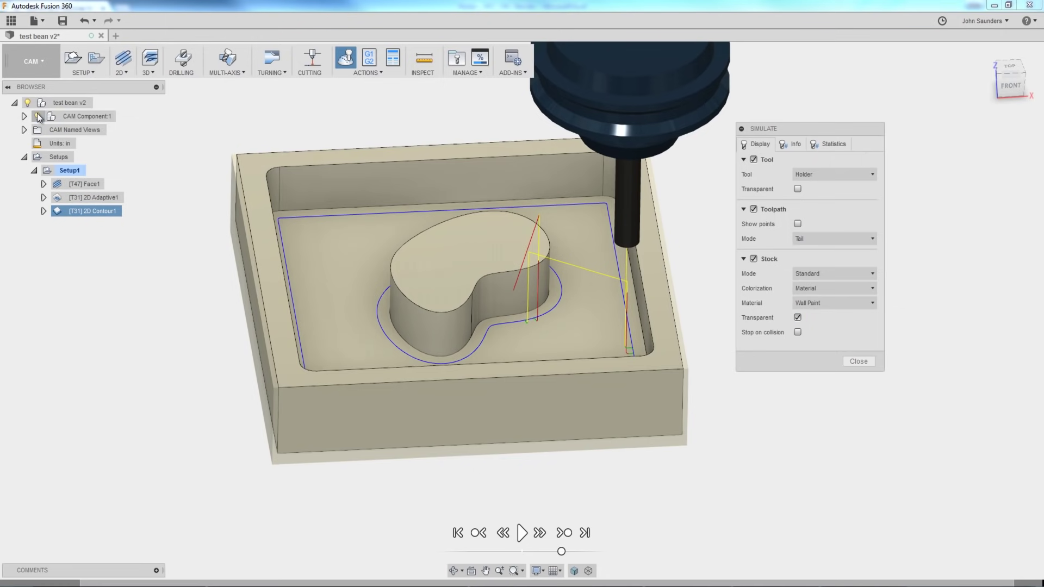
{"action": "left_click", "coordinate": [38, 117]}
{"action": "left_click", "coordinate": [37, 116]}
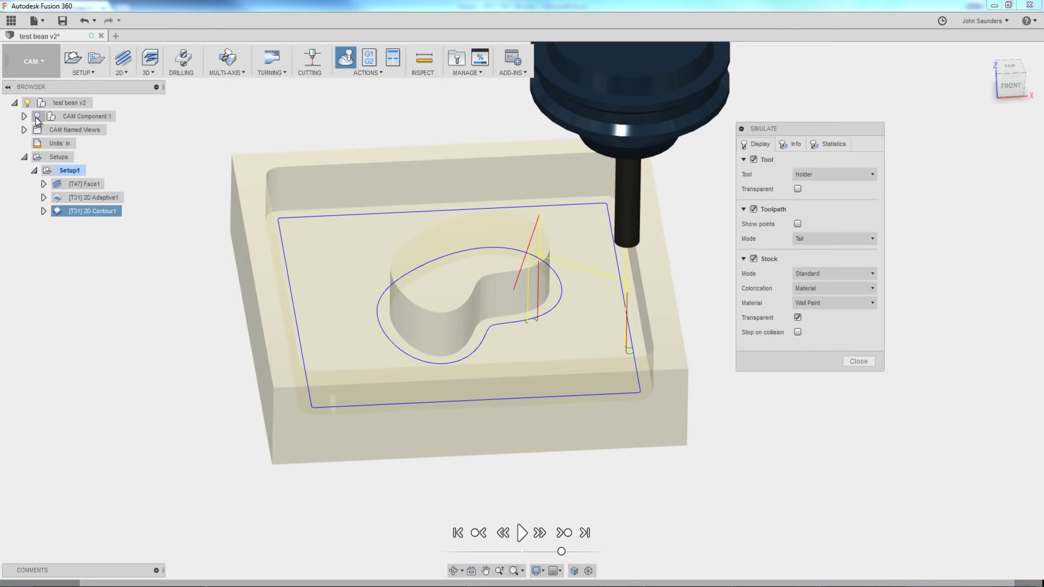
{"action": "left_click", "coordinate": [37, 116]}
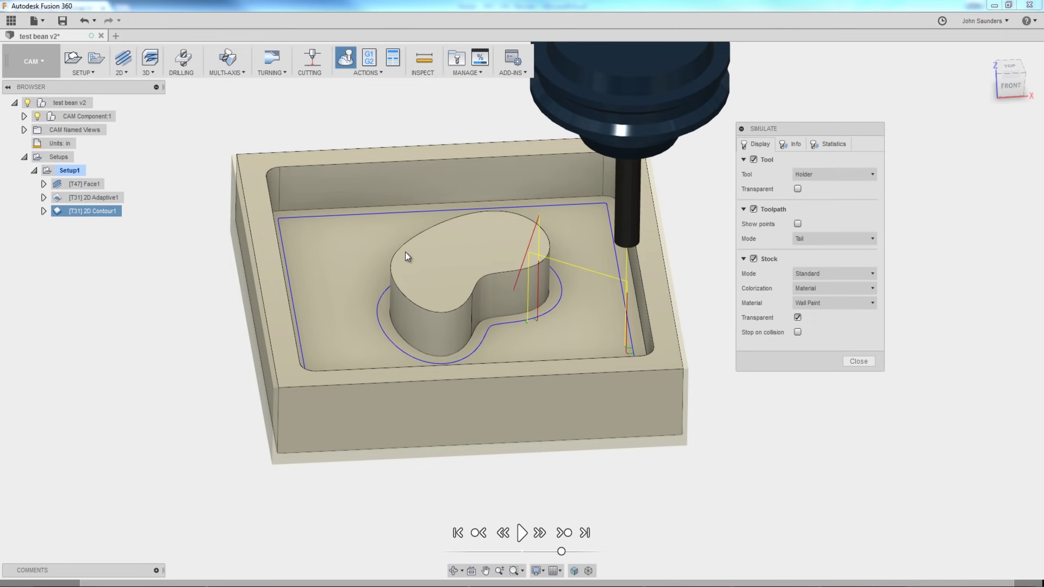
{"action": "left_click", "coordinate": [38, 116]}
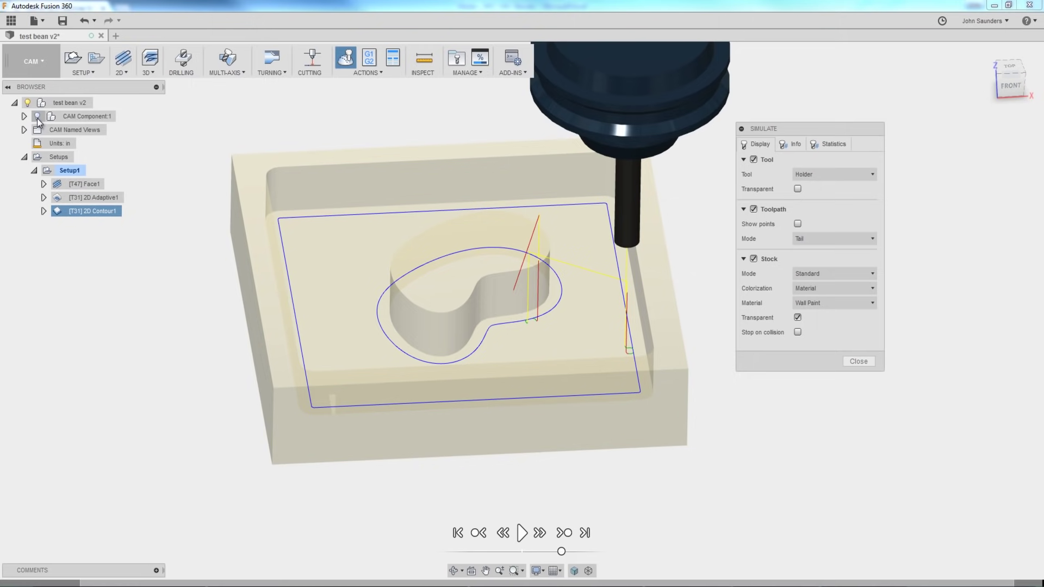
{"action": "left_click", "coordinate": [38, 117]}
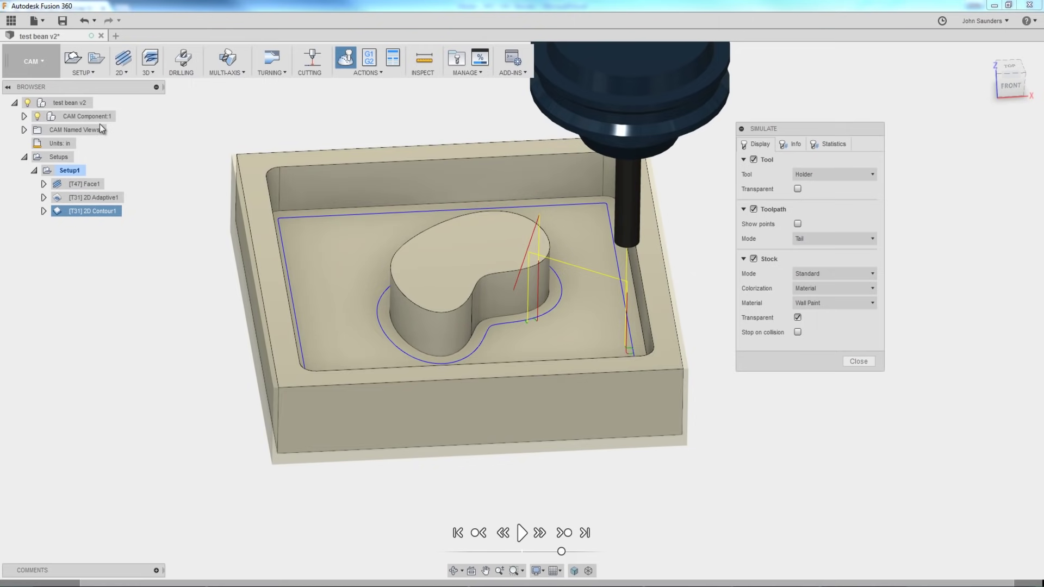
{"action": "left_click", "coordinate": [38, 117]}
Step: Inspect the finished stock as opaque from several angles, close the simulation, and show the CAM component again
{"action": "middle_click_drag", "start_coordinate": [183, 200], "coordinate": [196, 203], "text": "shift"}
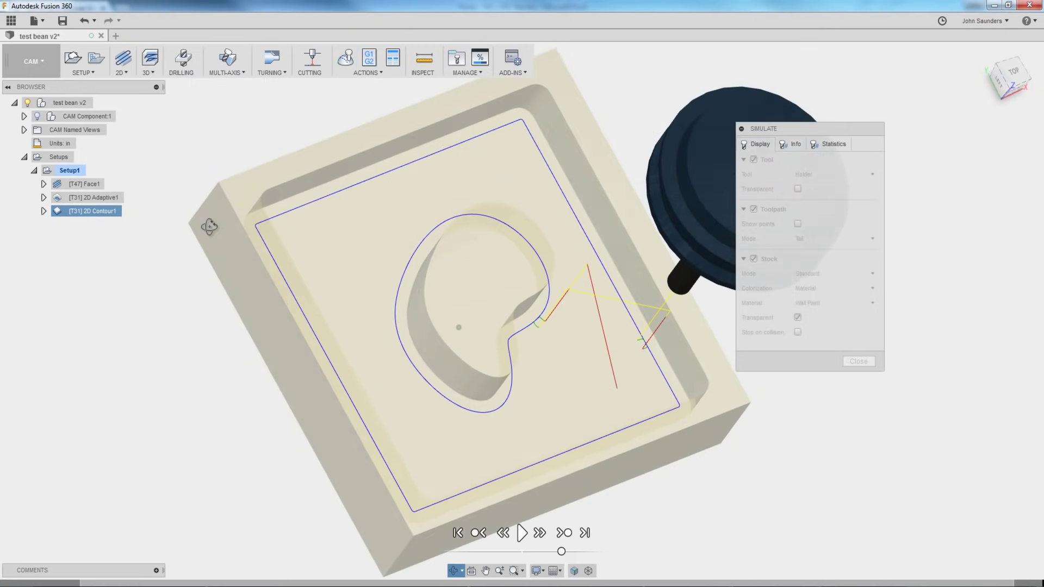
{"action": "left_click", "coordinate": [798, 317]}
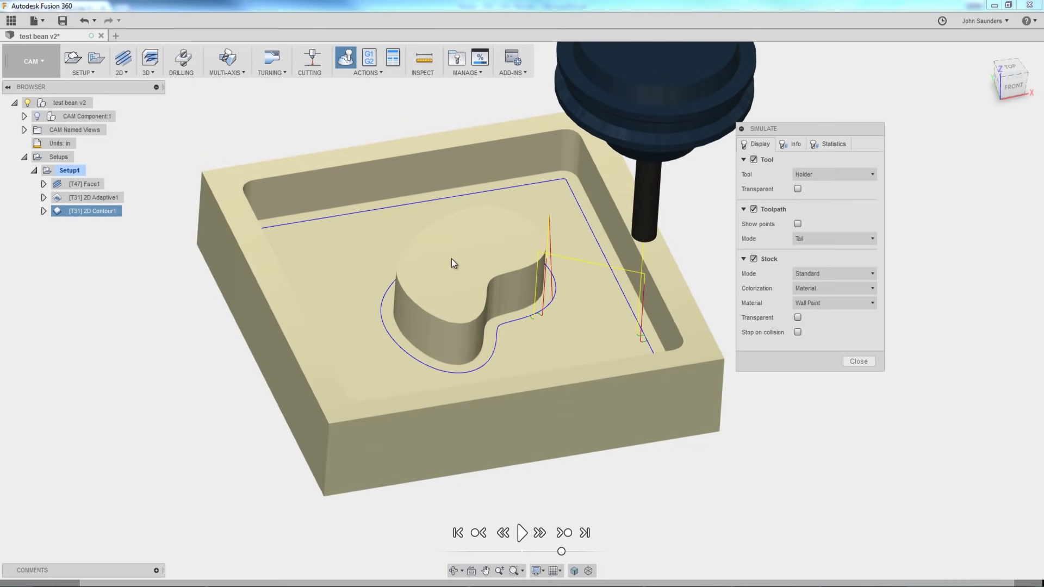
{"action": "middle_click_drag", "start_coordinate": [490, 261], "coordinate": [431, 249], "text": "shift"}
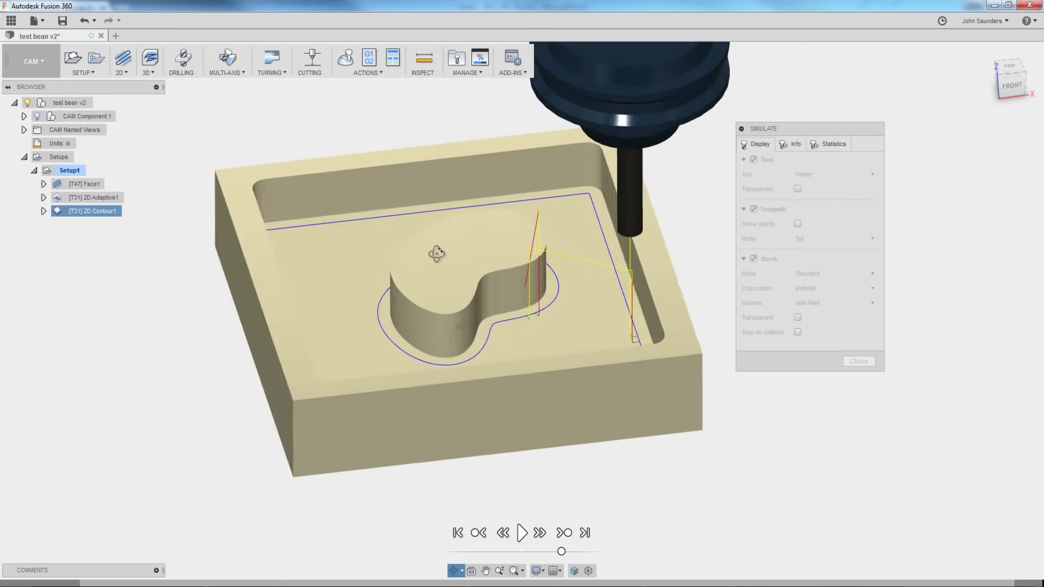
{"action": "left_click", "coordinate": [864, 362]}
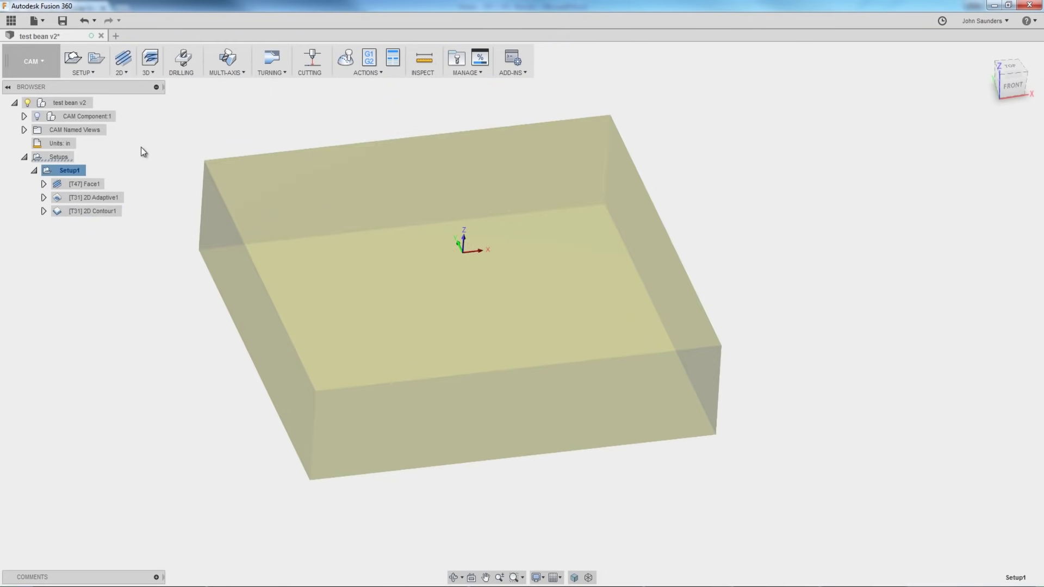
{"action": "left_click", "coordinate": [37, 116]}
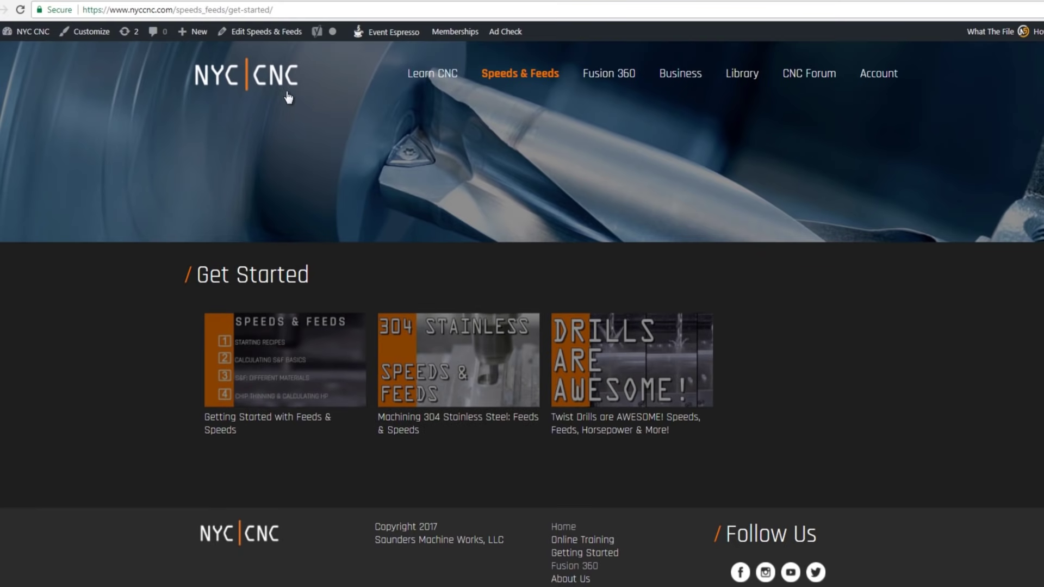
Step: Switch to the web browser and go from the Speeds & Feeds page to the NYC CNC home page
{"action": "left_click", "coordinate": [278, 87]}
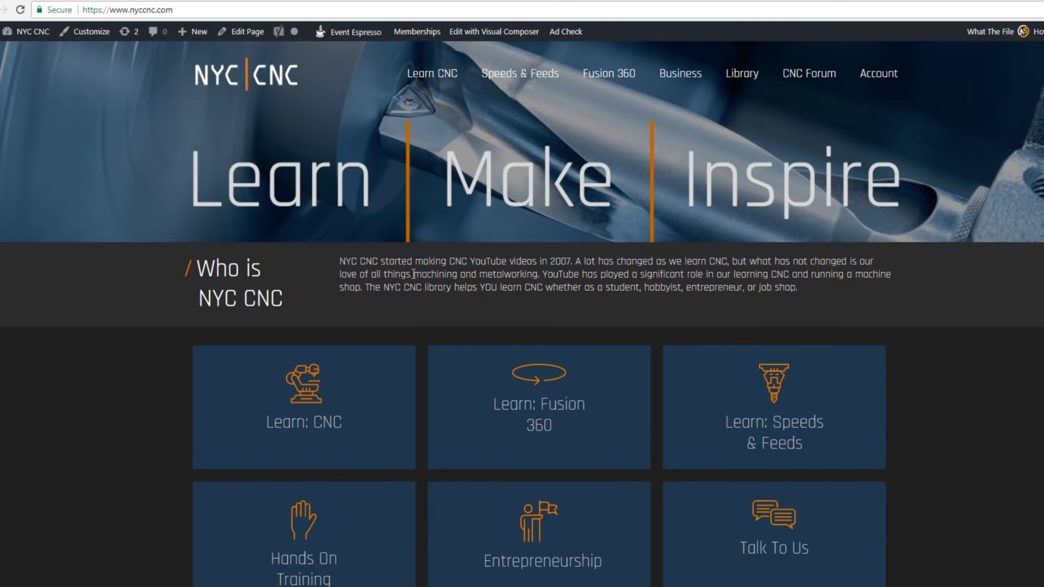
{"action": "scroll", "coordinate": [413, 274], "scroll_direction": "down", "scroll_amount": 1}
{"action": "scroll", "coordinate": [413, 273], "scroll_direction": "up", "scroll_amount": 1}
{"action": "mouse_move", "coordinate": [608, 79]}
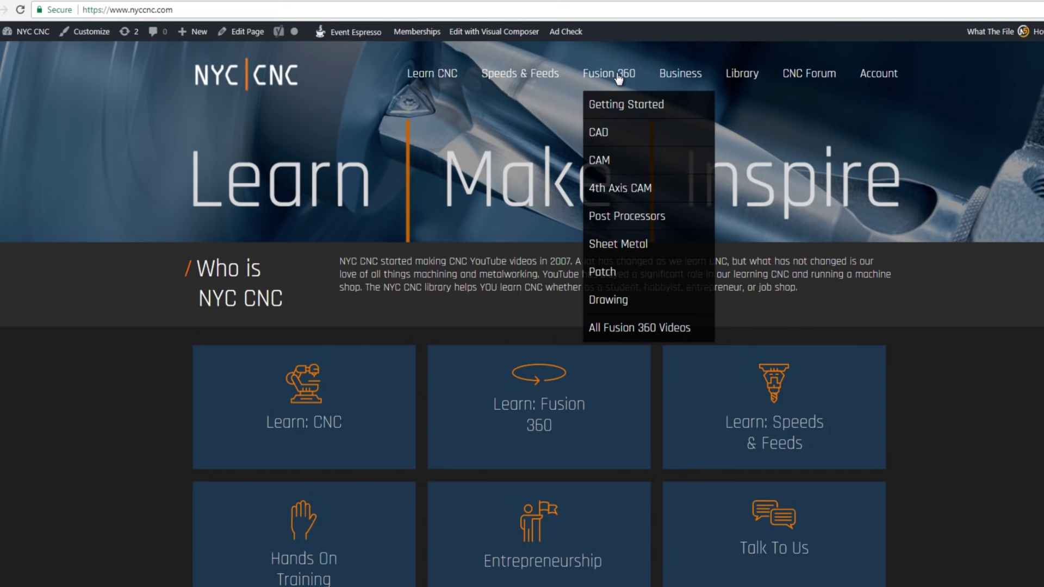
{"action": "mouse_move", "coordinate": [688, 79]}
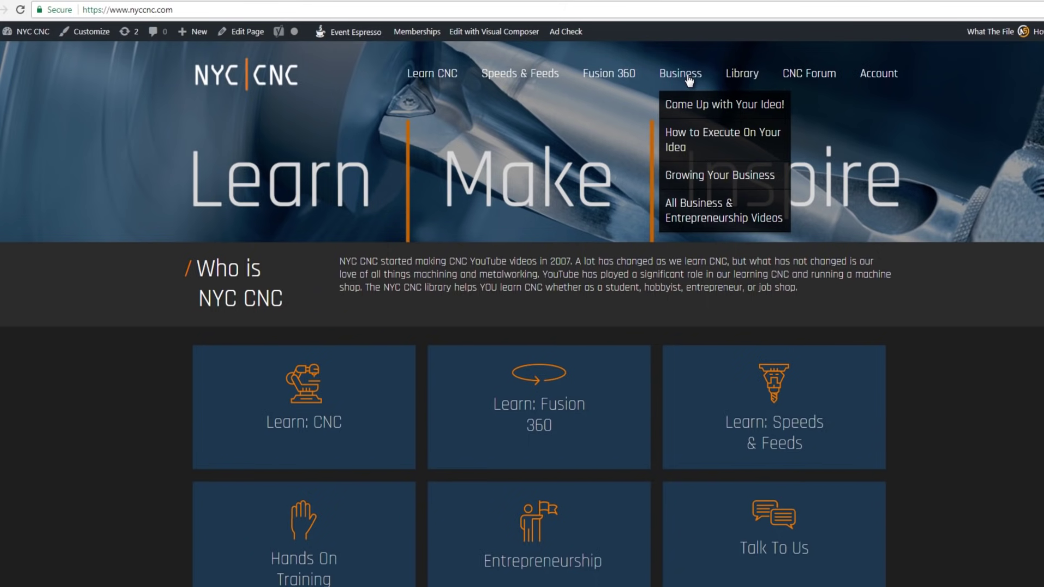
Step: Open What to Buy! under Learn CNC and look through the Guide to Buying Aluminum, Steel & Other Raw Materials
{"action": "mouse_move", "coordinate": [435, 81]}
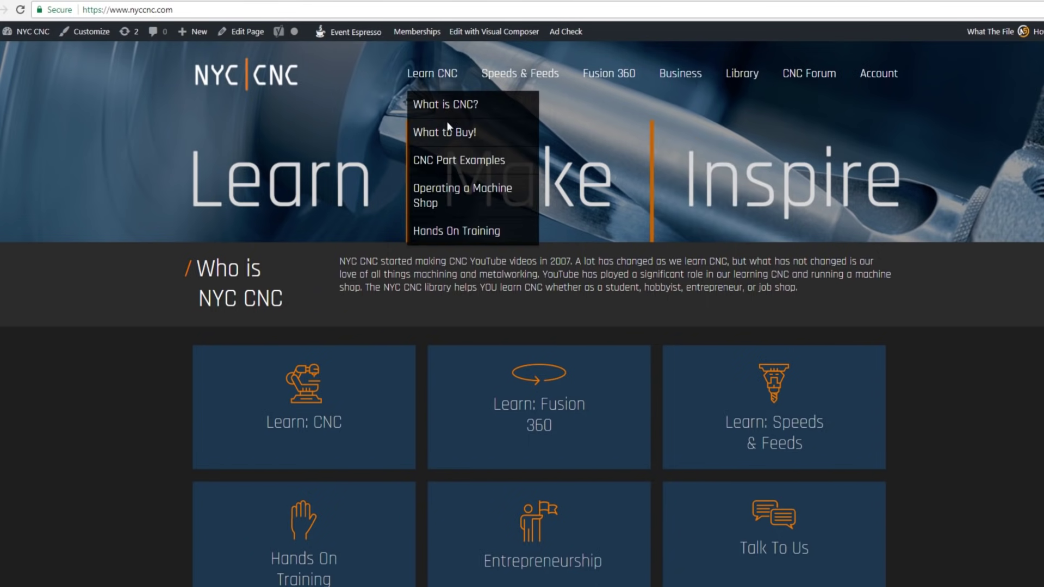
{"action": "left_click", "coordinate": [451, 133]}
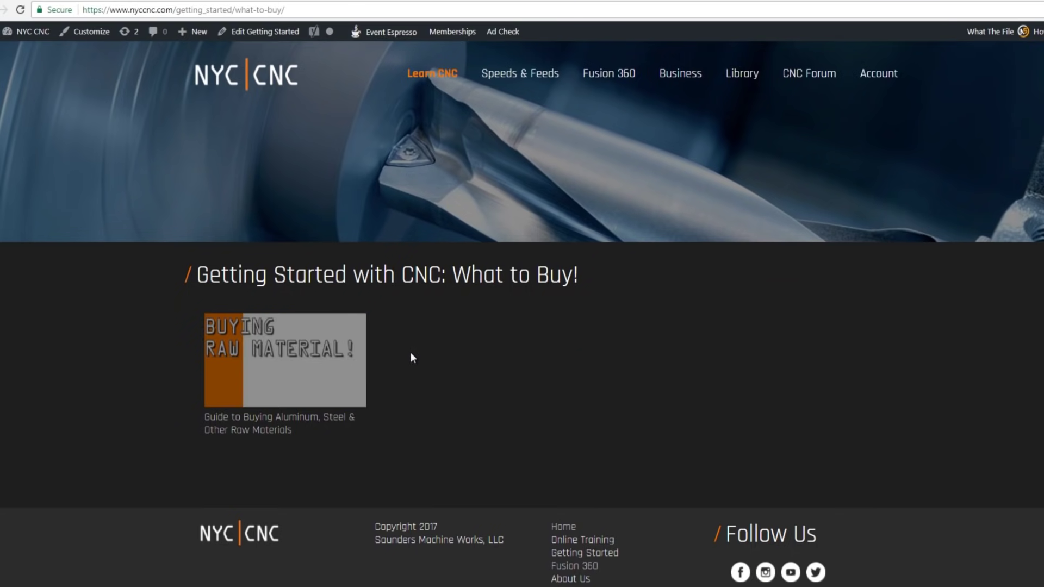
{"action": "left_click", "coordinate": [316, 376]}
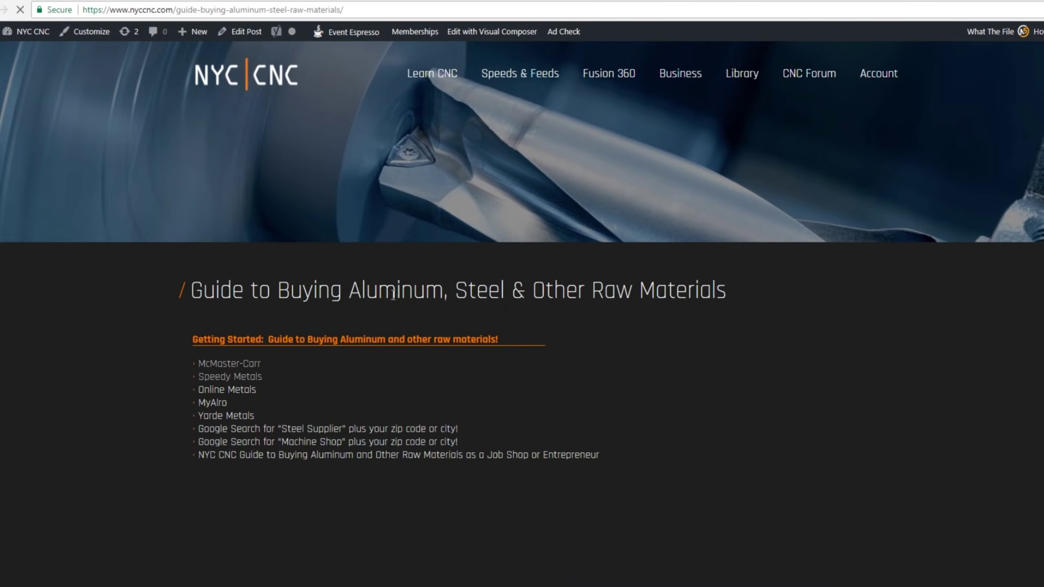
{"action": "scroll", "coordinate": [642, 334], "scroll_direction": "down", "scroll_amount": 3}
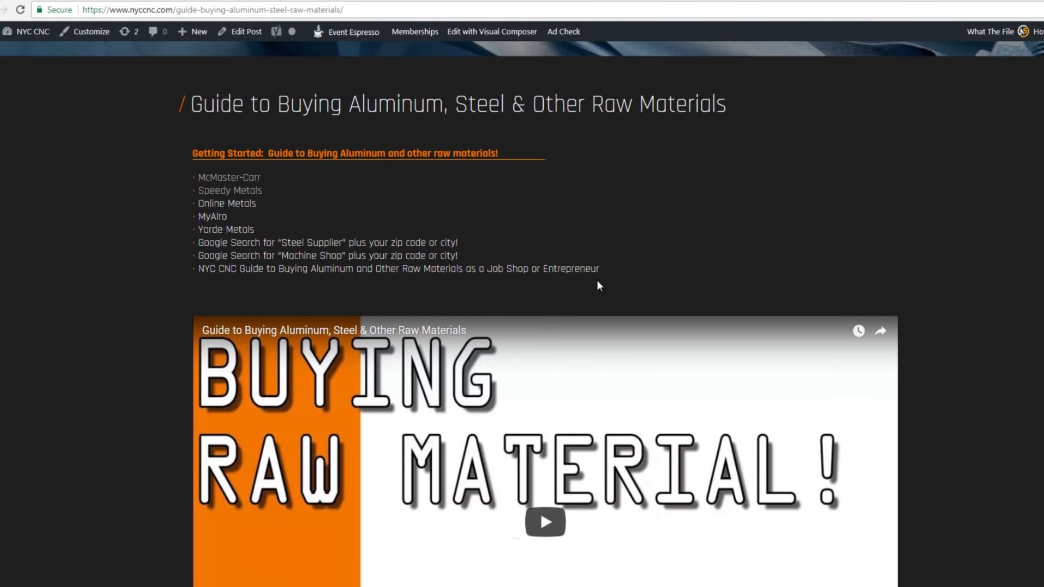
{"action": "scroll", "coordinate": [596, 278], "scroll_direction": "down", "scroll_amount": 3}
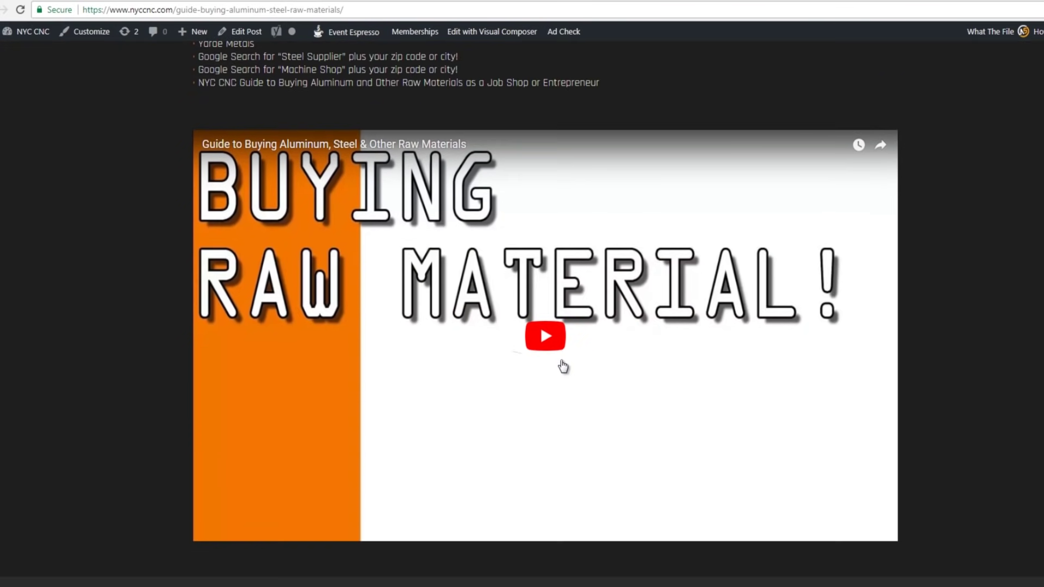
{"action": "scroll", "coordinate": [562, 366], "scroll_direction": "up", "scroll_amount": 2}
{"action": "scroll", "coordinate": [631, 174], "scroll_direction": "down", "scroll_amount": 1}
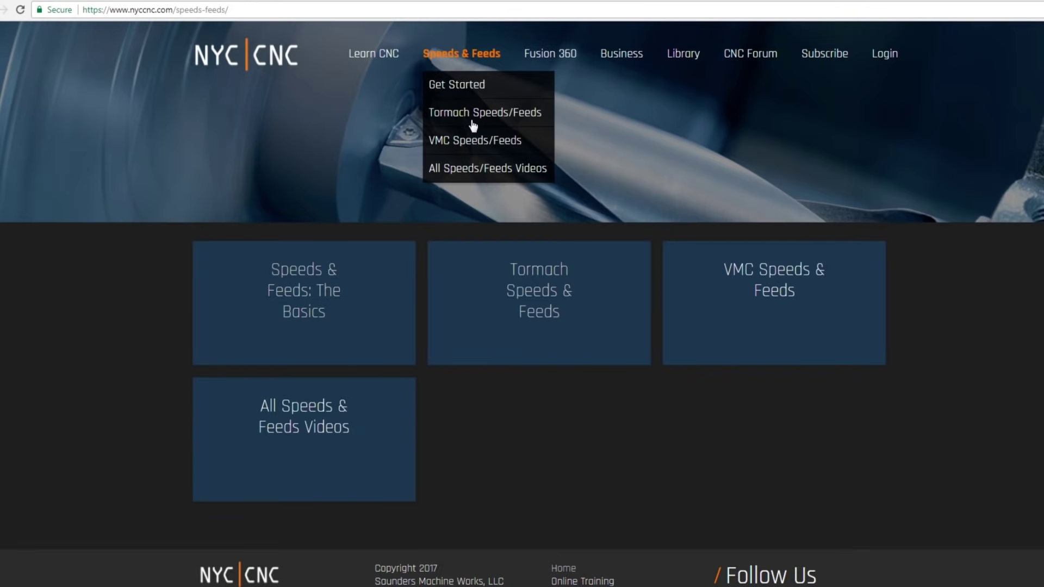
Step: Open the Tormach Speeds & Feeds page, view the subscription levels, and go back to it
{"action": "left_click", "coordinate": [473, 124]}
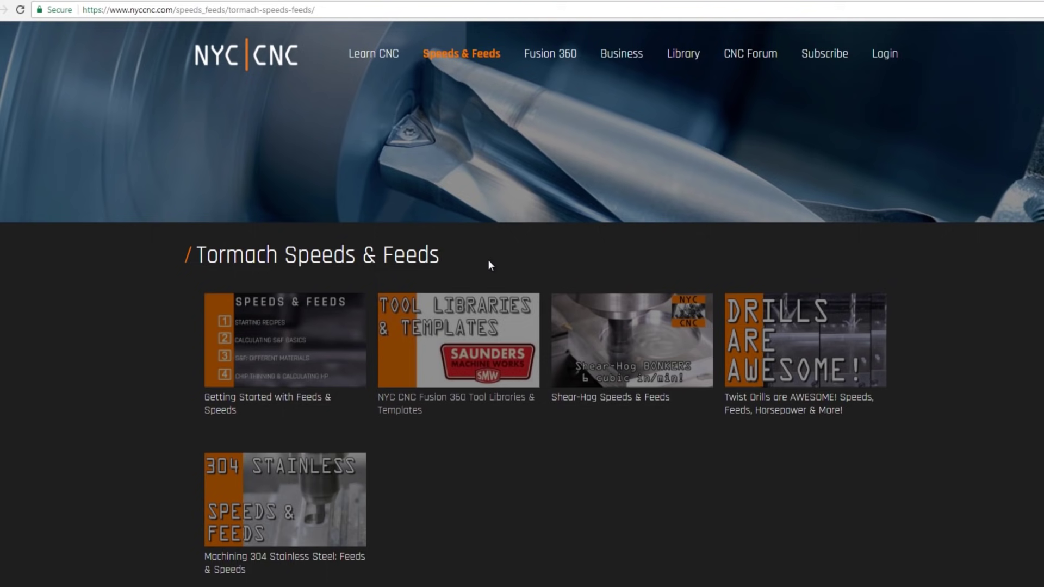
{"action": "left_click", "coordinate": [817, 57]}
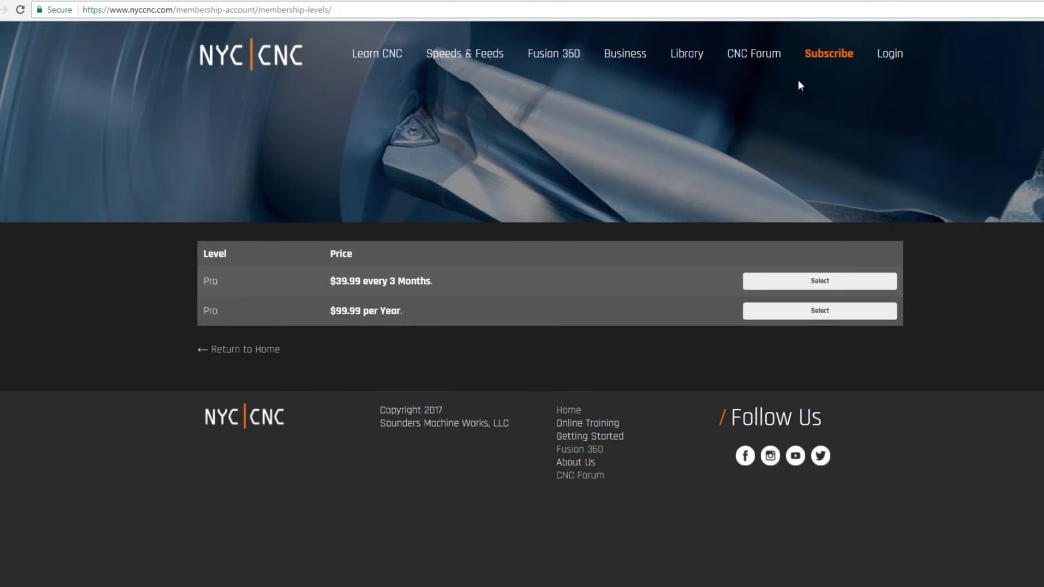
{"action": "key", "text": "alt+Left"}
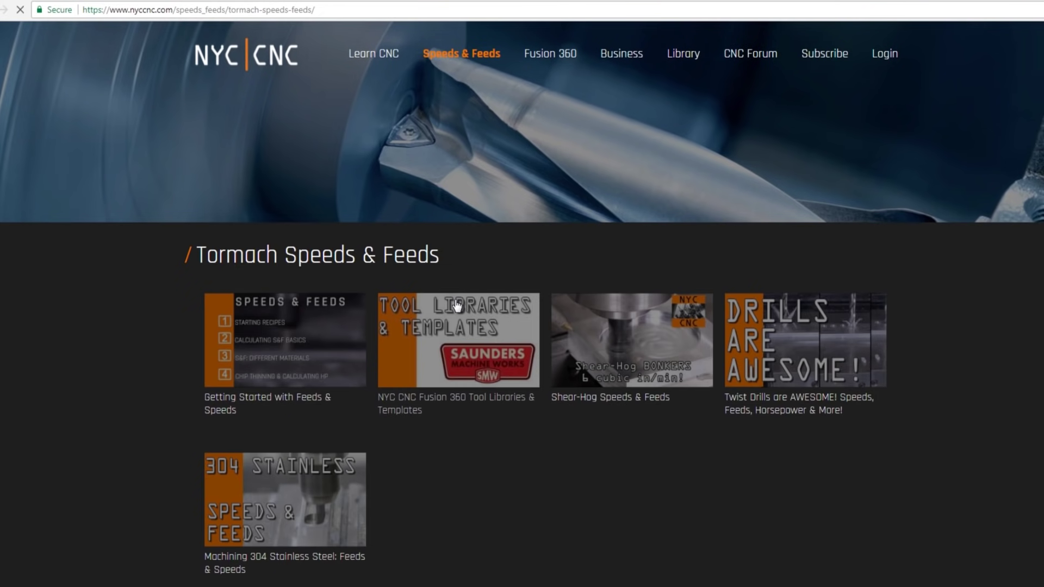
Step: View the NYC CNC Fusion 360 Tool Libraries & Templates page and return to the NYC CNC home page
{"action": "left_click", "coordinate": [457, 306]}
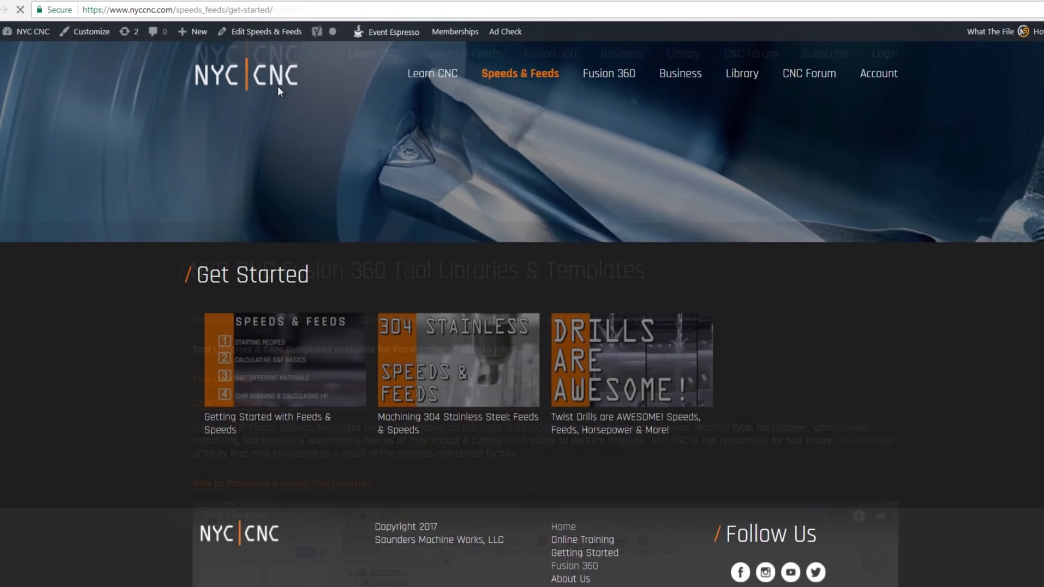
{"action": "left_click", "coordinate": [282, 84]}
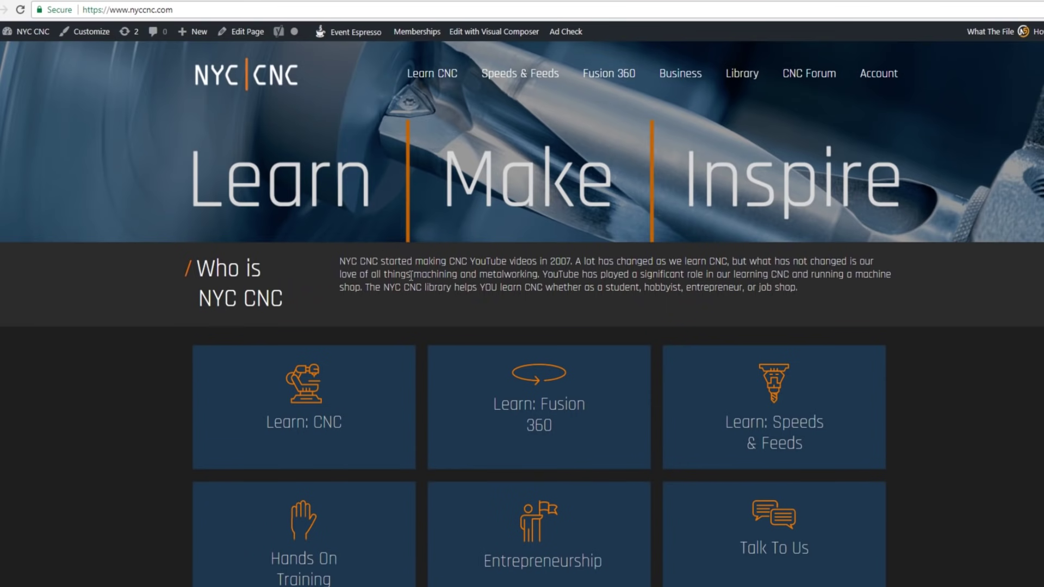
{"action": "scroll", "coordinate": [412, 272], "scroll_direction": "down", "scroll_amount": 1}
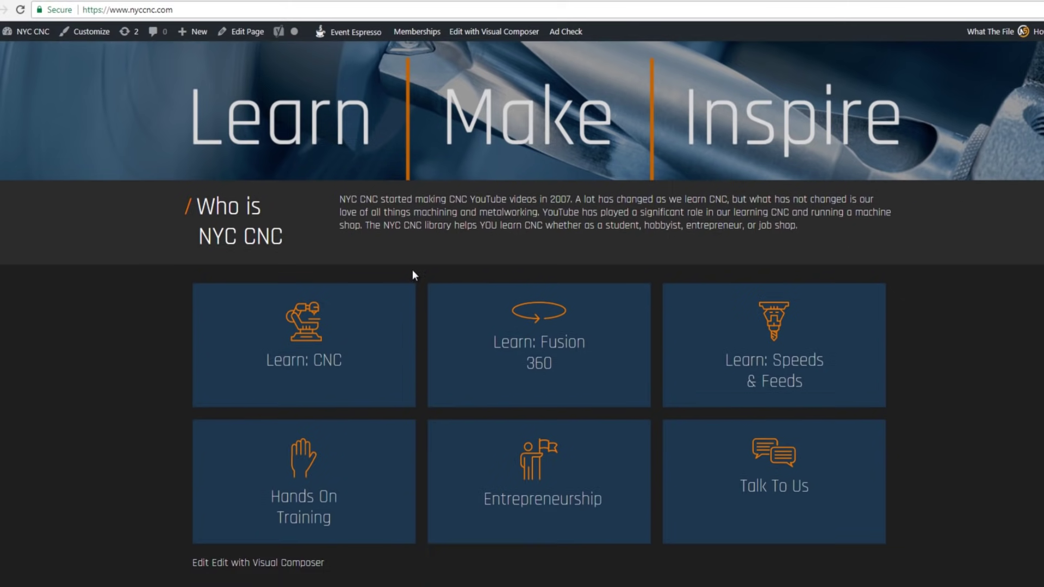
{"action": "scroll", "coordinate": [416, 267], "scroll_direction": "up", "scroll_amount": 1}
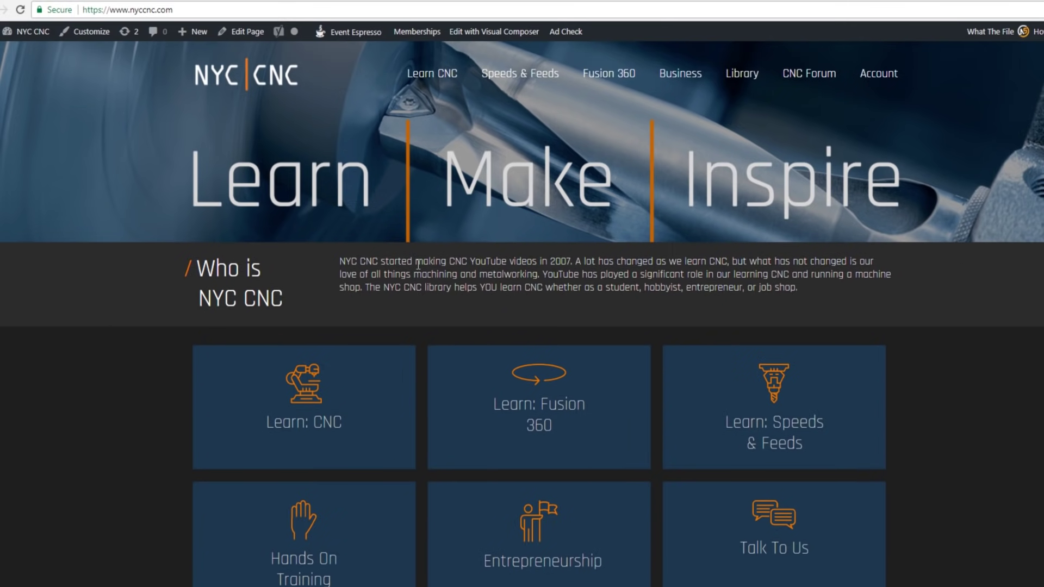